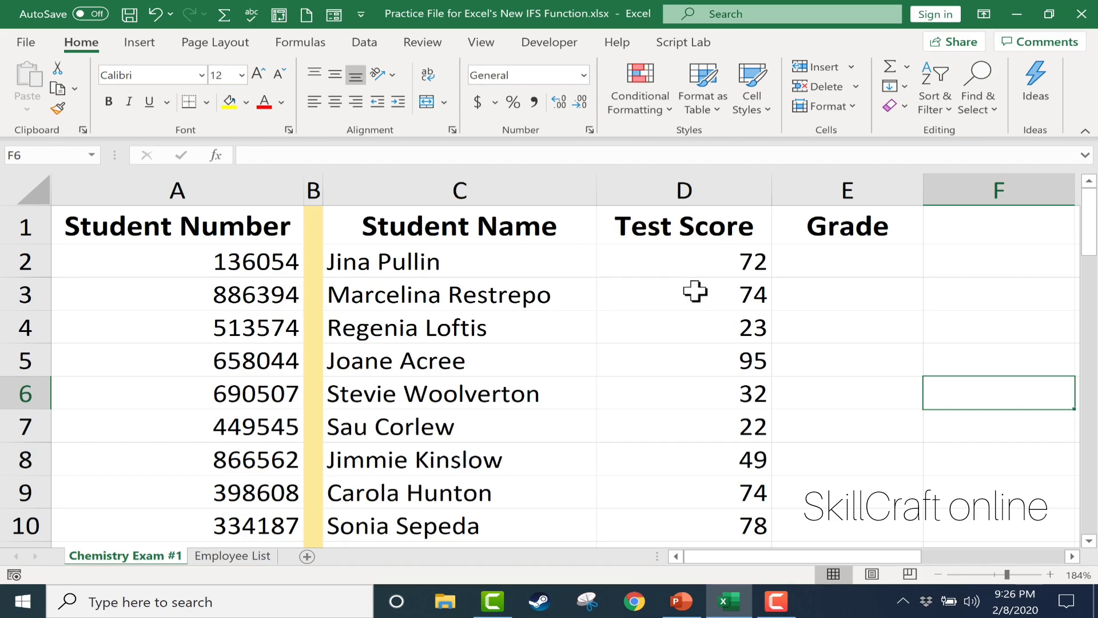
# Enter a formula in E2 that returns "Pass" when D2 is greater than 59 and "Fail" otherwise: =IF(D2>59,"Pass","Fail")
pyautogui.scroll(-1, 728, 316)
pyautogui.scroll(1, 729, 318)
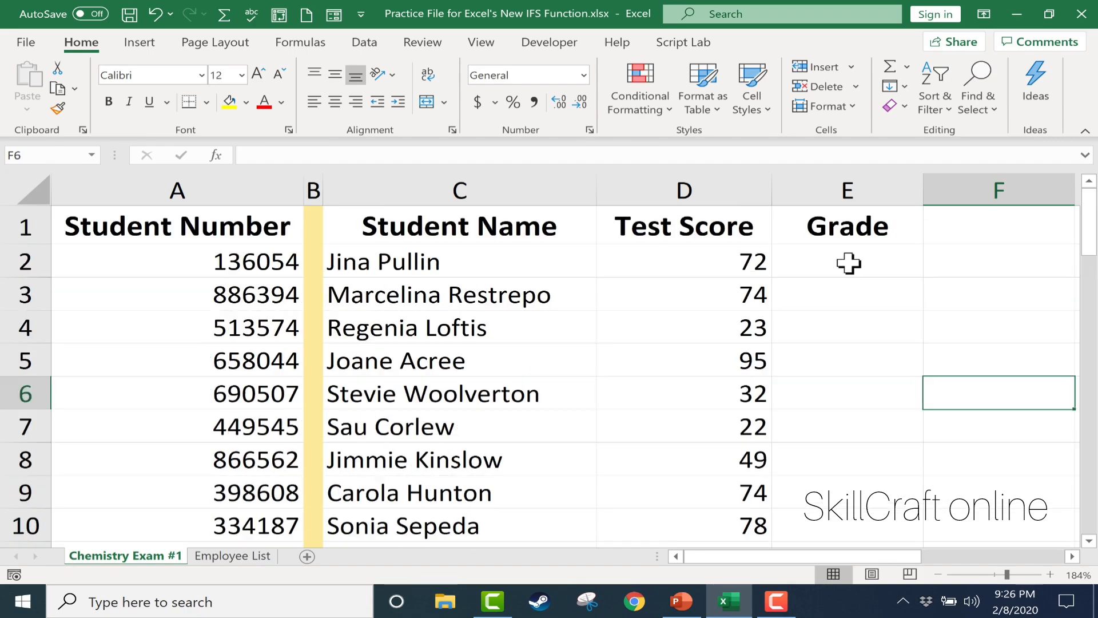
pyautogui.click(836, 264)
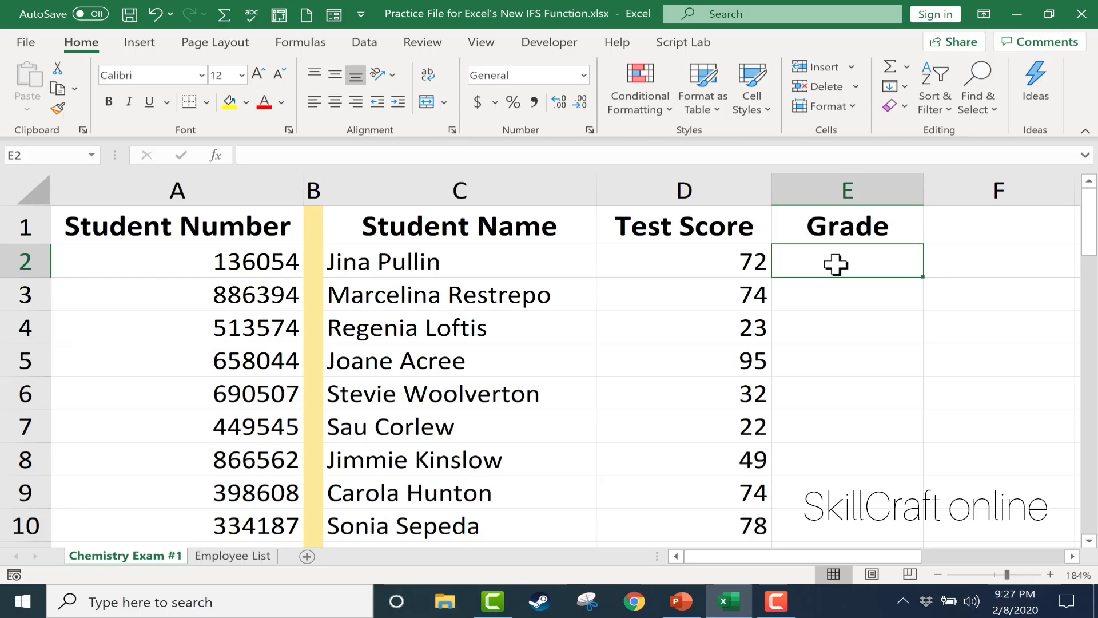
pyautogui.write('=if(')
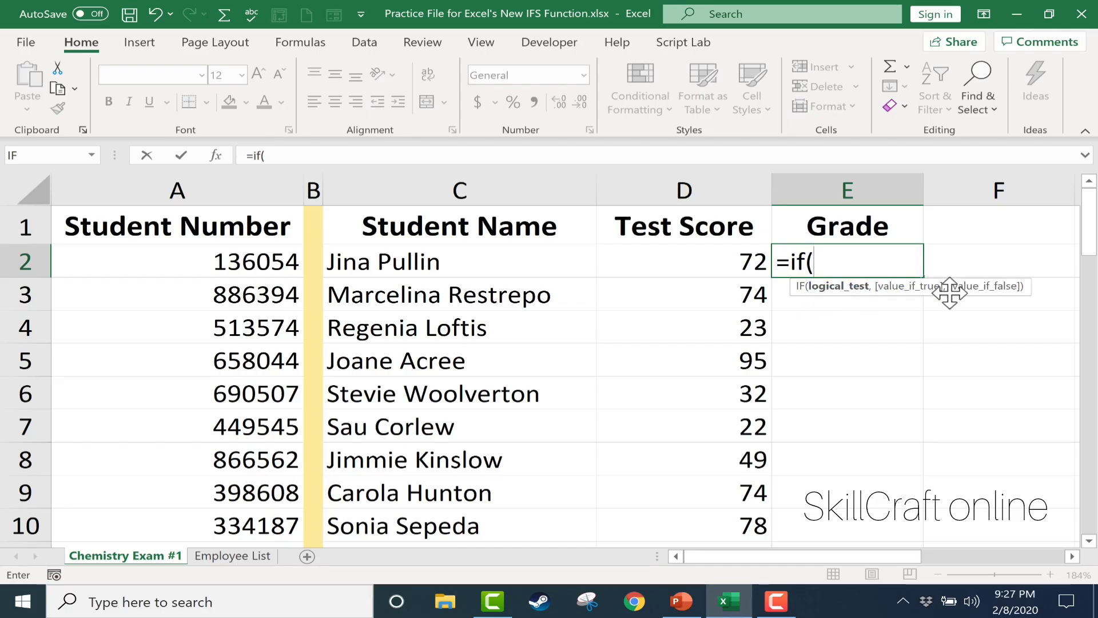
pyautogui.click(841, 261)
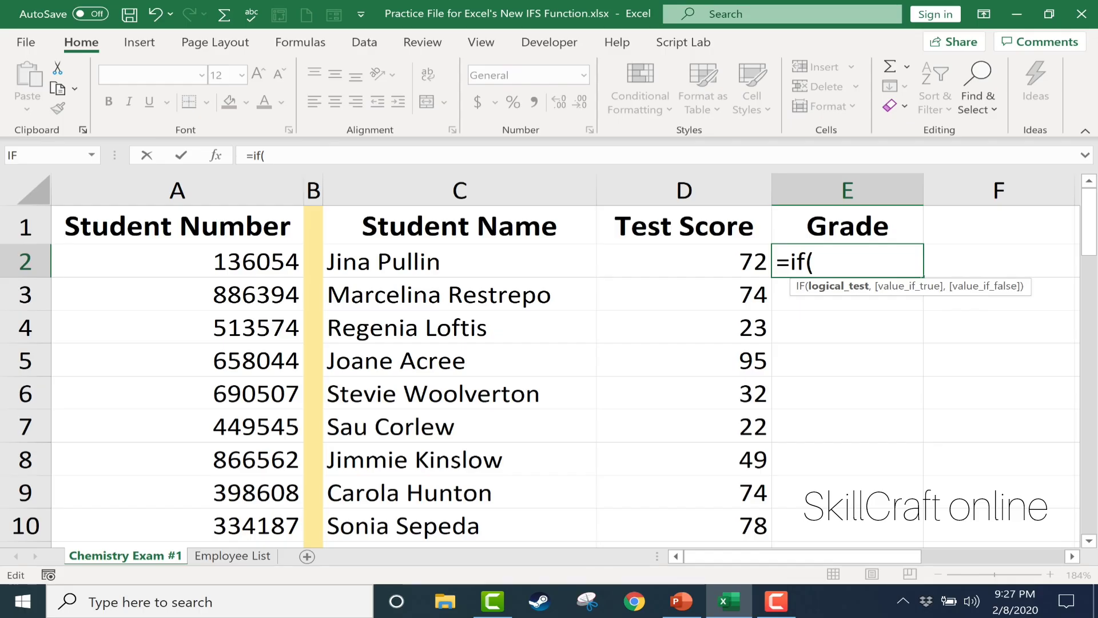
pyautogui.write('D2>')
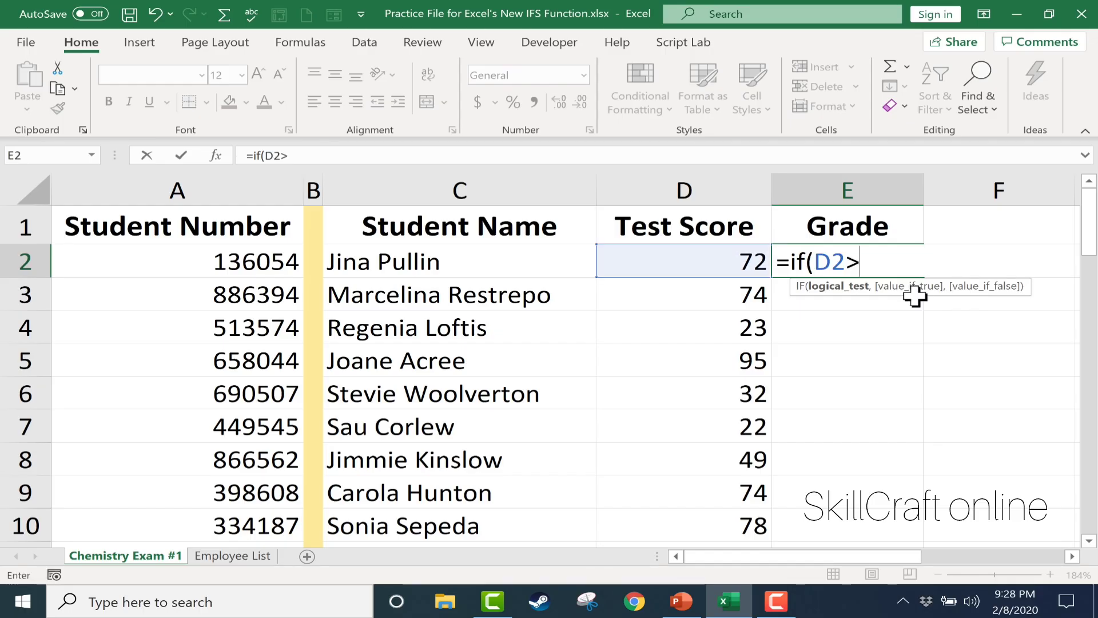
pyautogui.write('59,')
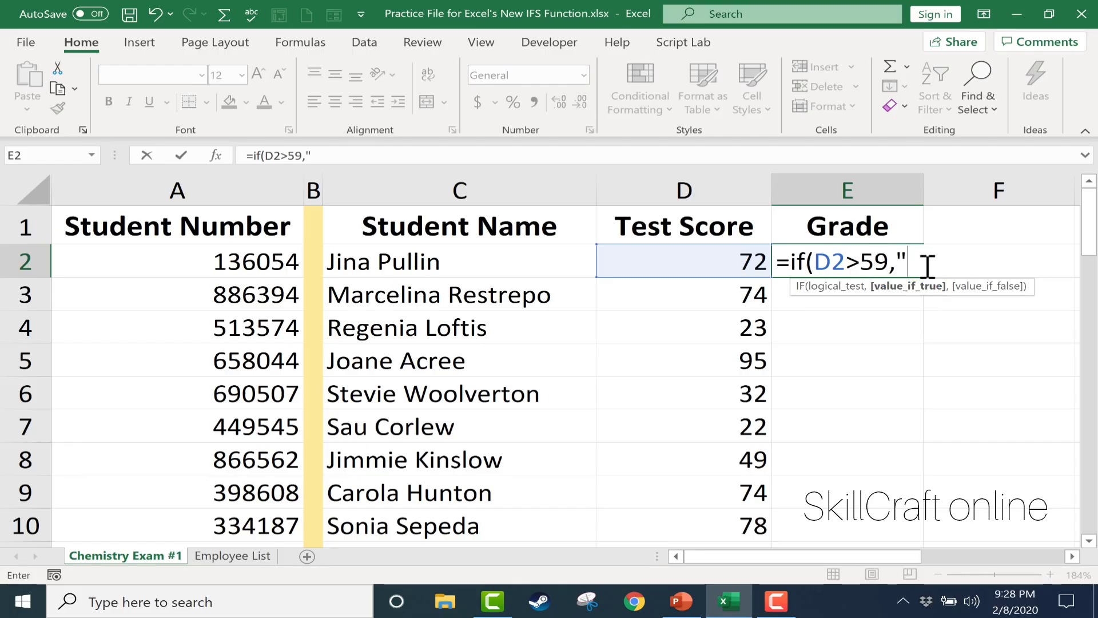
pyautogui.write('ass')
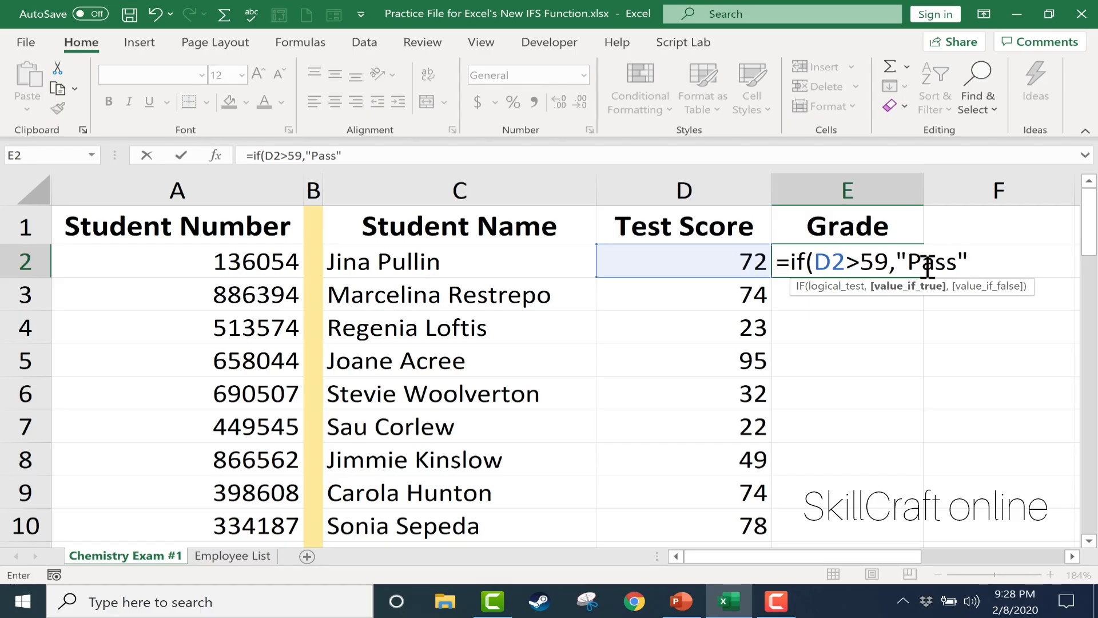
pyautogui.write('",')
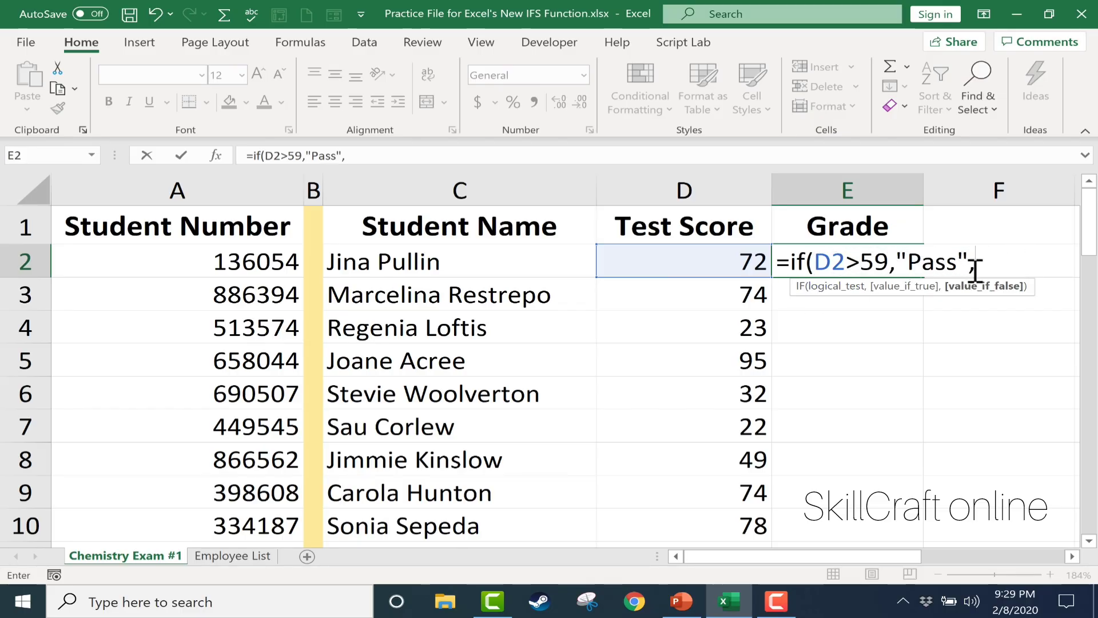
pyautogui.click(975, 268)
pyautogui.write('"F')
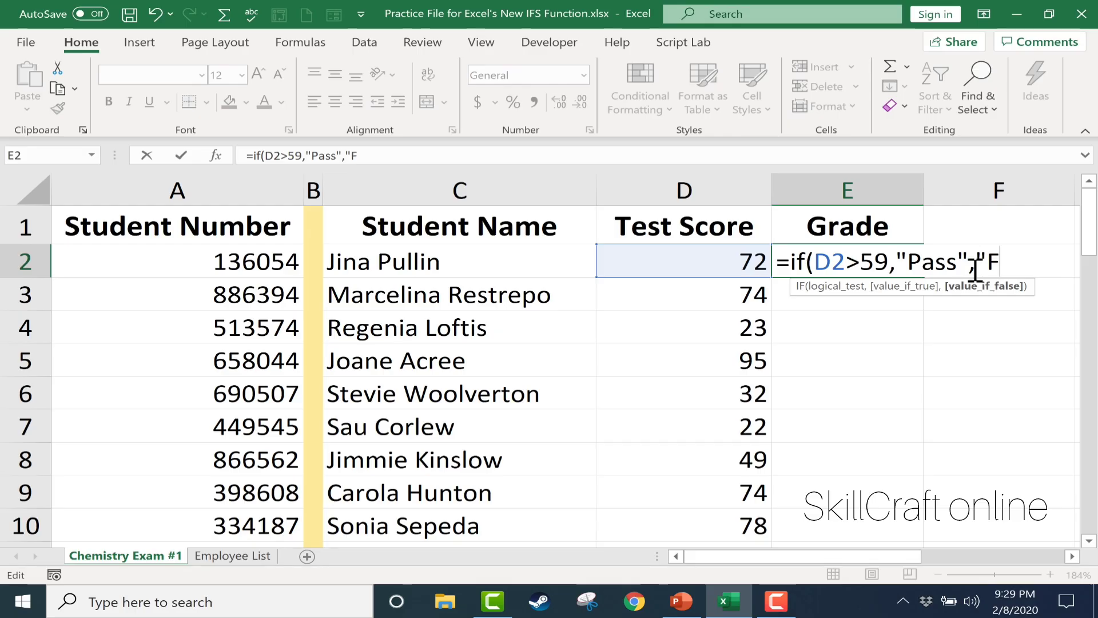
pyautogui.write('ail")')
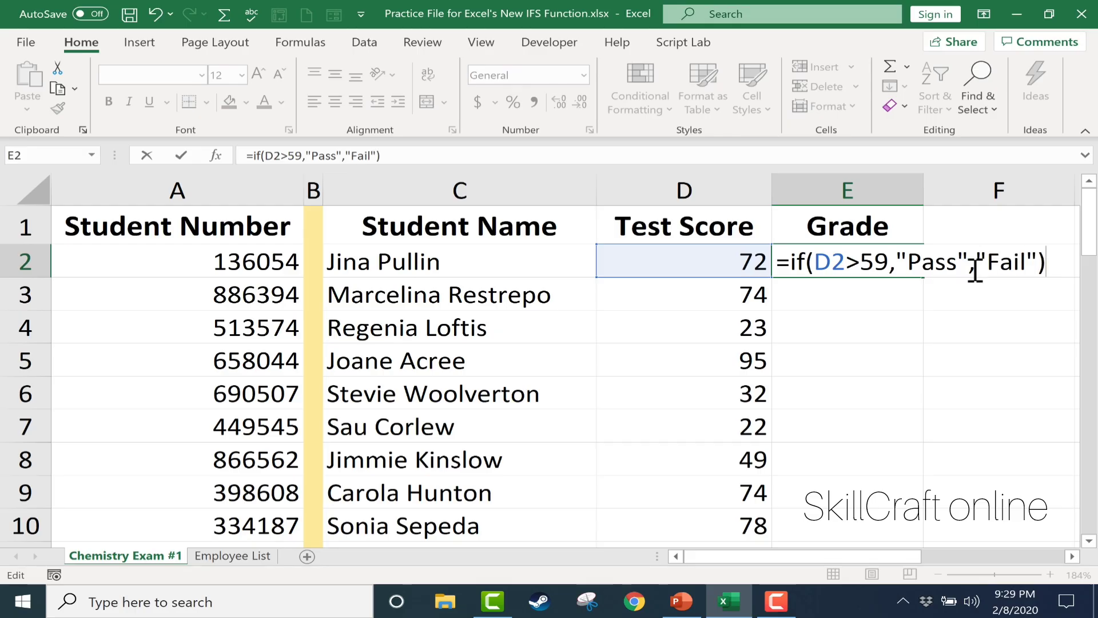
pyautogui.press('Return')
pyautogui.click(868, 260)
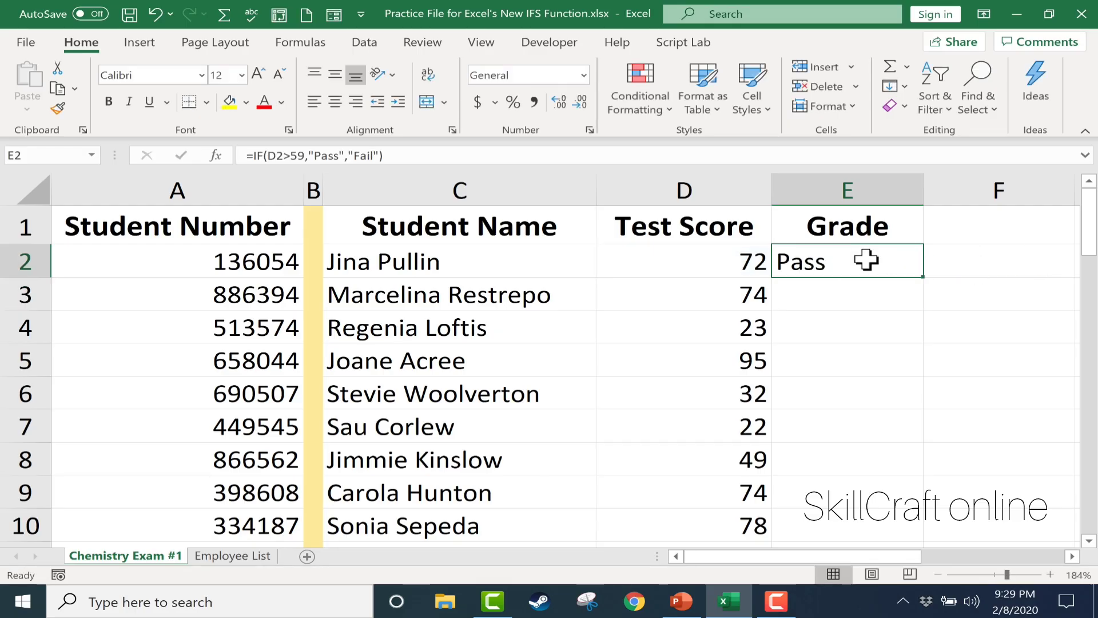
pyautogui.doubleClick(868, 260)
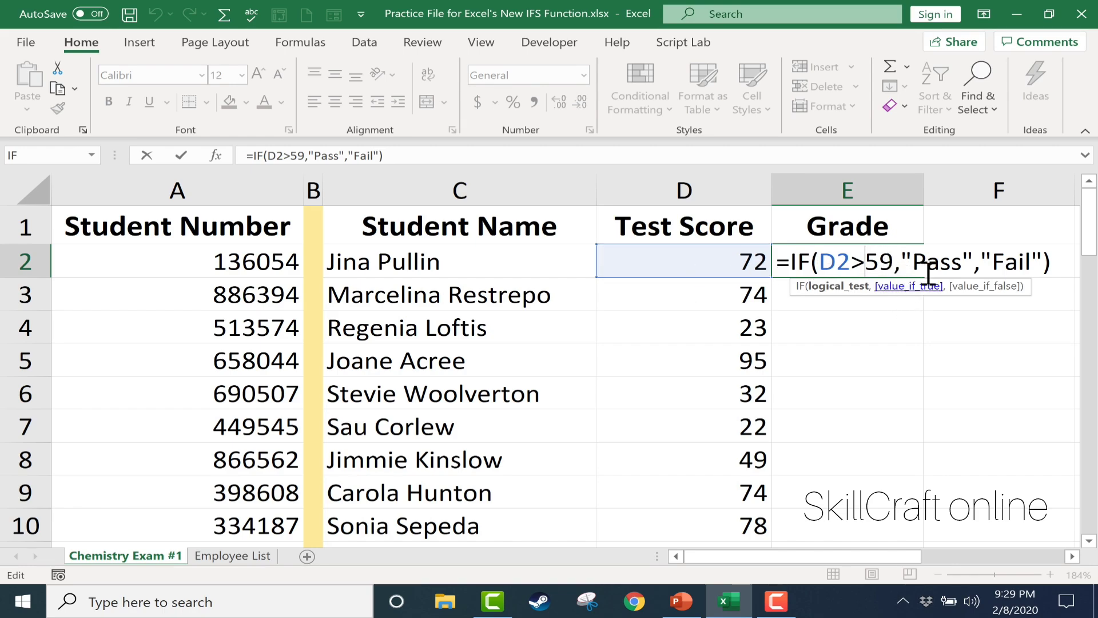
pyautogui.press('Return')
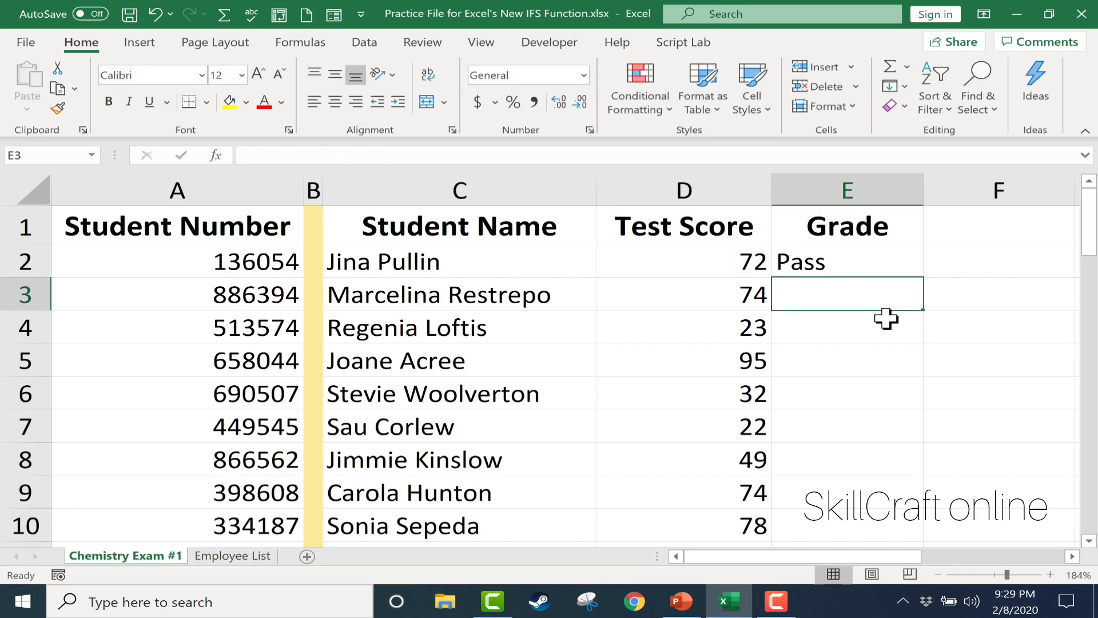
# Copy the Pass/Fail formula from E2 down through E51, and undo that fill
pyautogui.click(839, 265)
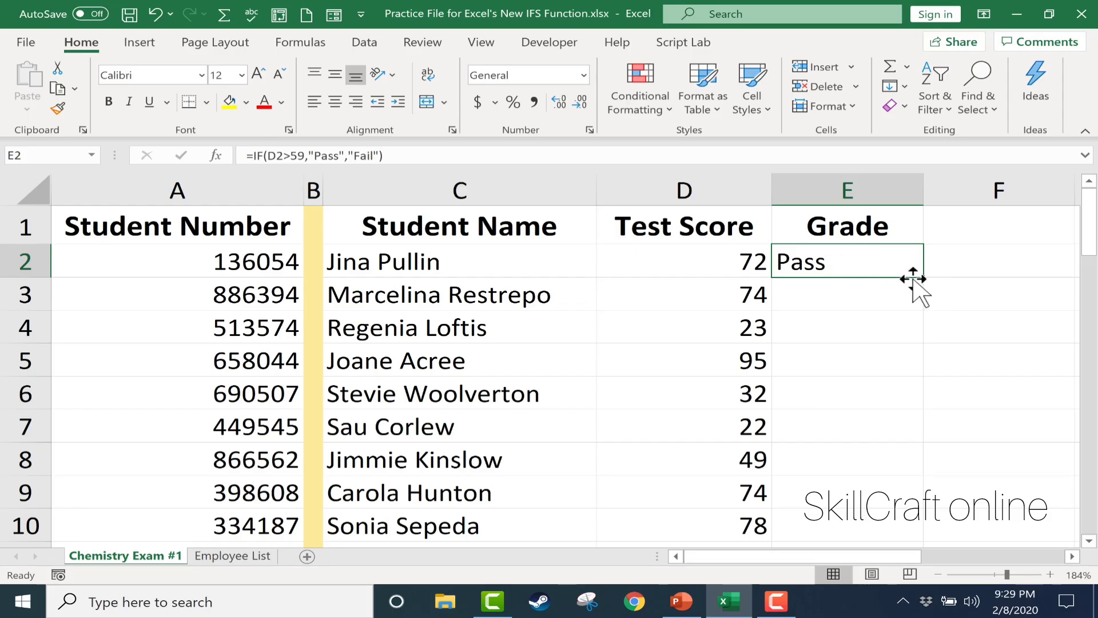
pyautogui.moveTo(930, 279); pyautogui.dragTo(905, 458)
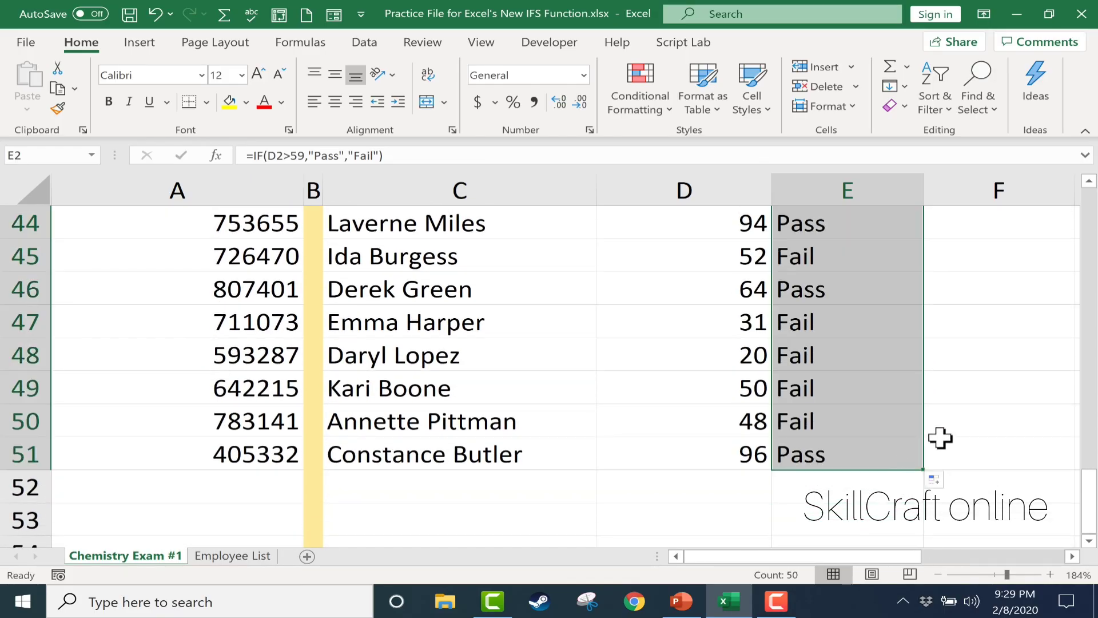
pyautogui.hotkey('ctrl', 'z')
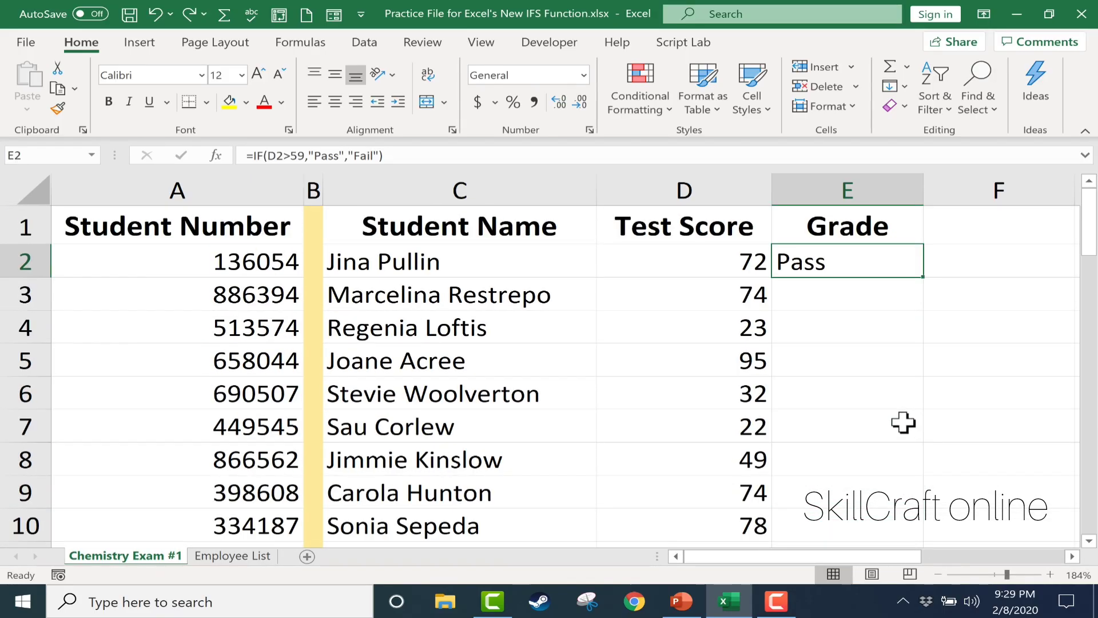
# Auto-fill the Pass/Fail formula from E2 down the Grade column to the last student and review the column
pyautogui.doubleClick(926, 280)
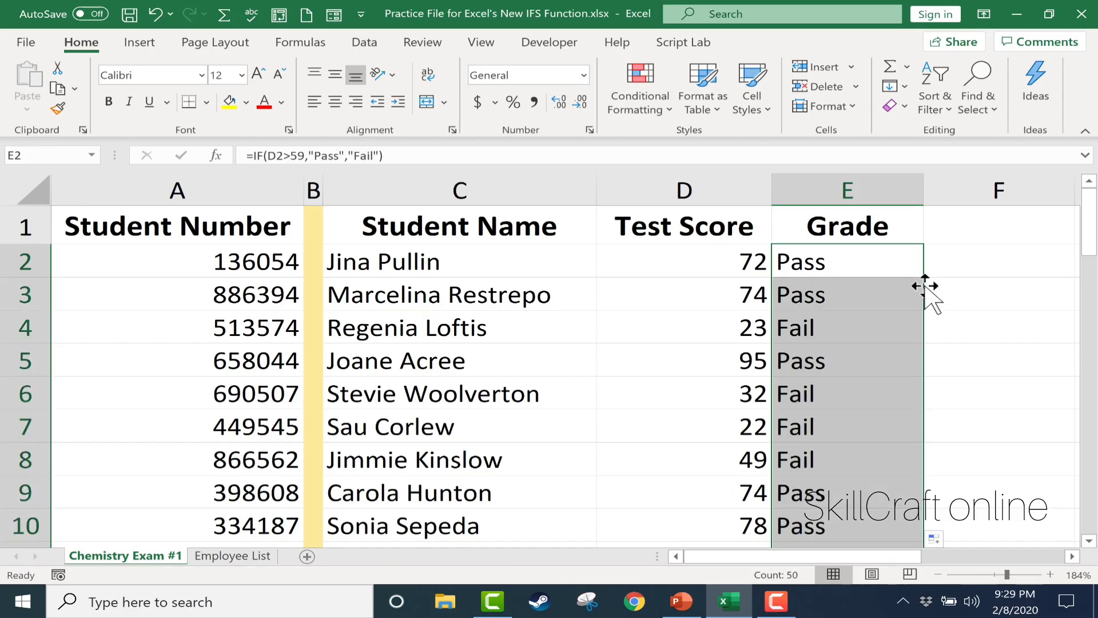
pyautogui.scroll(-6, 944, 312)
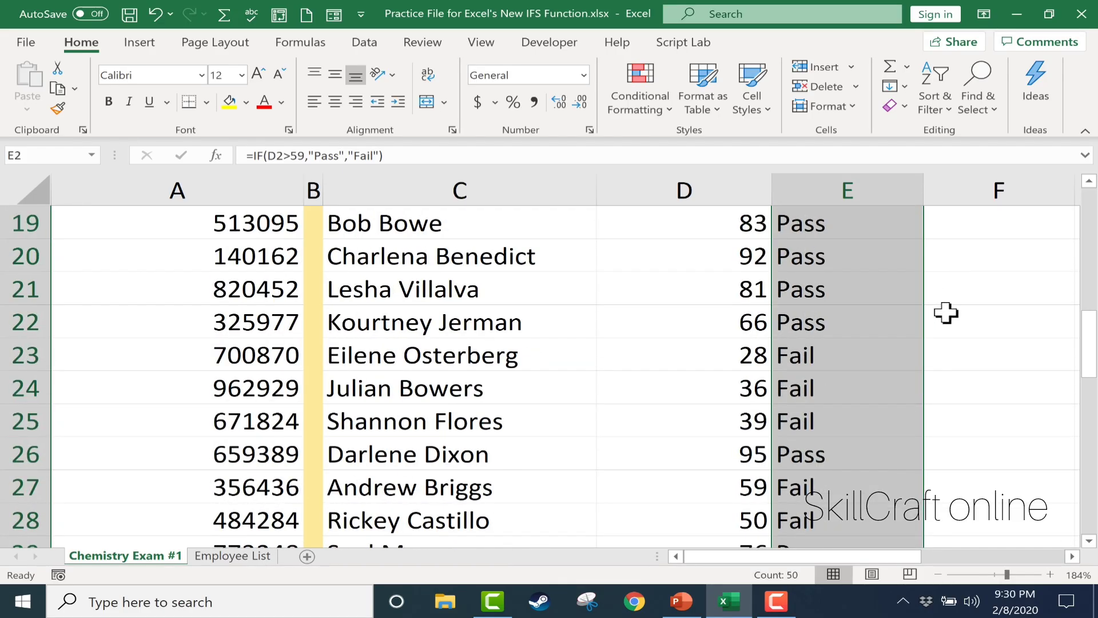
pyautogui.scroll(-7, 944, 313)
pyautogui.scroll(10, 944, 314)
pyautogui.scroll(3, 940, 324)
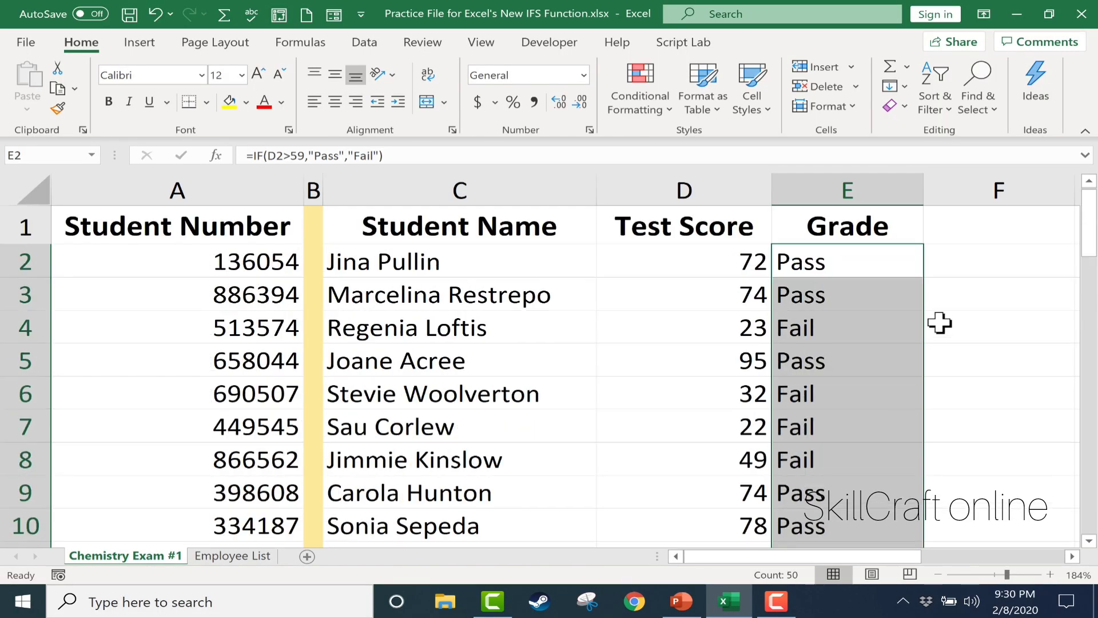
# Replace the formula in E2 with =IF(D2>92,"A"), leaving out a value for false
pyautogui.click(853, 263)
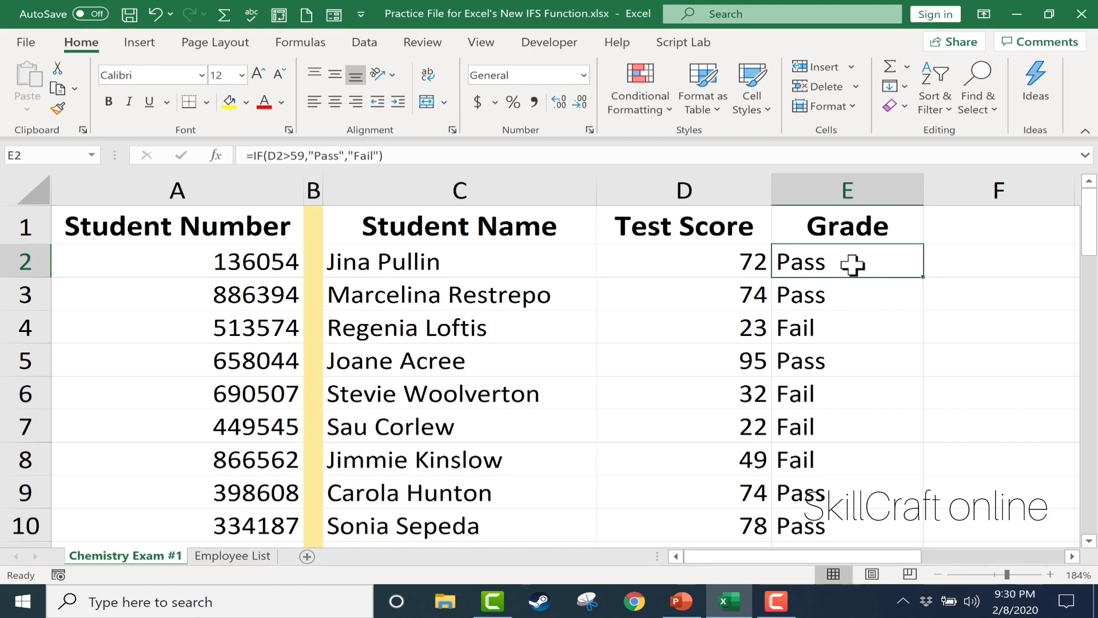
pyautogui.write('=if(')
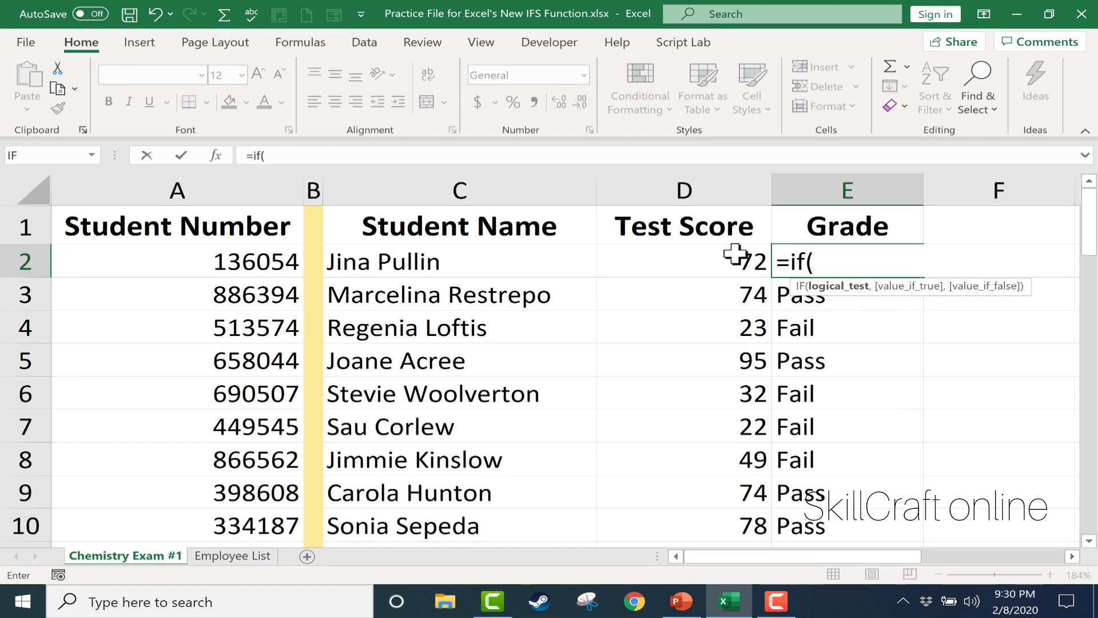
pyautogui.click(703, 260)
pyautogui.write('>9')
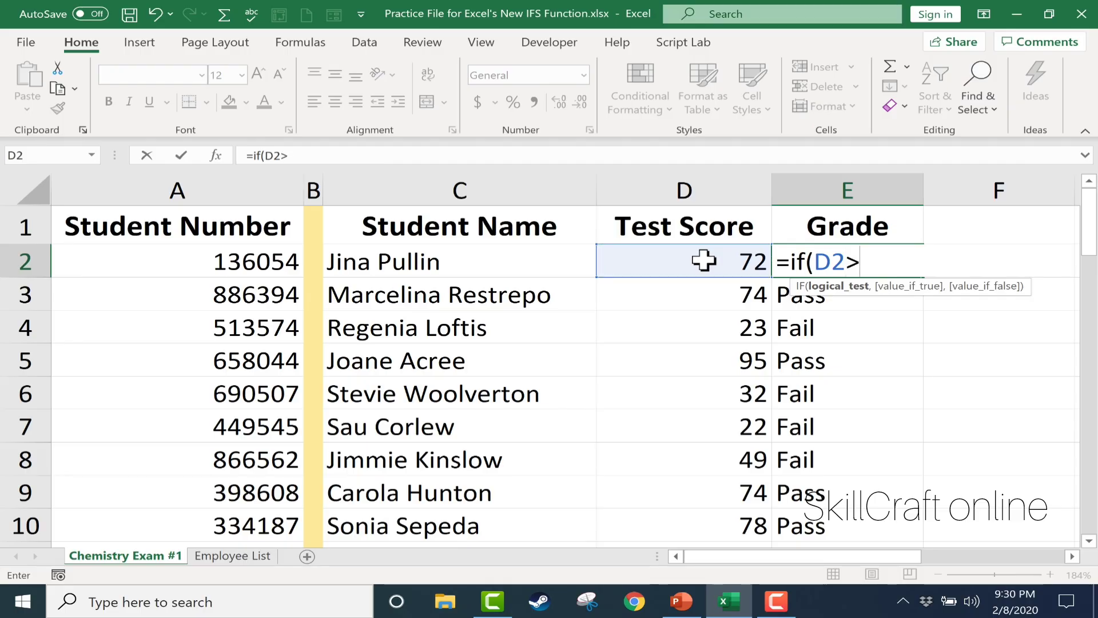
pyautogui.write('2,')
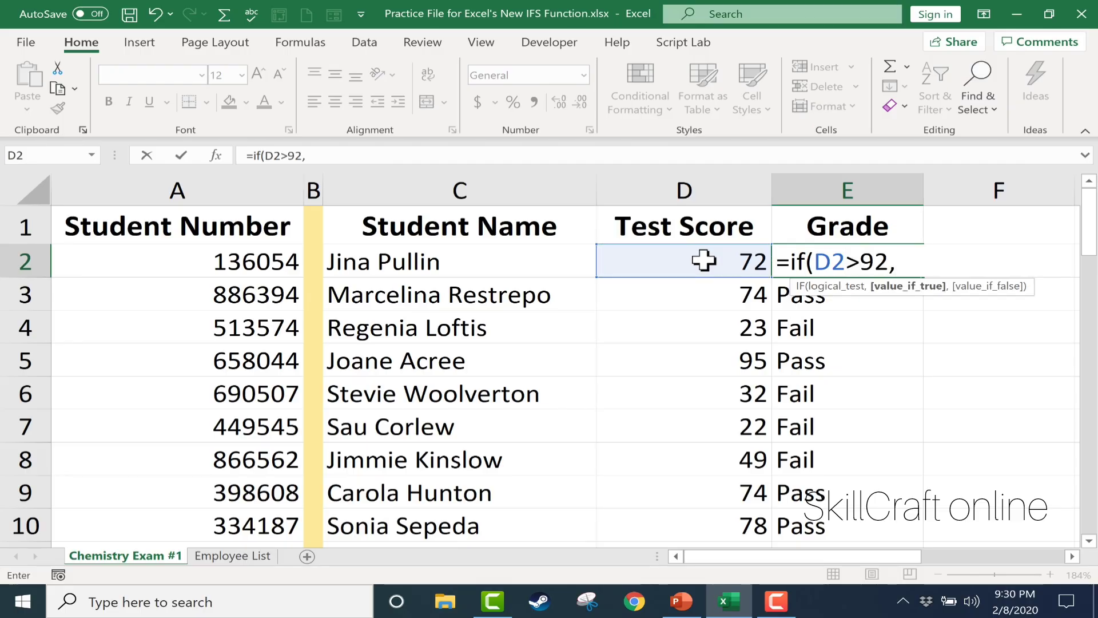
pyautogui.write('"A")')
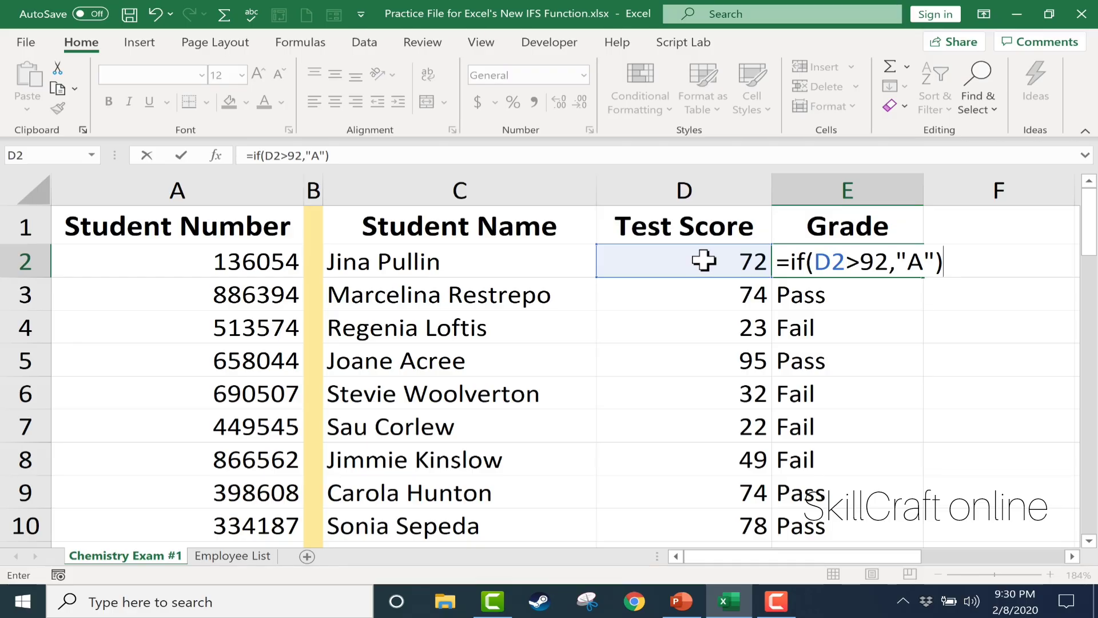
pyautogui.press('Return')
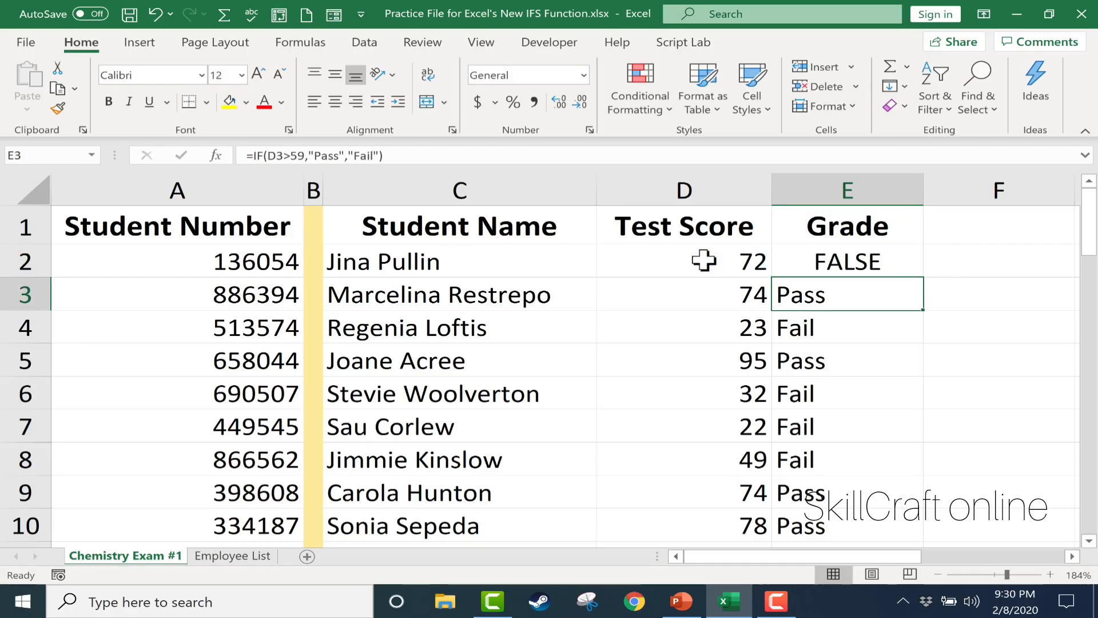
# Auto-fill the "A" grade formula from E2 down the Grade column to the last student and review the column
pyautogui.click(893, 266)
pyautogui.doubleClick(924, 276)
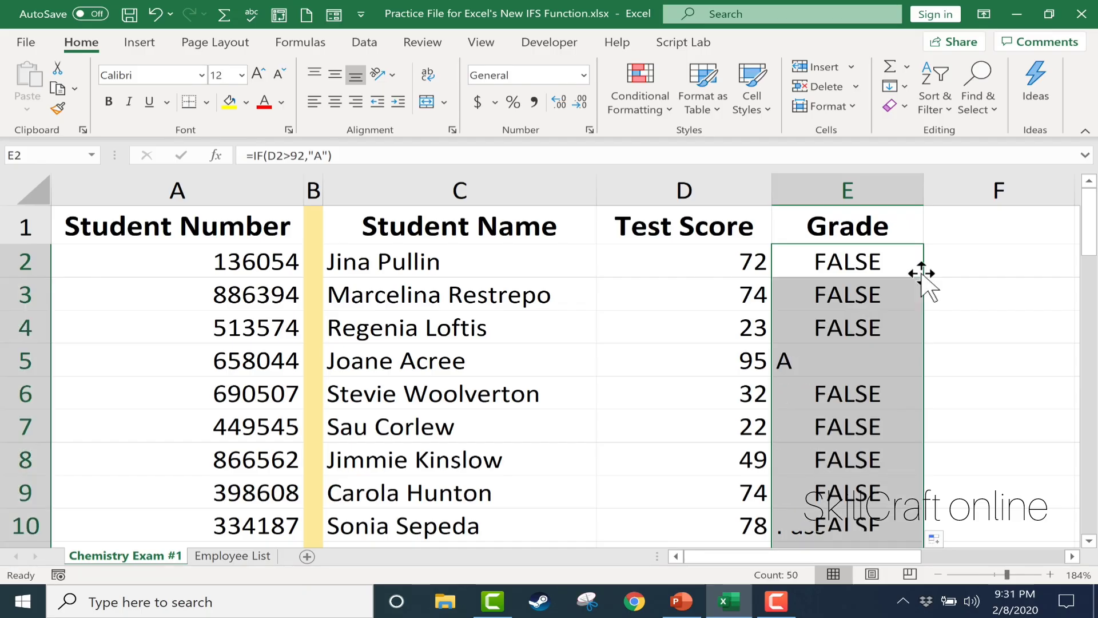
pyautogui.scroll(-2, 901, 333)
pyautogui.scroll(1, 902, 331)
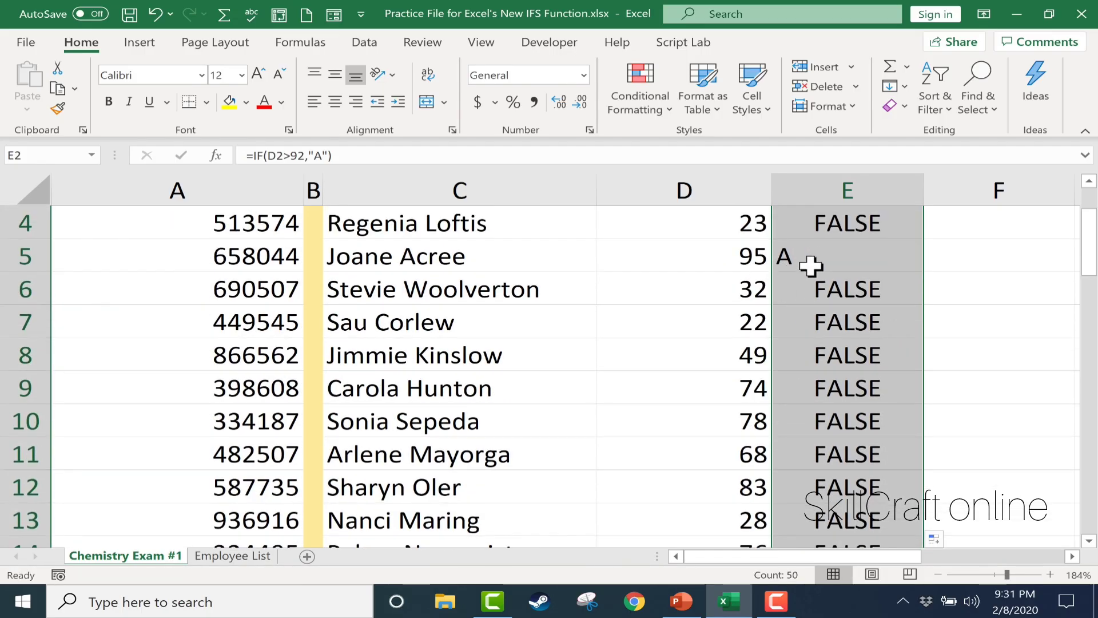
pyautogui.scroll(-14, 821, 266)
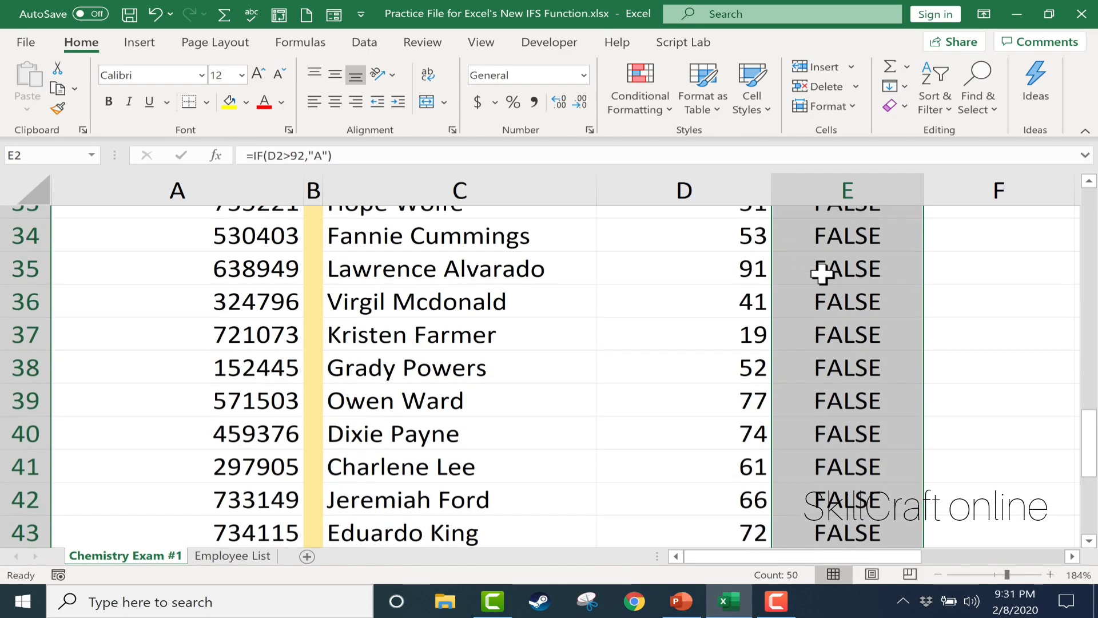
pyautogui.scroll(10, 822, 273)
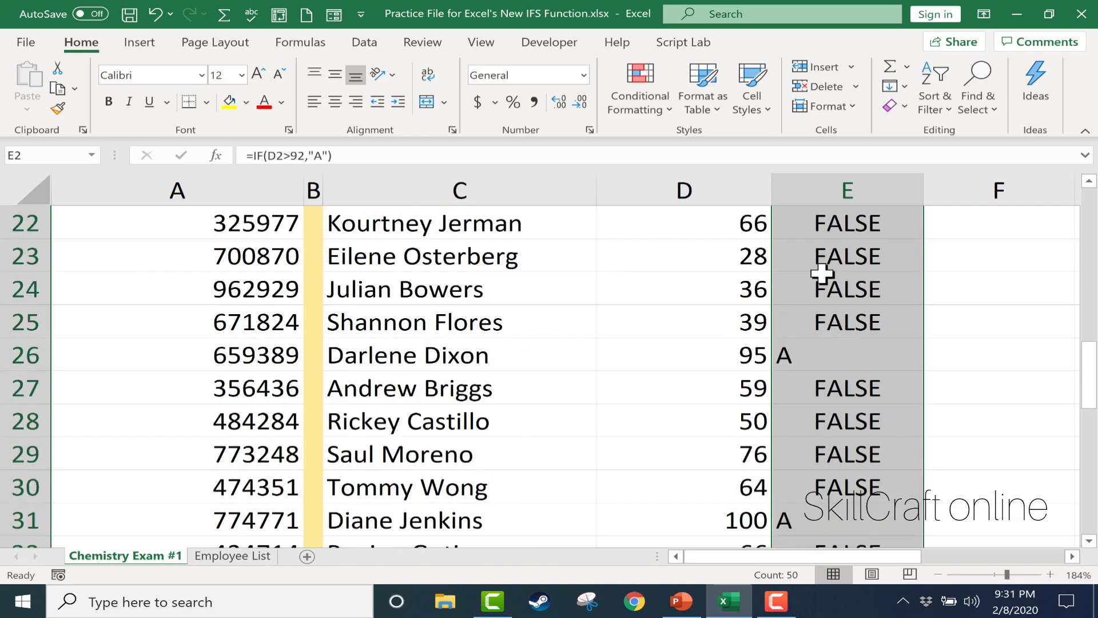
pyautogui.scroll(5, 841, 275)
# Clear the formula from E2 and fill the empty cell down through E52 to blank out the Grade column
pyautogui.click(841, 262)
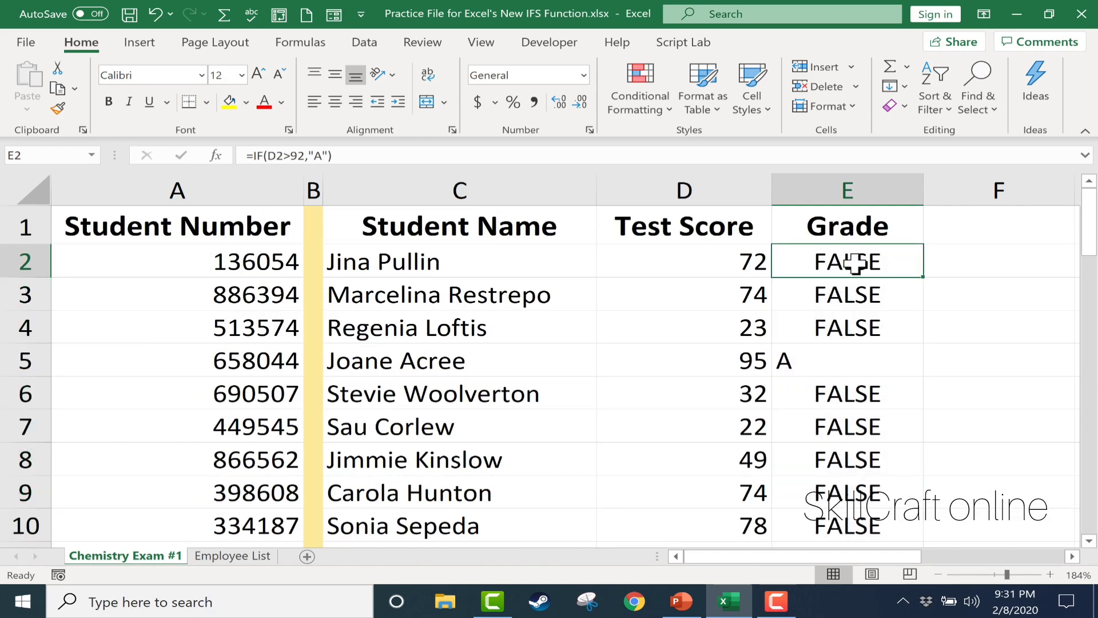
pyautogui.doubleClick(841, 262)
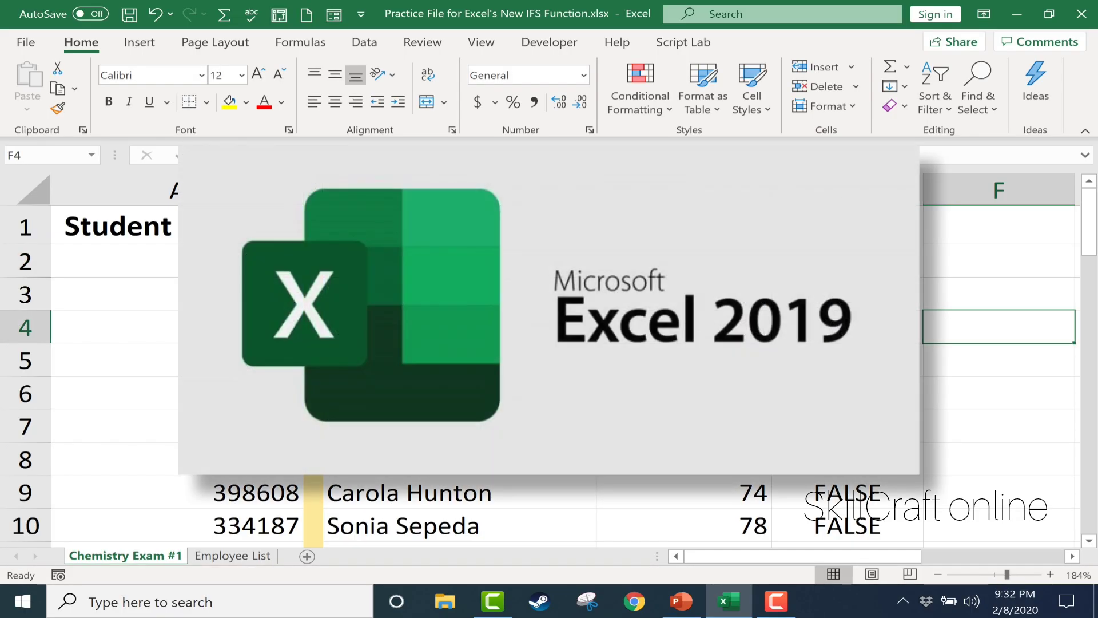
pyautogui.click(866, 263)
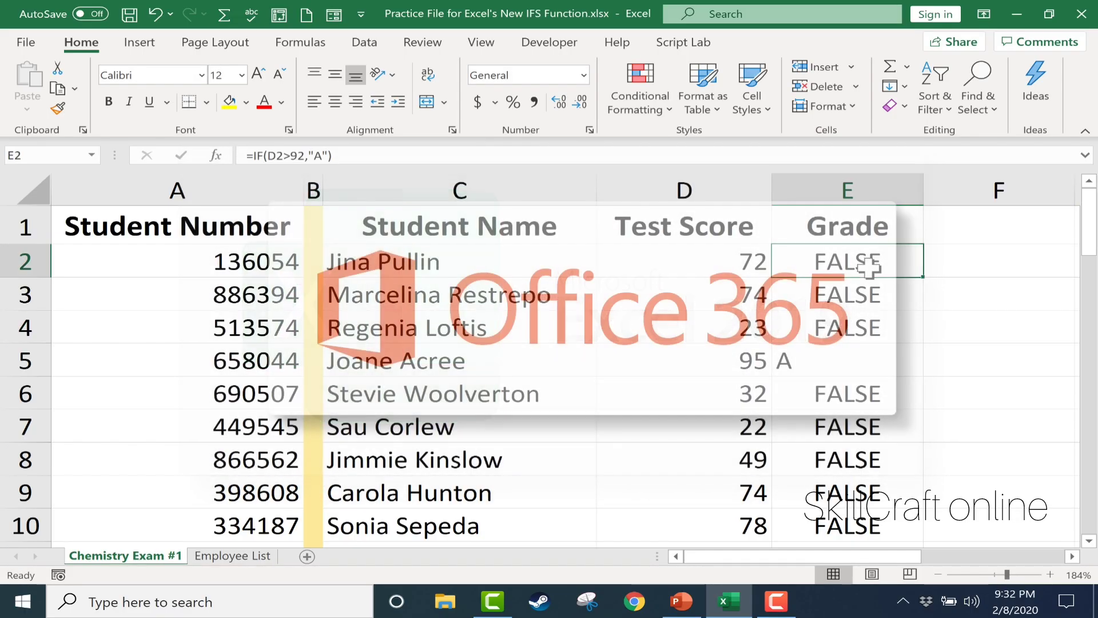
pyautogui.press('BackSpace')
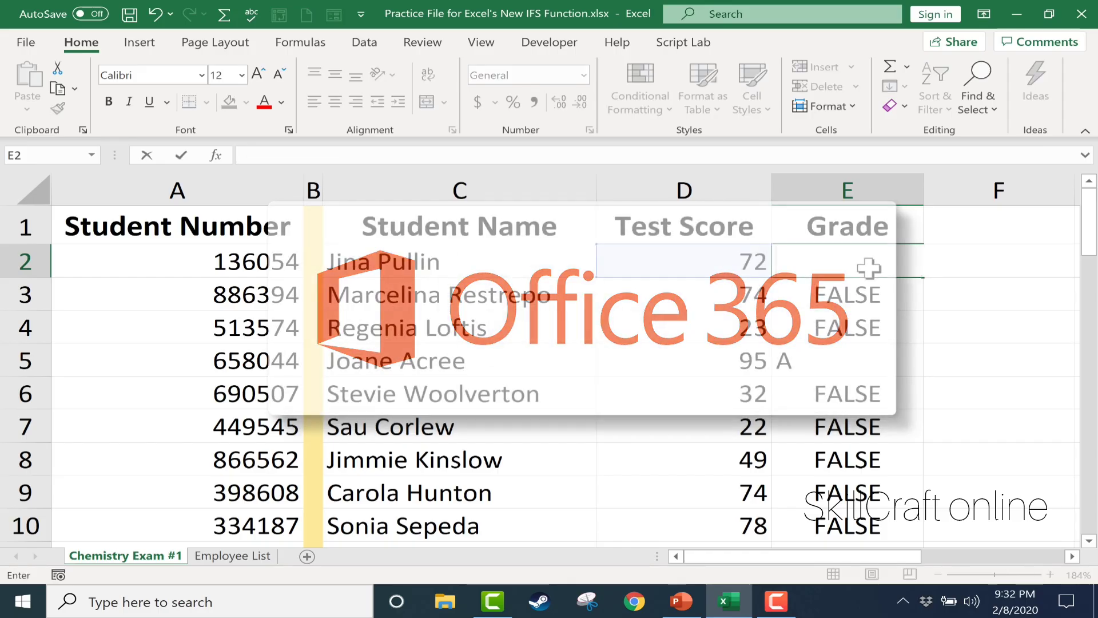
pyautogui.write('=')
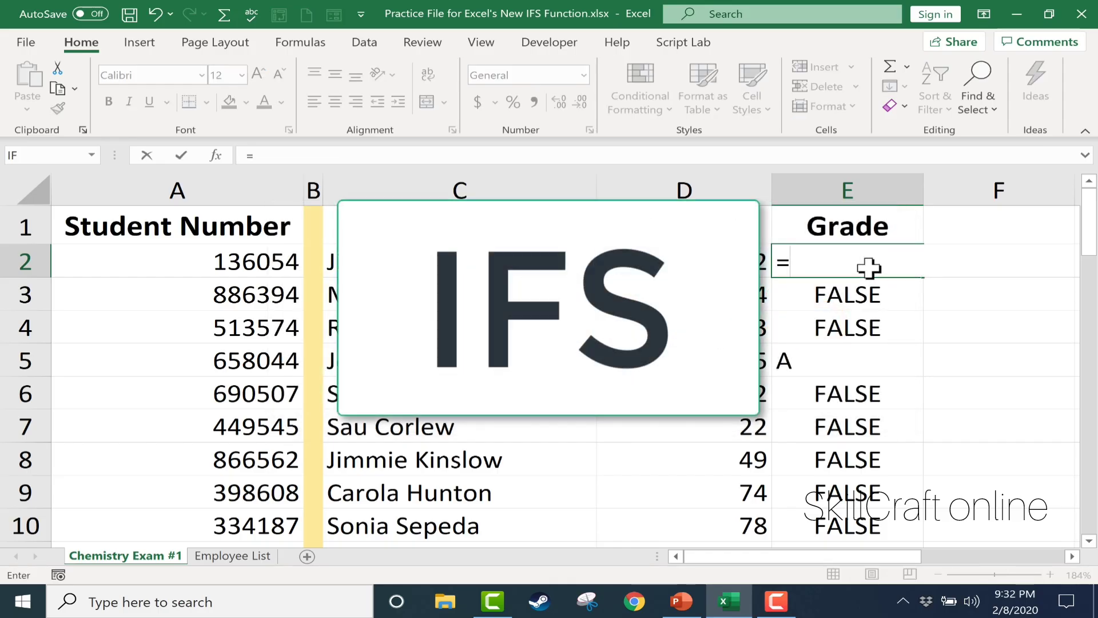
pyautogui.press('BackSpace')
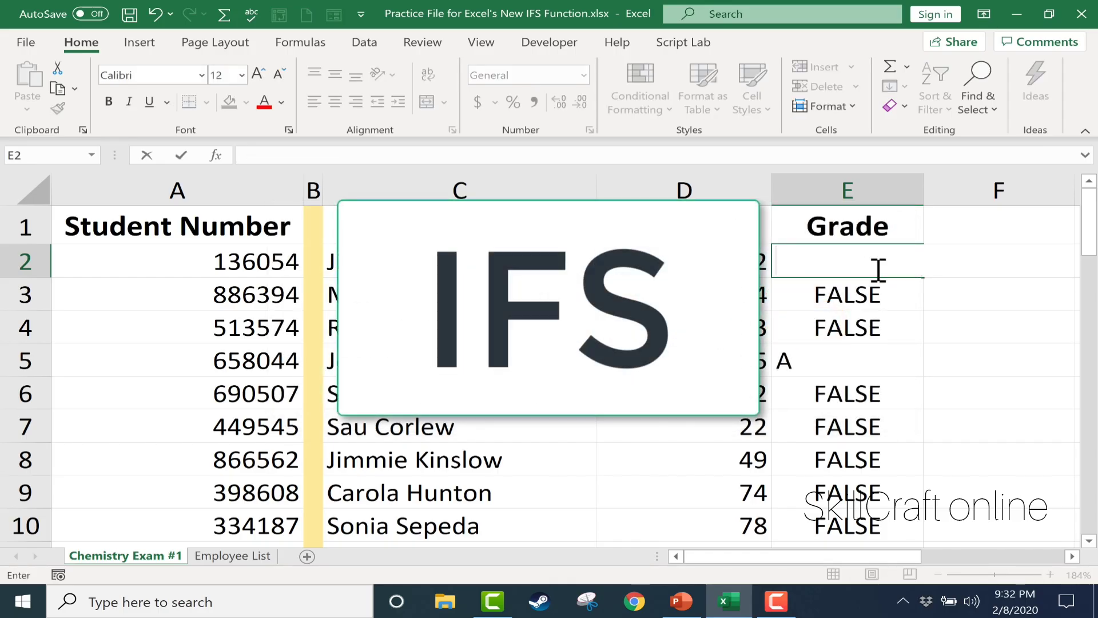
pyautogui.moveTo(923, 278); pyautogui.dragTo(878, 477)
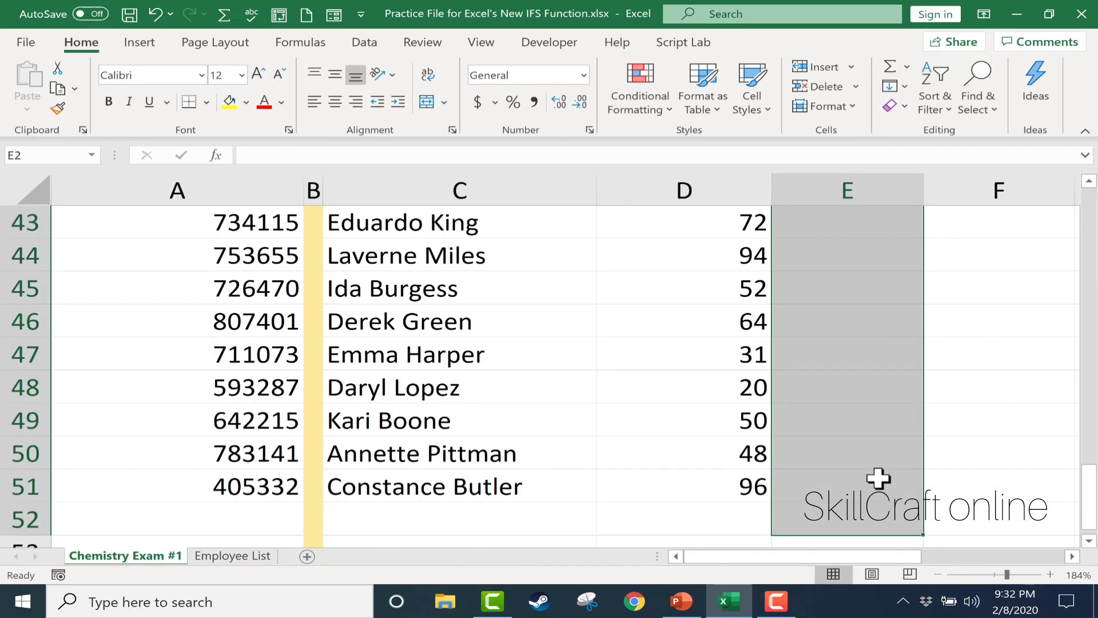
pyautogui.click(976, 295)
# Begin an IFS formula in E2 whose first test, D2>92, returns "A"
pyautogui.click(862, 265)
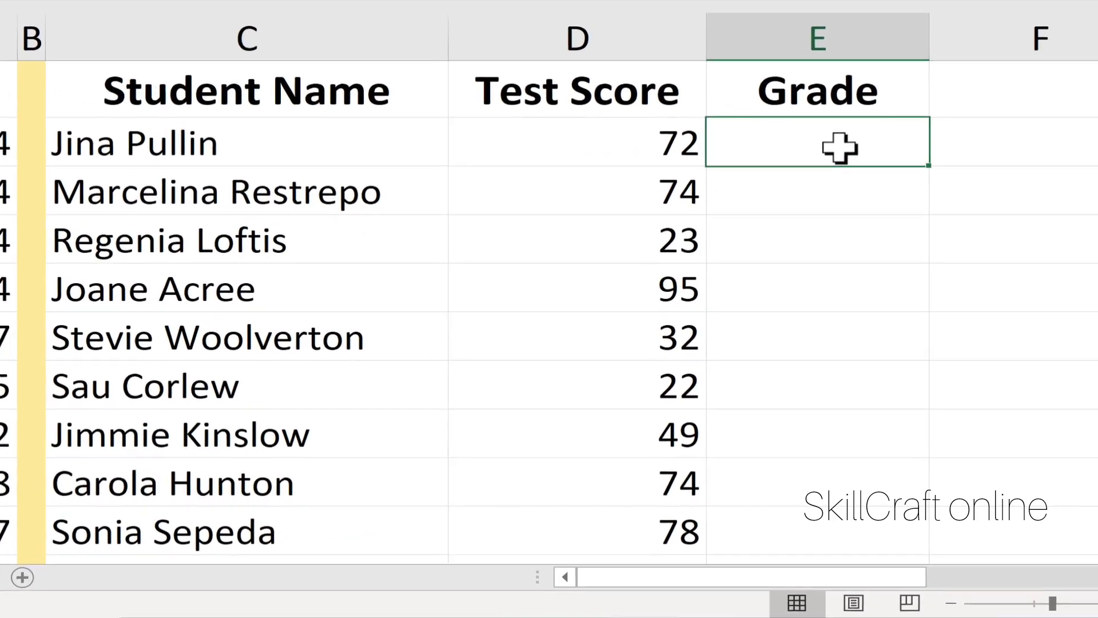
pyautogui.write('=')
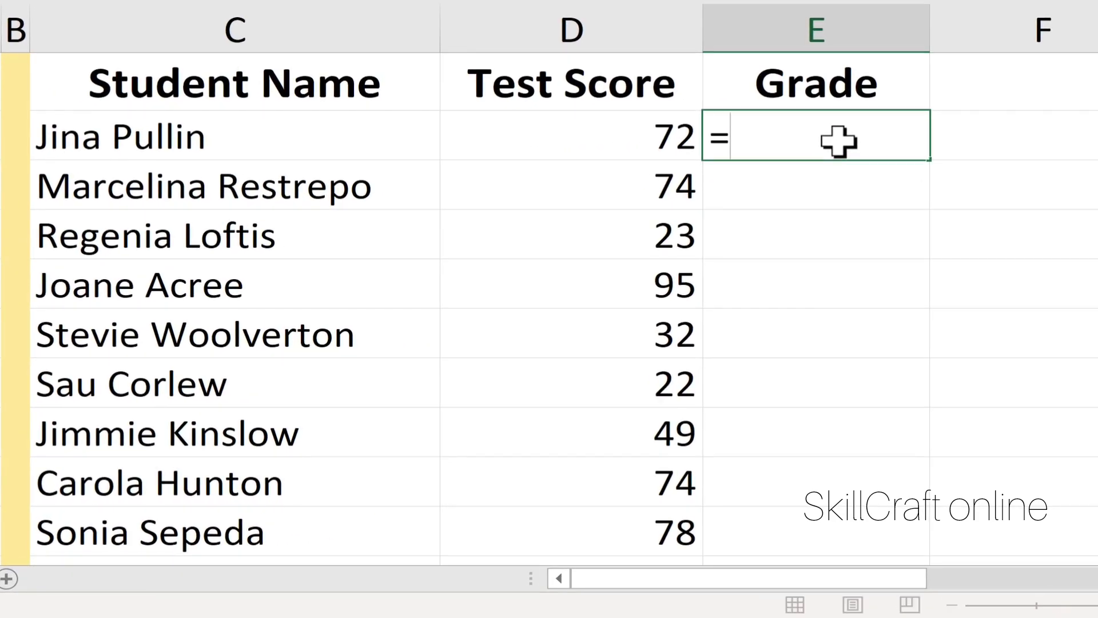
pyautogui.write('ifs(')
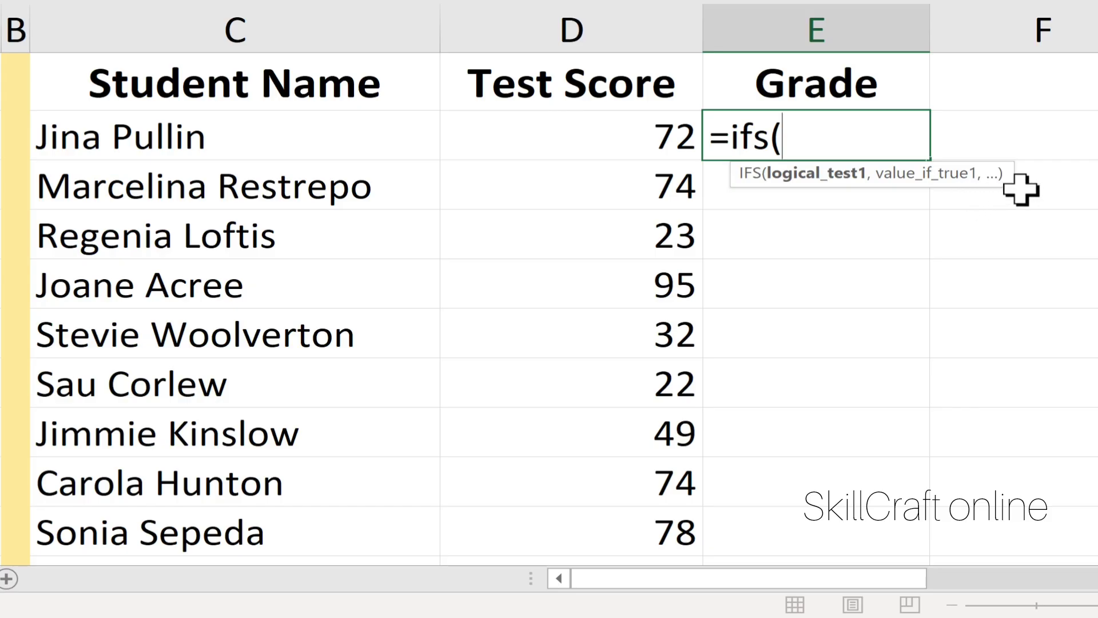
pyautogui.click(636, 141)
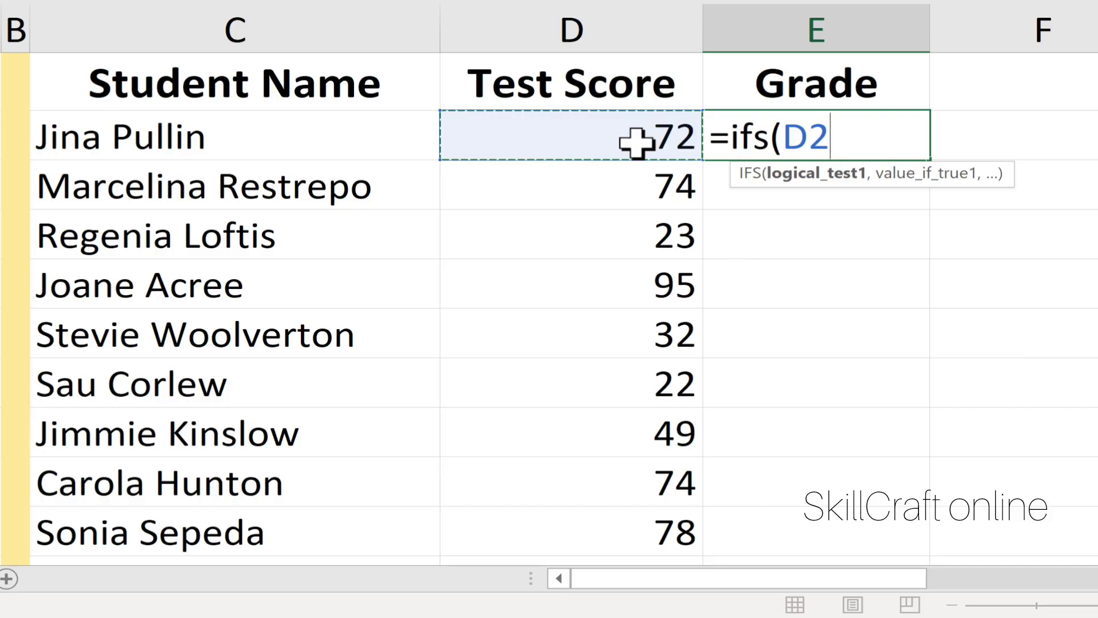
pyautogui.write('>')
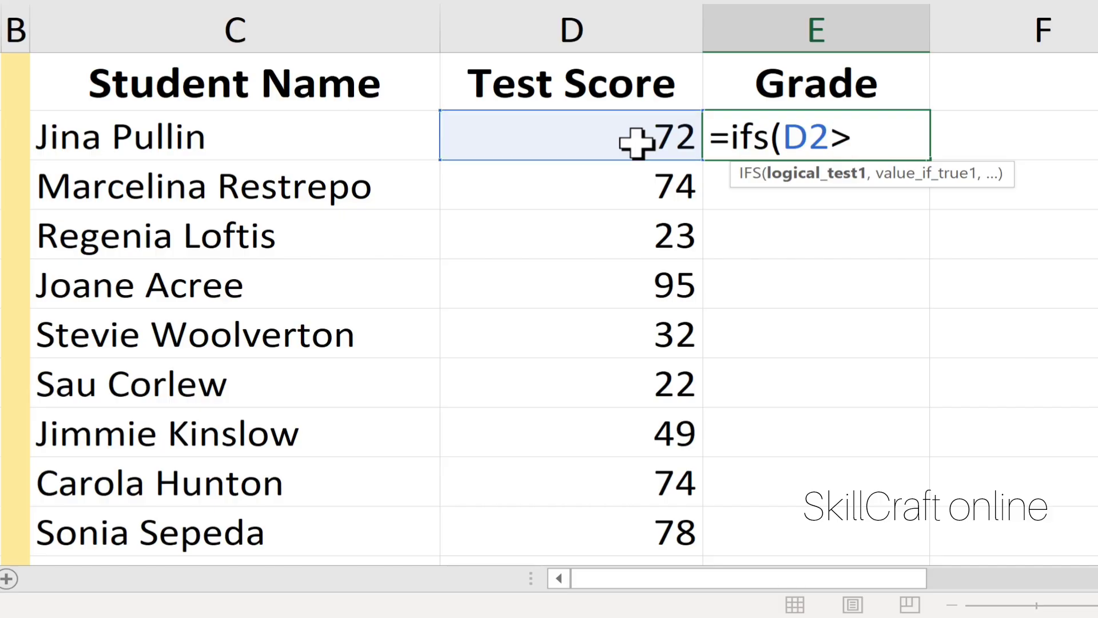
pyautogui.write('92,')
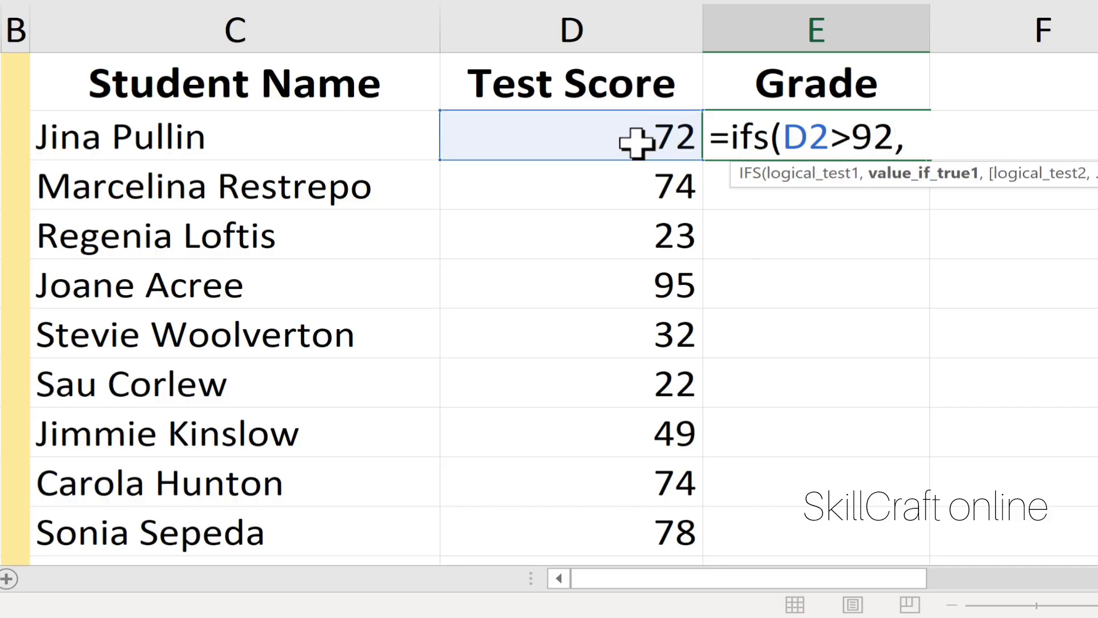
pyautogui.write('"A",')
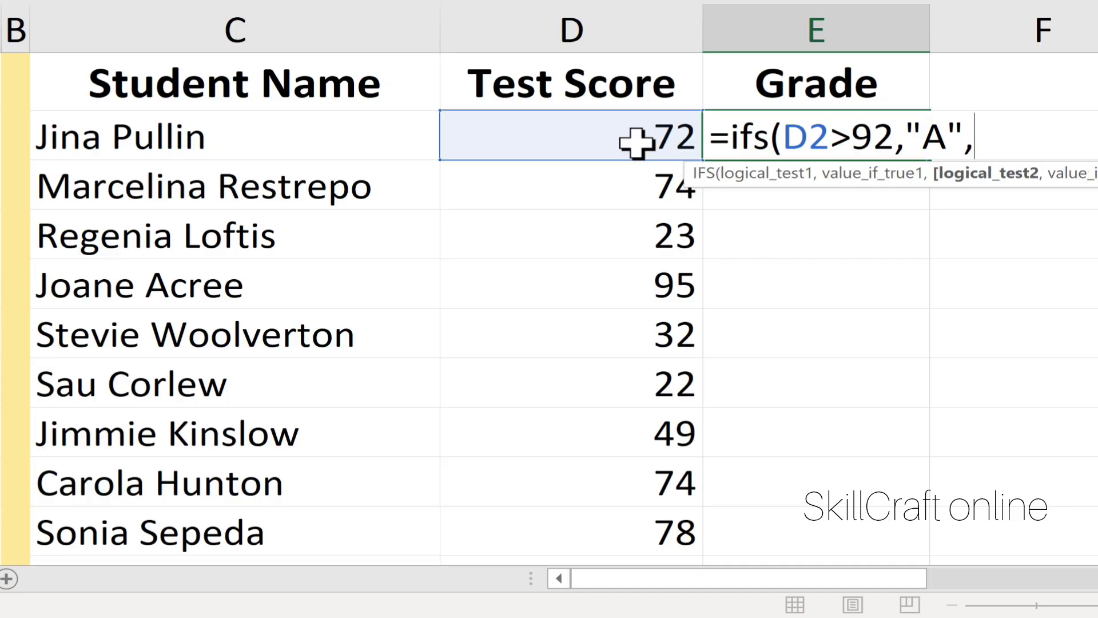
# Add a second test to the IFS formula in E2 so that D2>89 returns "A-"
pyautogui.click(637, 141)
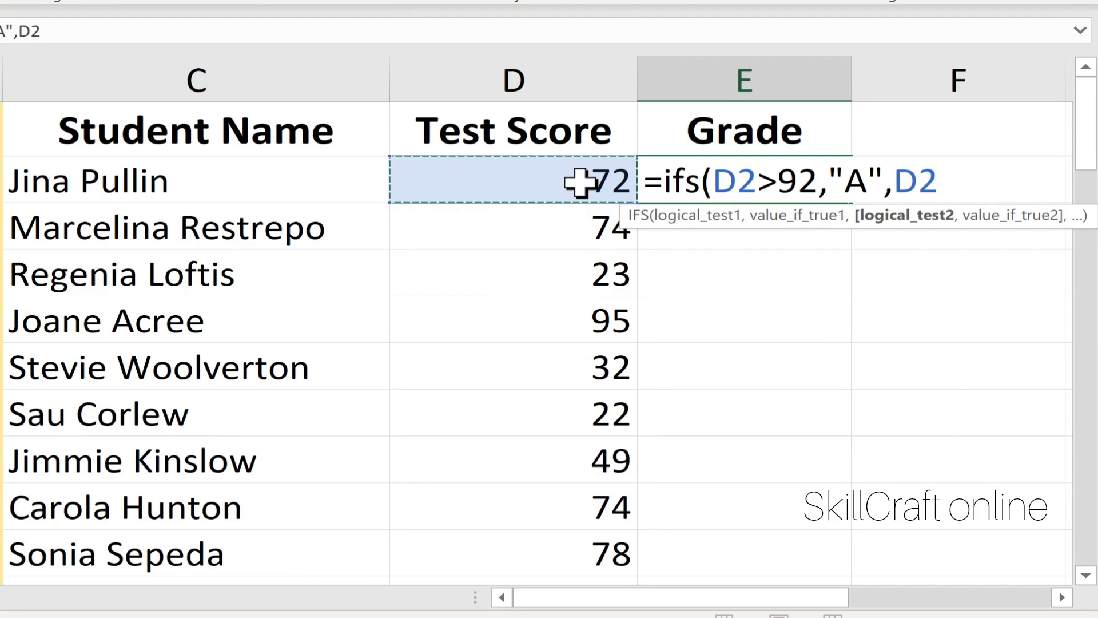
pyautogui.write('>89')
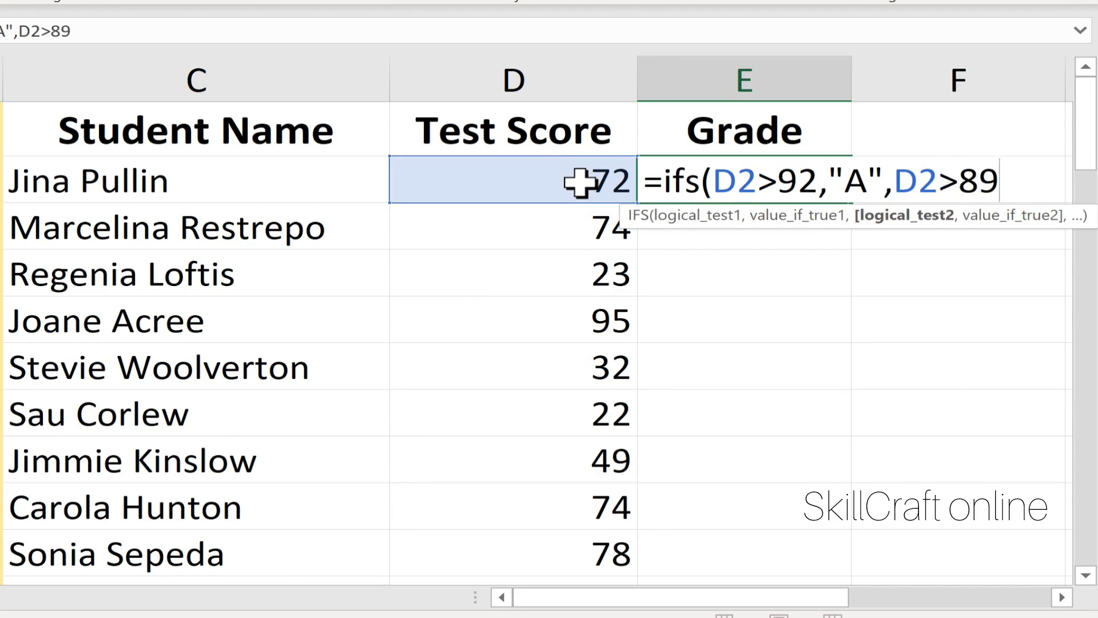
pyautogui.write(',"')
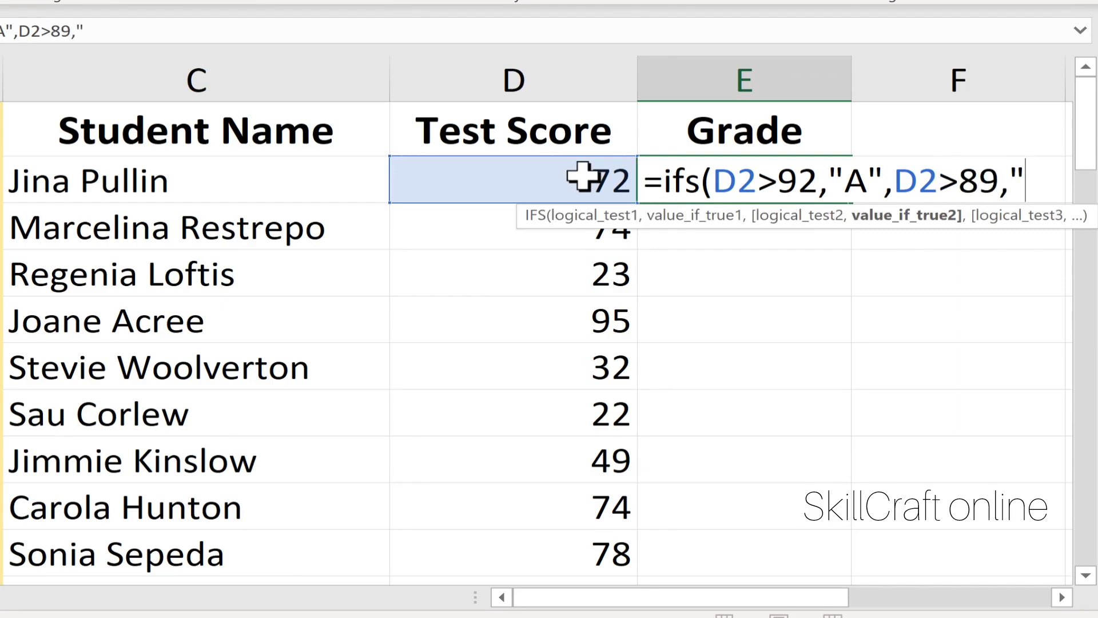
pyautogui.write('A_')
pyautogui.press('BackSpace')
pyautogui.write('-"')
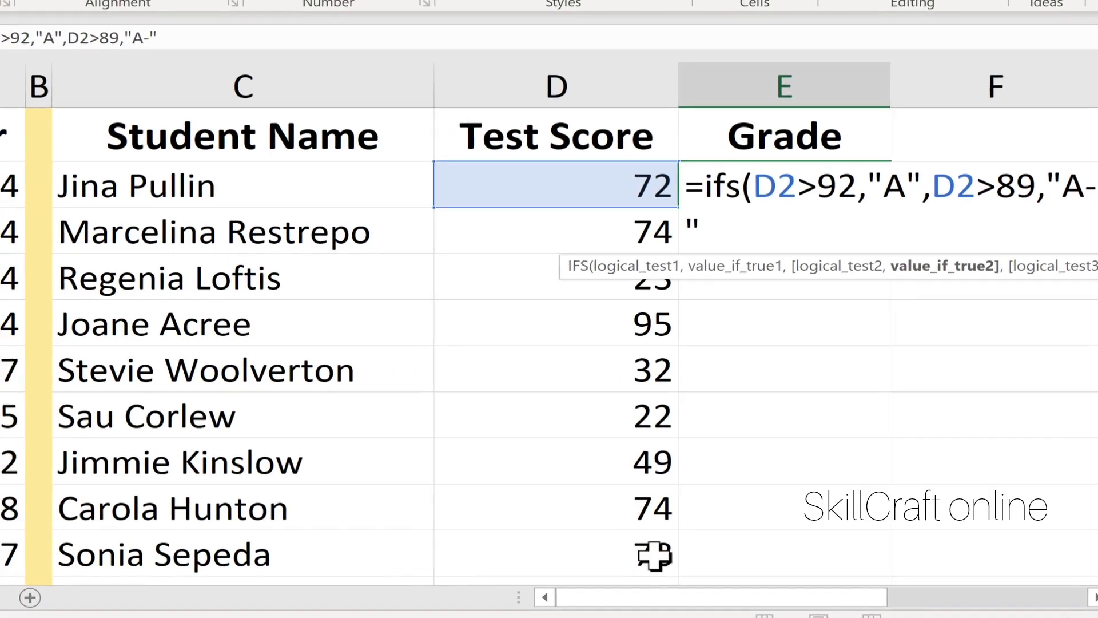
# Add a third test to the IFS formula in E2 so that D2>84 returns "B+"
pyautogui.moveTo(681, 598); pyautogui.dragTo(783, 594)
pyautogui.moveTo(1070, 604); pyautogui.dragTo(1096, 601)
pyautogui.write(',D2')
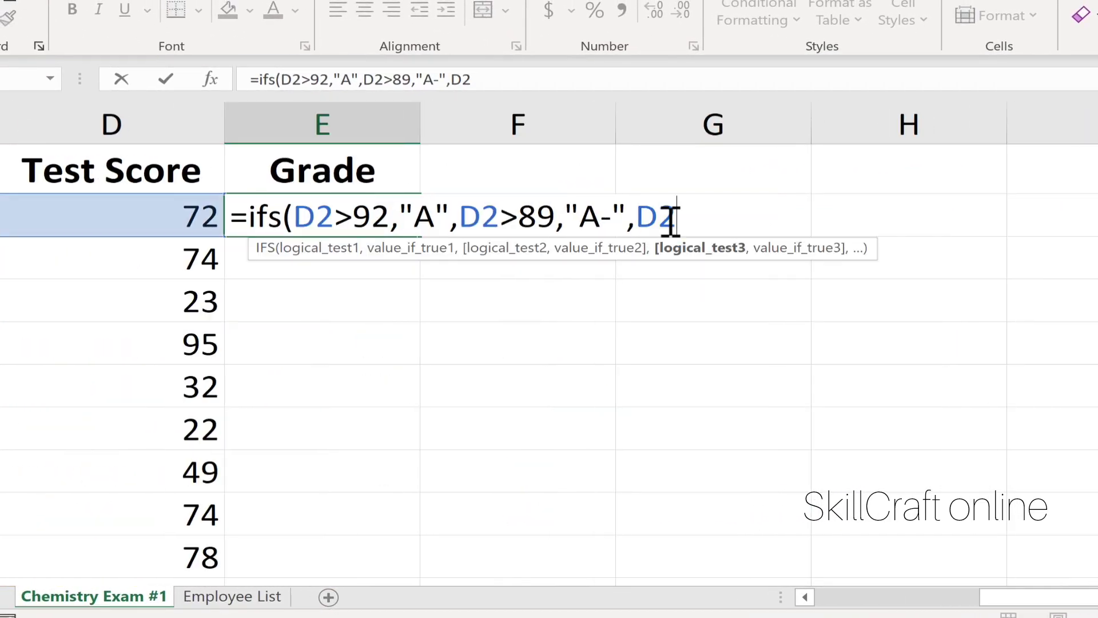
pyautogui.write('>84')
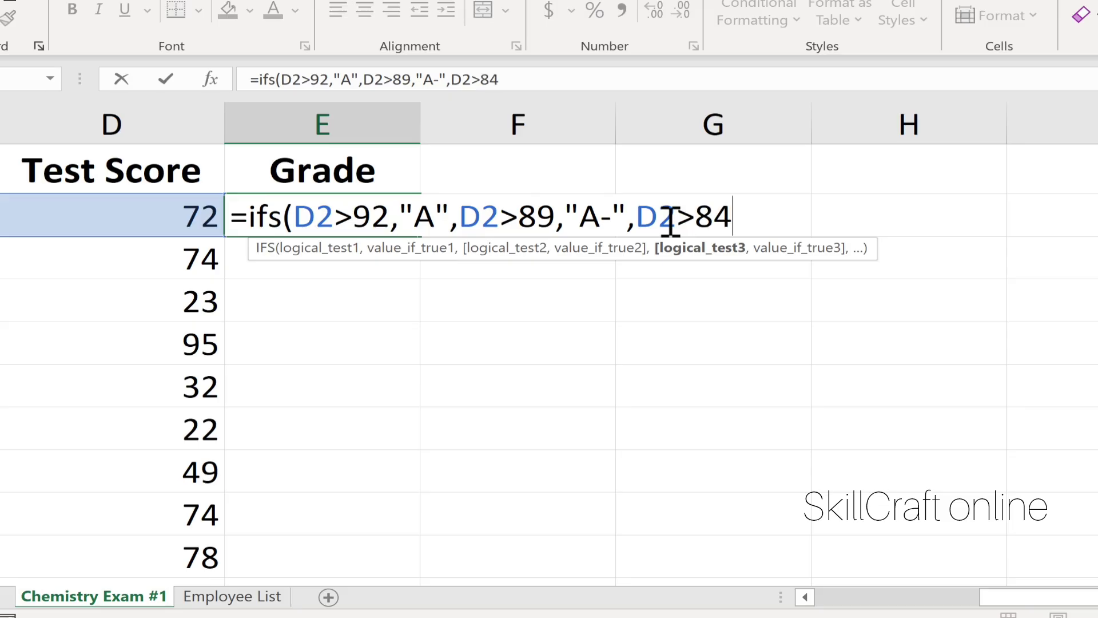
pyautogui.write(',"')
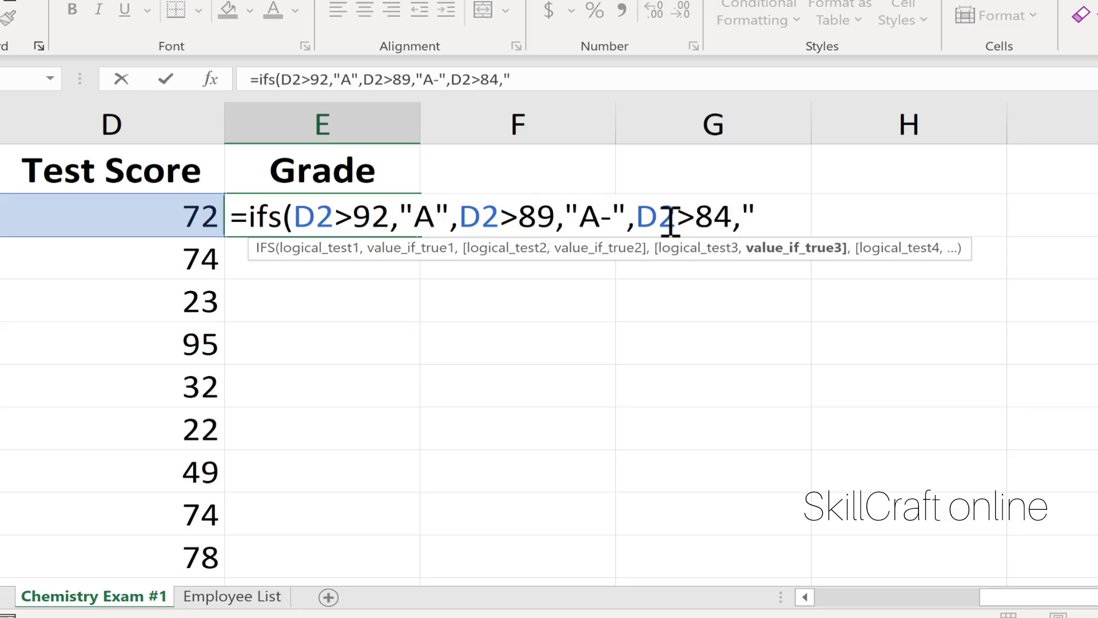
pyautogui.write('B+"')
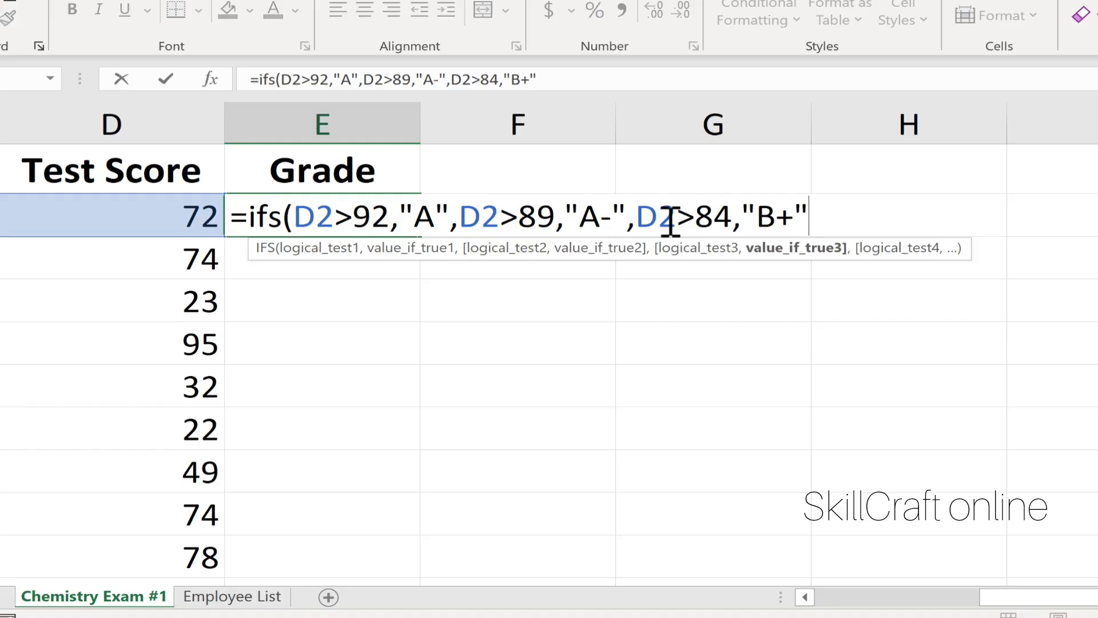
# Add a fourth test to the IFS formula in E2 so that D2>79 returns "B", followed by a comma
pyautogui.write(',')
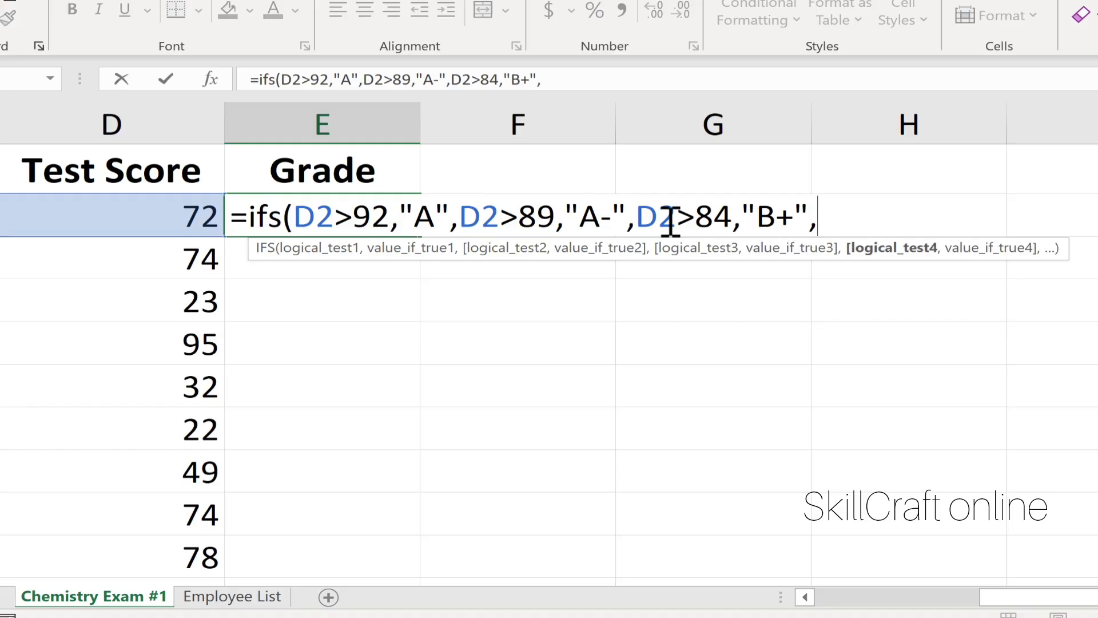
pyautogui.write('D2>7')
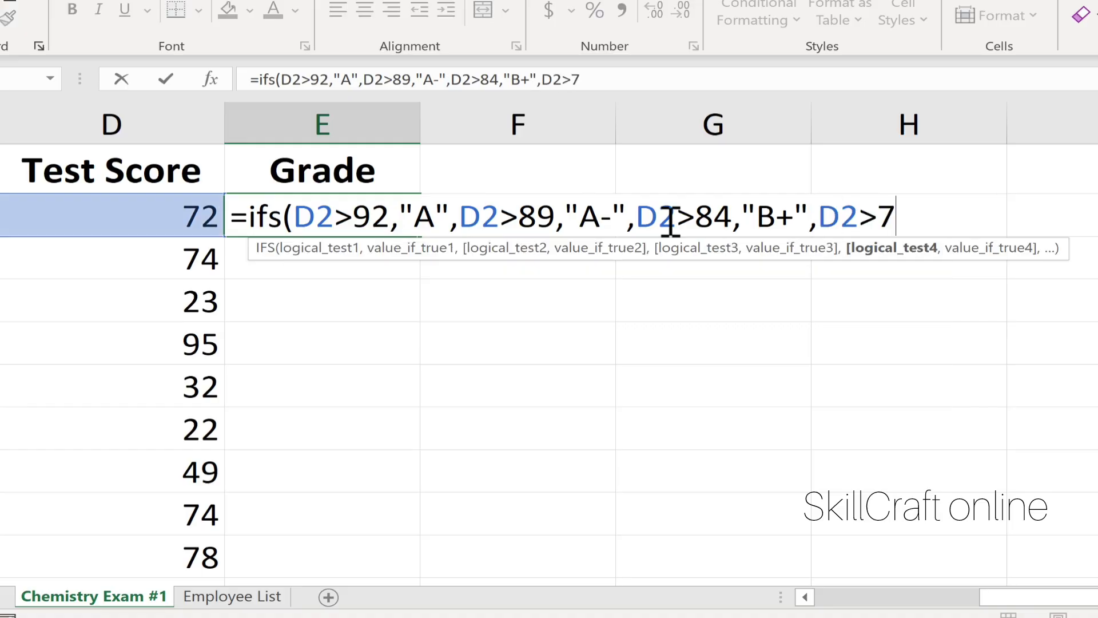
pyautogui.write('9,"')
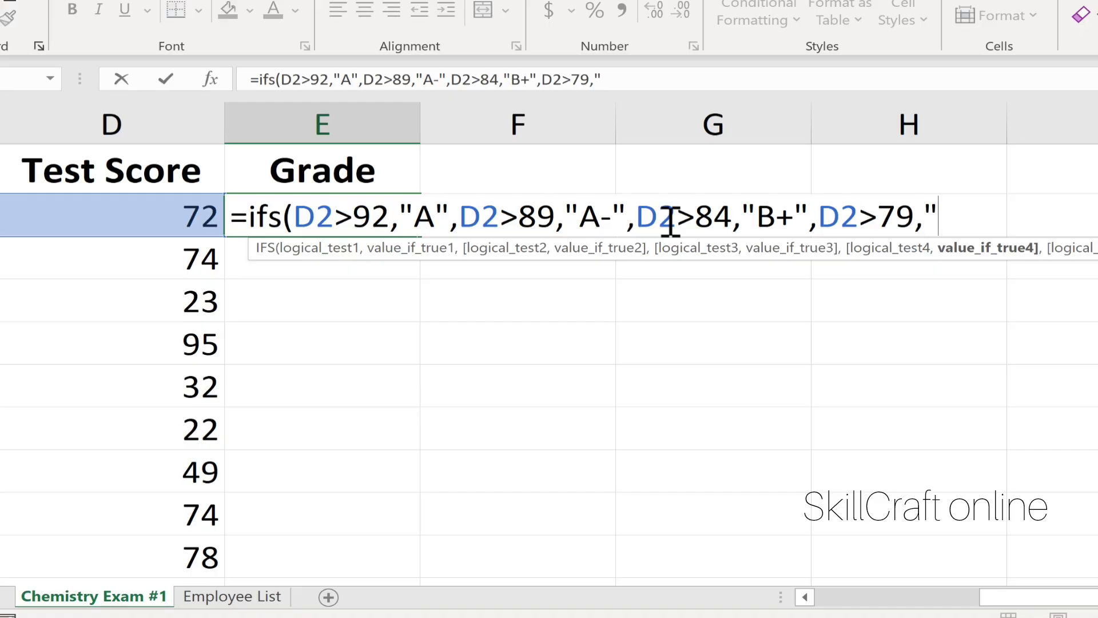
pyautogui.write('B",')
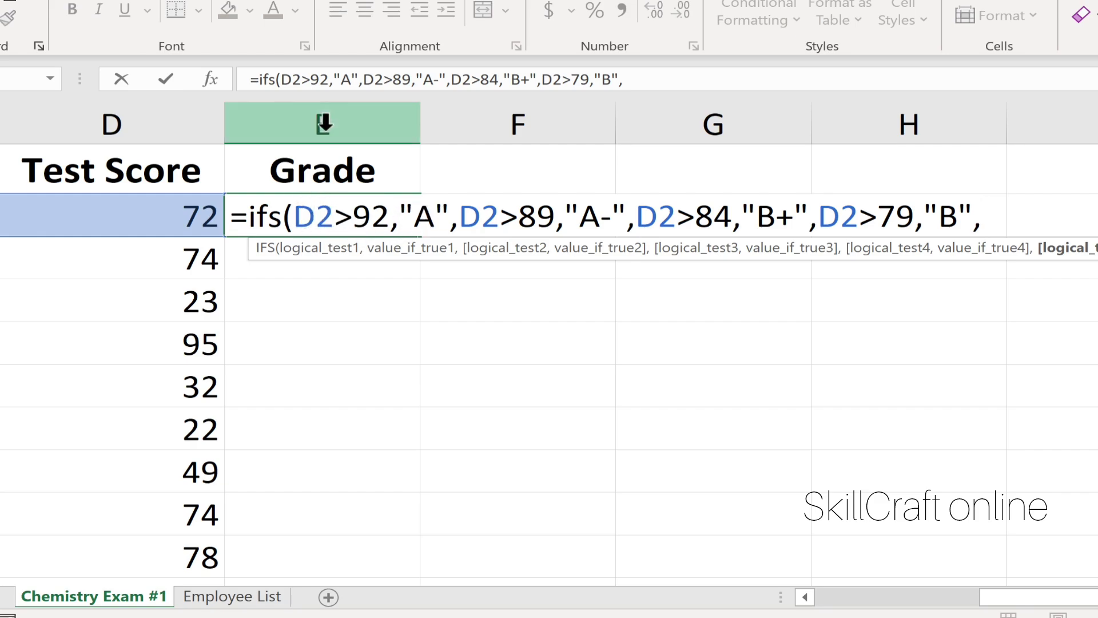
# Review the "A" and "A-" test-and-result pairs within the E2 formula, then return to the formula's end
pyautogui.moveTo(305, 217); pyautogui.dragTo(591, 216)
pyautogui.click(475, 218)
pyautogui.click(519, 216)
pyautogui.moveTo(472, 217); pyautogui.dragTo(630, 223)
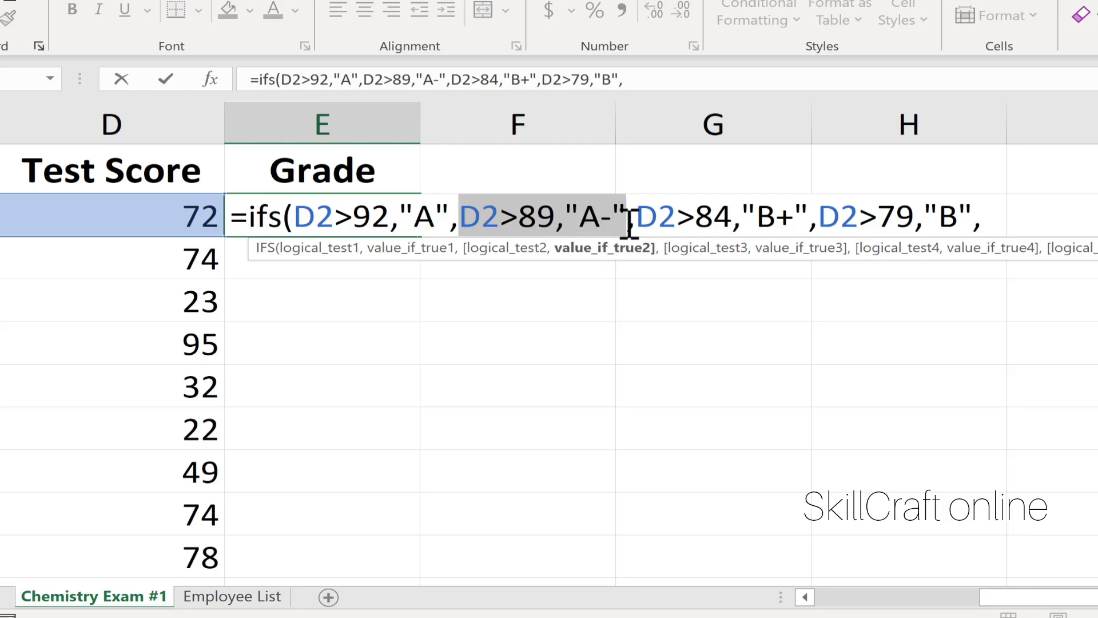
pyautogui.click(1004, 216)
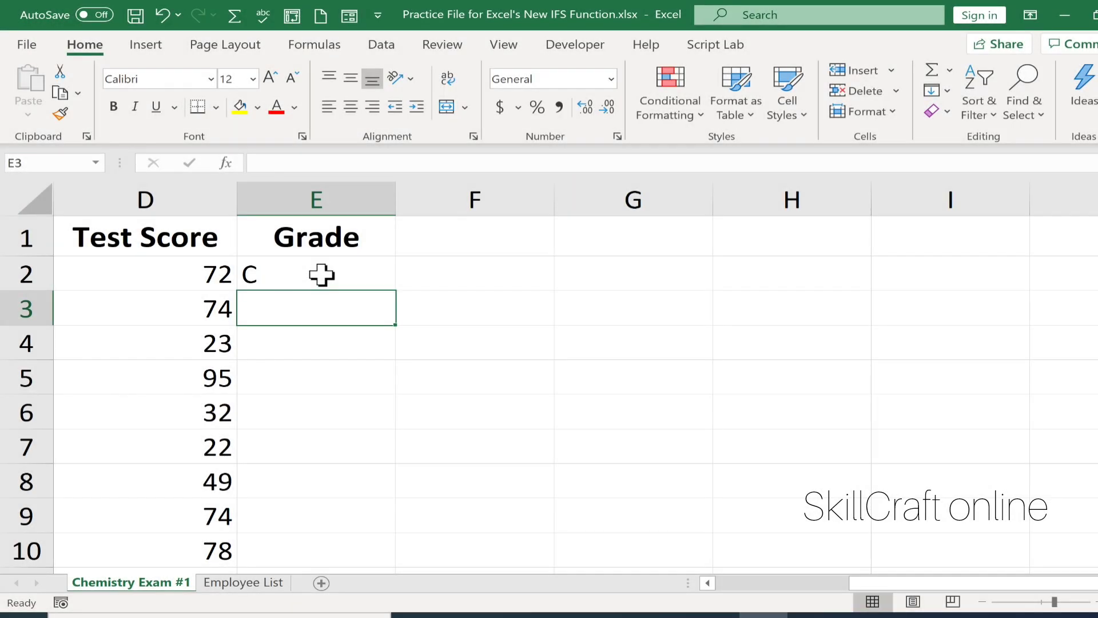
# Reopen the completed IFS formula in E2, check all its tests and closing parenthesis, and confirm it
pyautogui.doubleClick(322, 275)
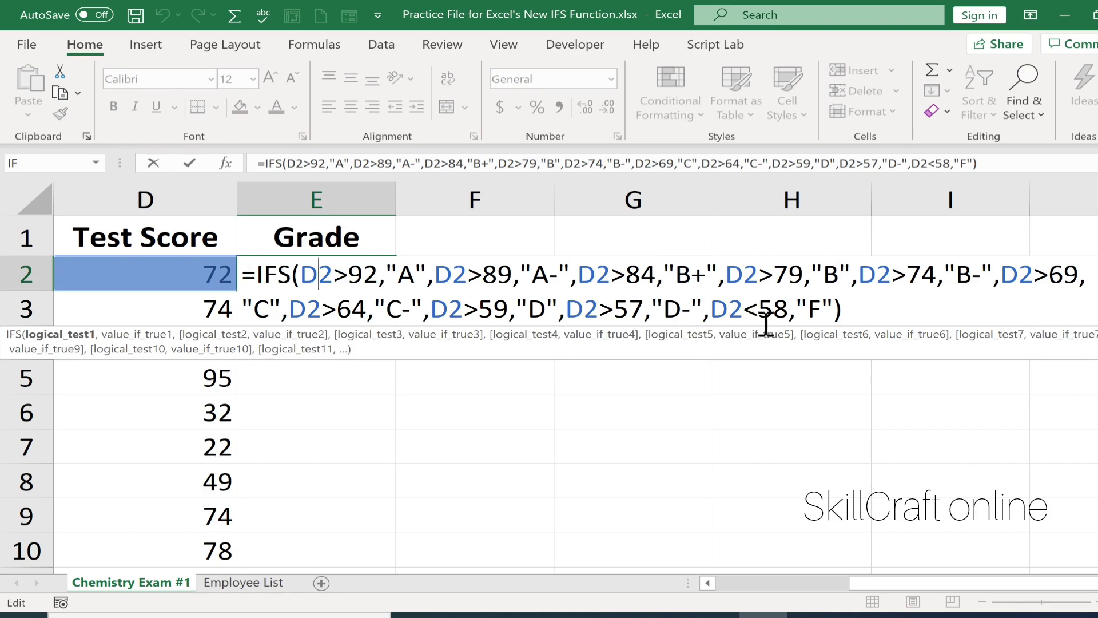
pyautogui.click(841, 309)
pyautogui.click(849, 309)
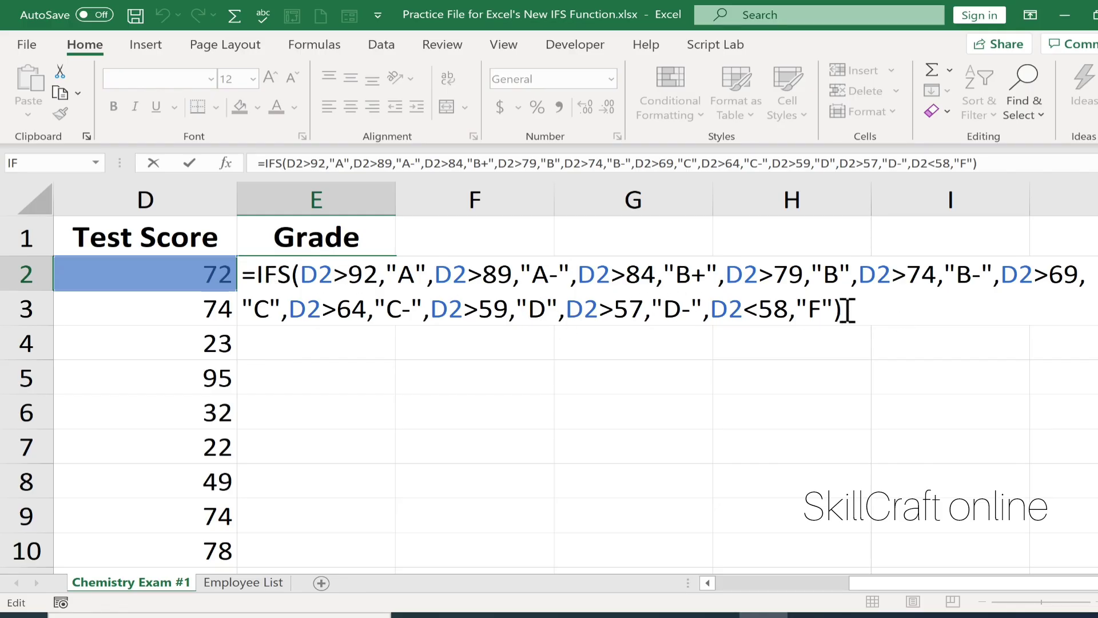
pyautogui.press('Return')
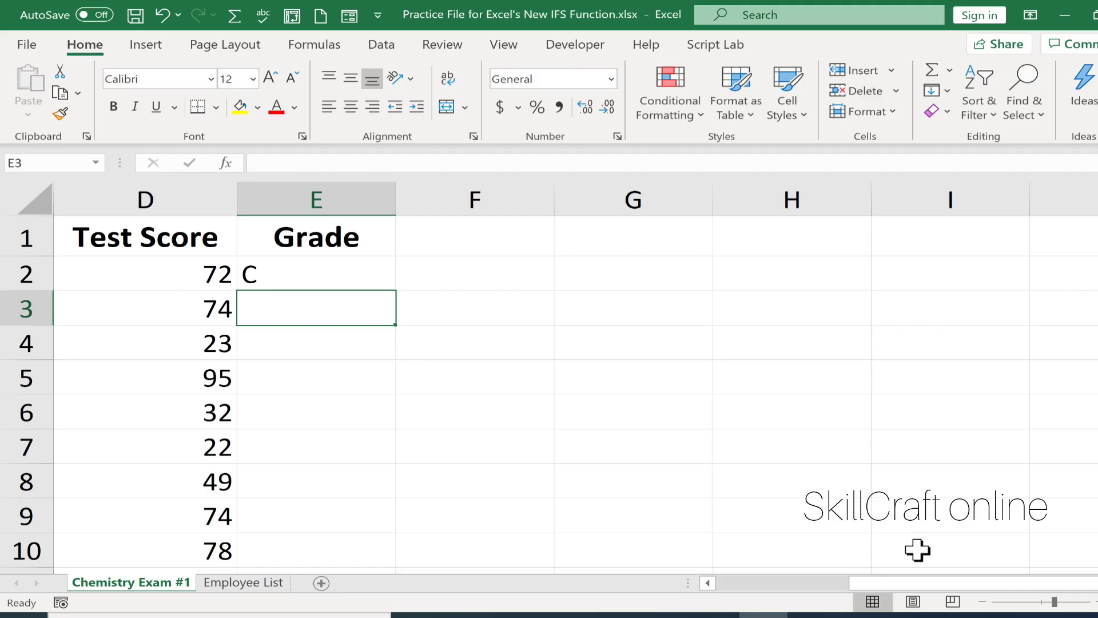
# Auto-fill the IFS grade formula from E2 down the Grade column to the last student and review the letter grades
pyautogui.moveTo(959, 596); pyautogui.dragTo(780, 595)
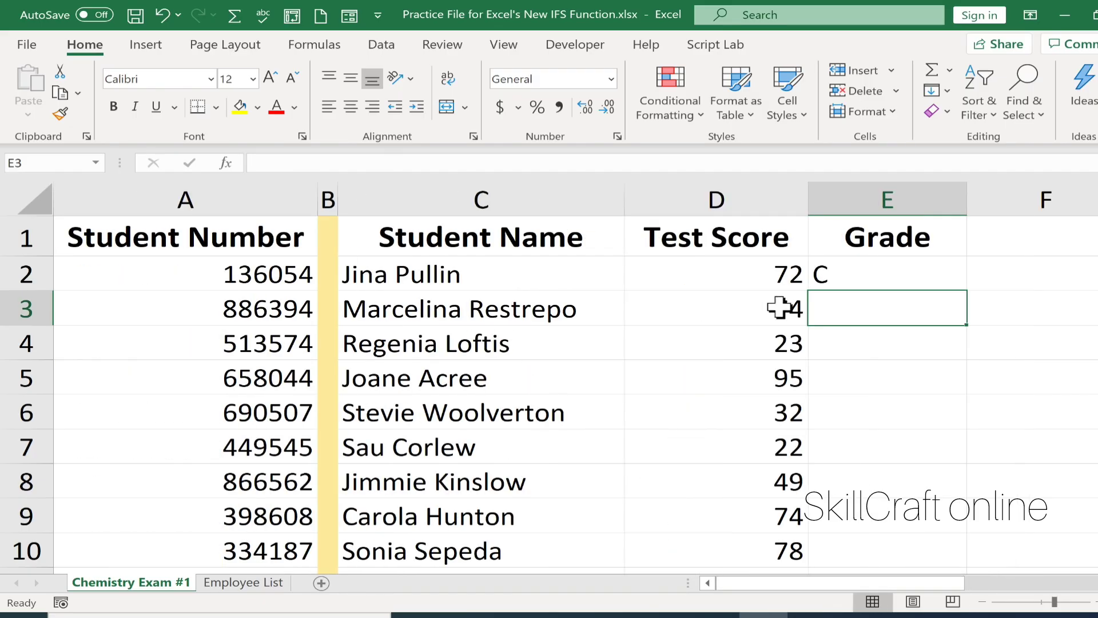
pyautogui.click(833, 280)
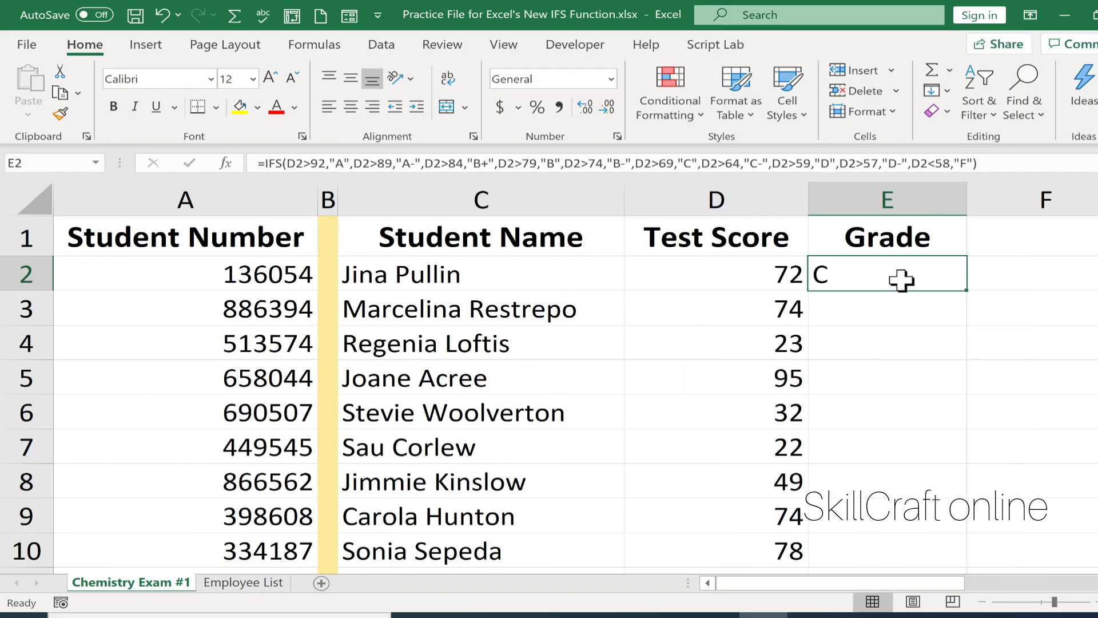
pyautogui.doubleClick(969, 290)
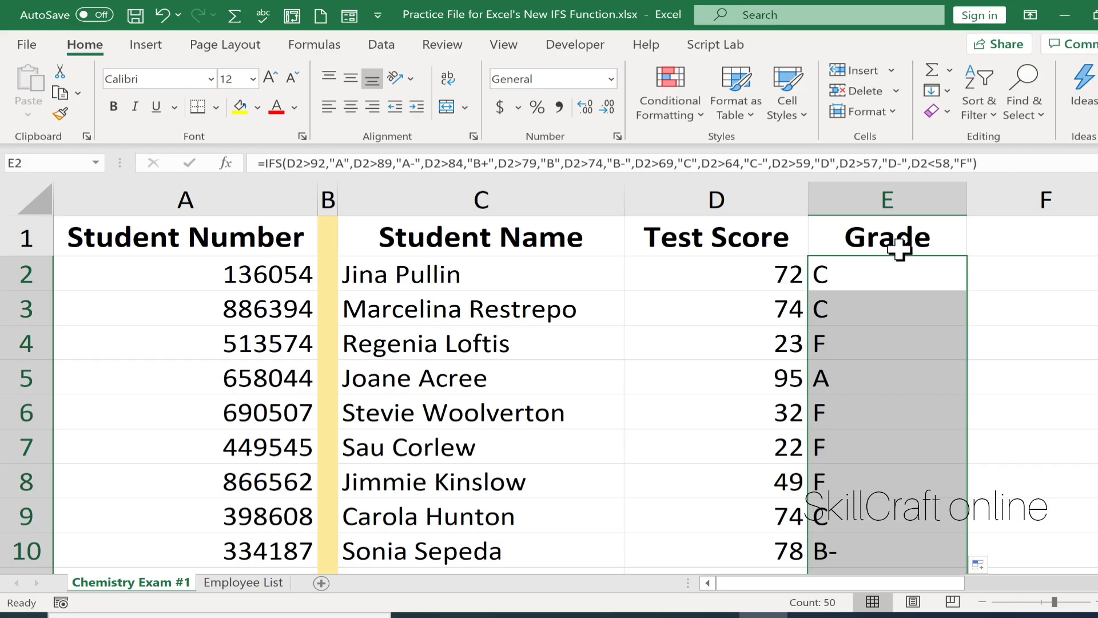
pyautogui.scroll(-3, 900, 384)
pyautogui.scroll(-10, 900, 388)
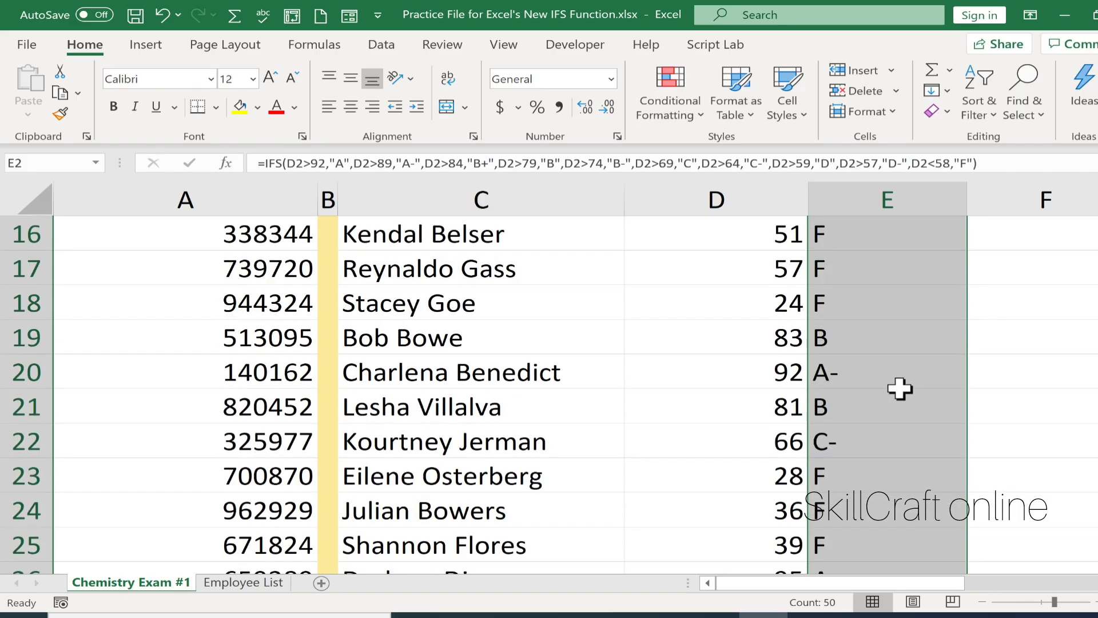
# Add a new student below the last row of the list by entering a student number in A52 and a full name in C52
pyautogui.scroll(-2, 900, 393)
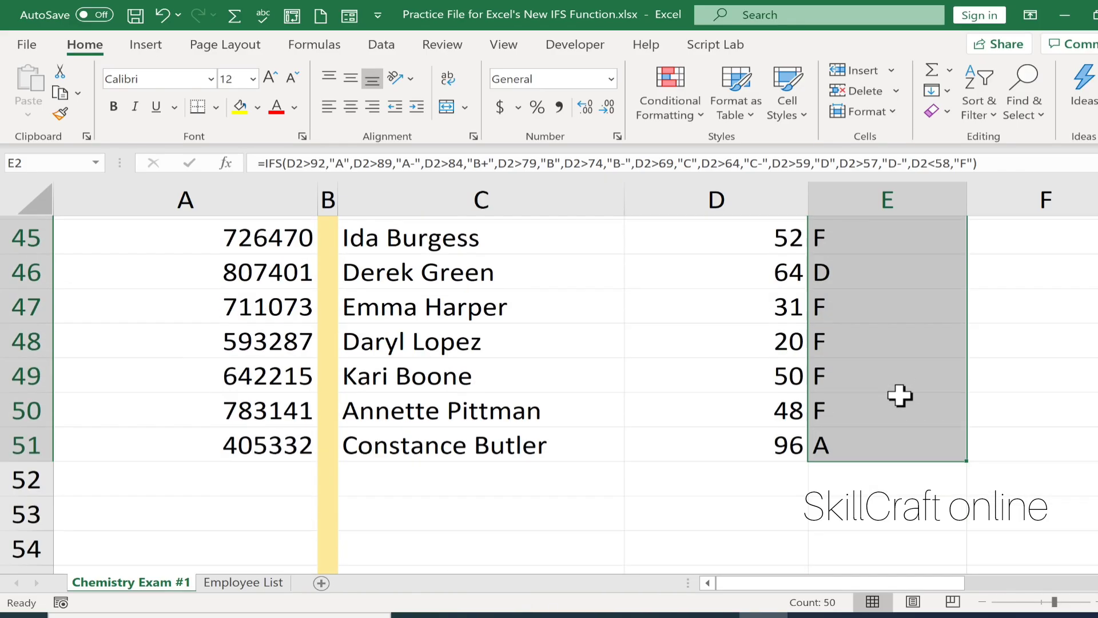
pyautogui.click(829, 441)
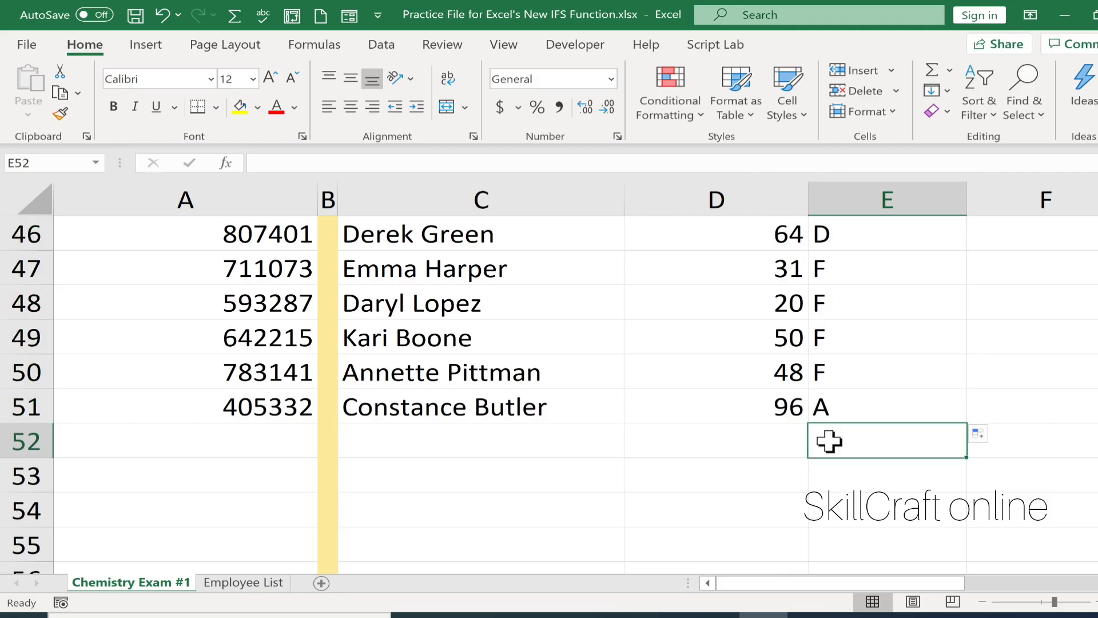
pyautogui.click(278, 439)
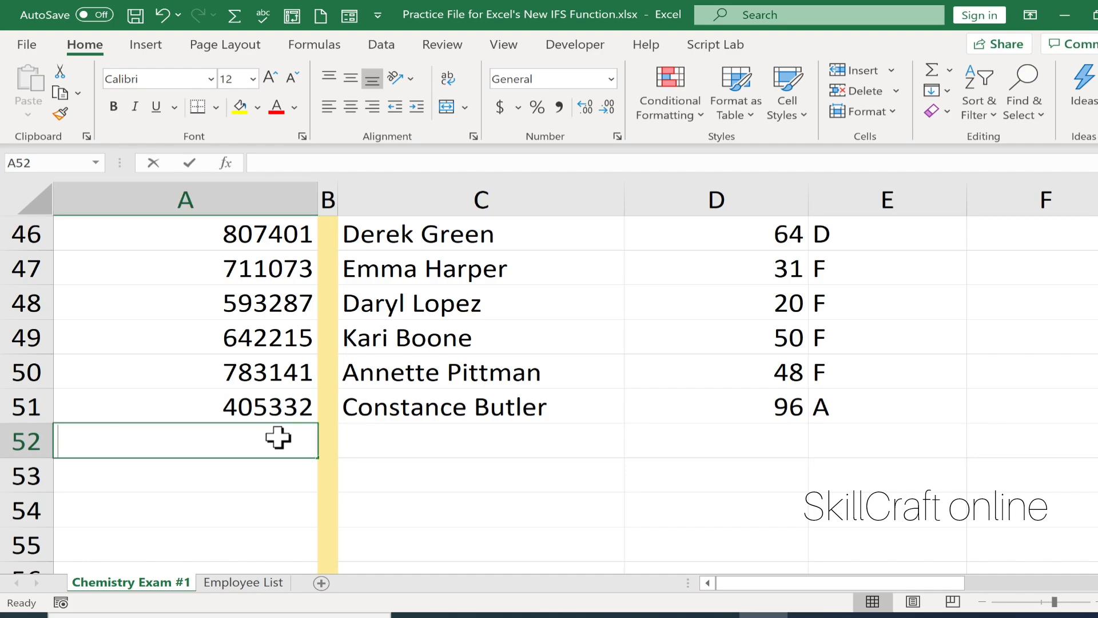
pyautogui.write('756473')
pyautogui.press('Tab')
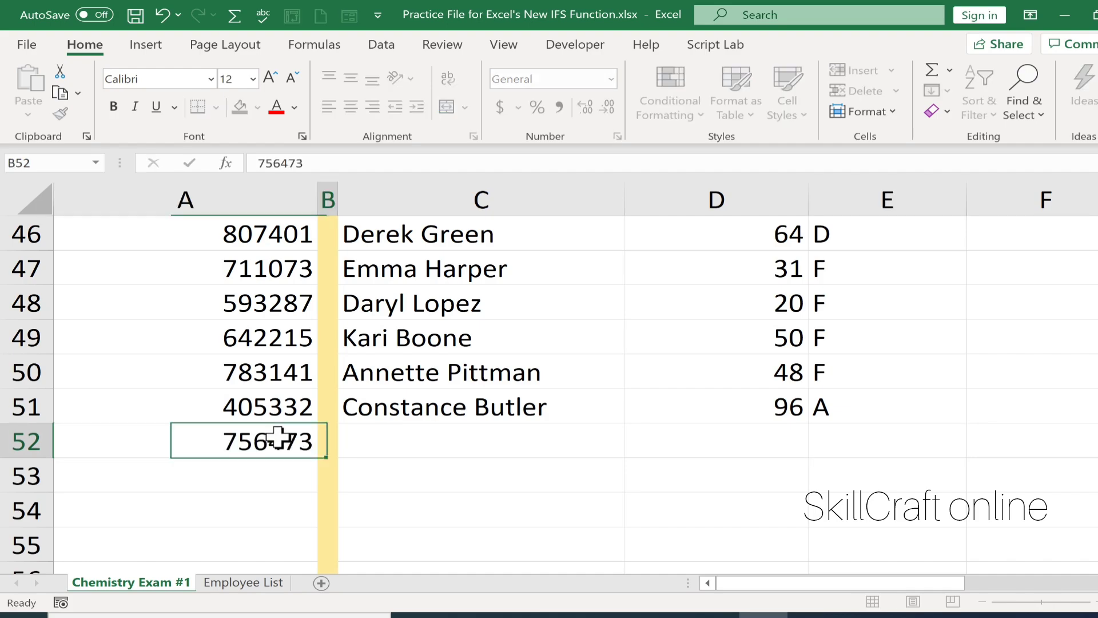
pyautogui.press('Tab')
pyautogui.write('John Wight')
pyautogui.press('Tab')
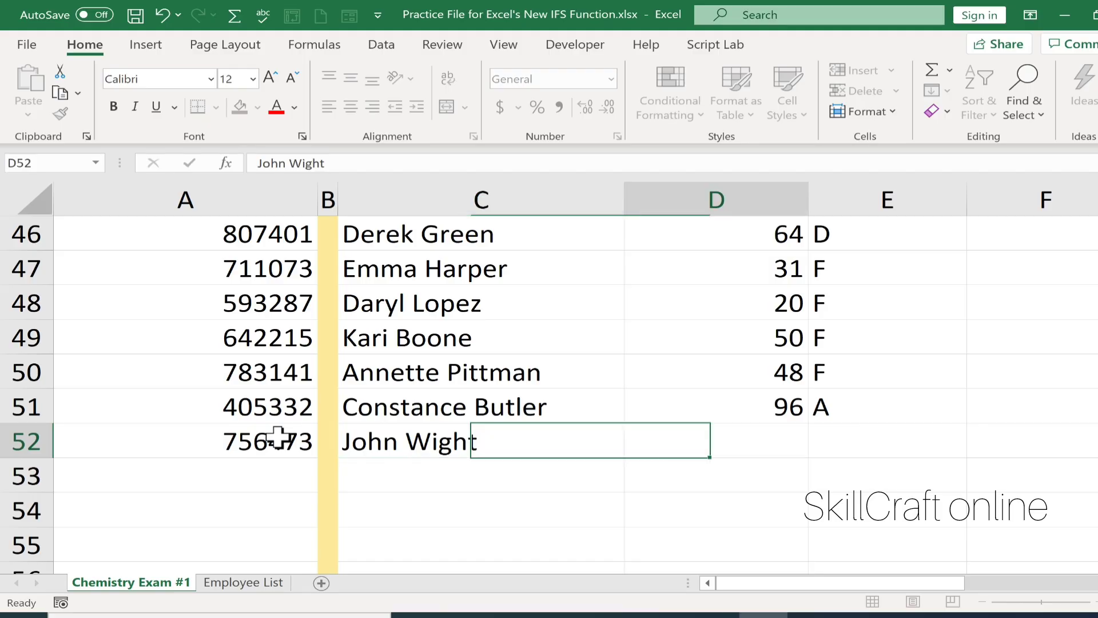
# Extend the IFS grade formula from E51 into E52 and enter N/A as the new student's test score in D52
pyautogui.click(961, 421)
pyautogui.doubleClick(967, 424)
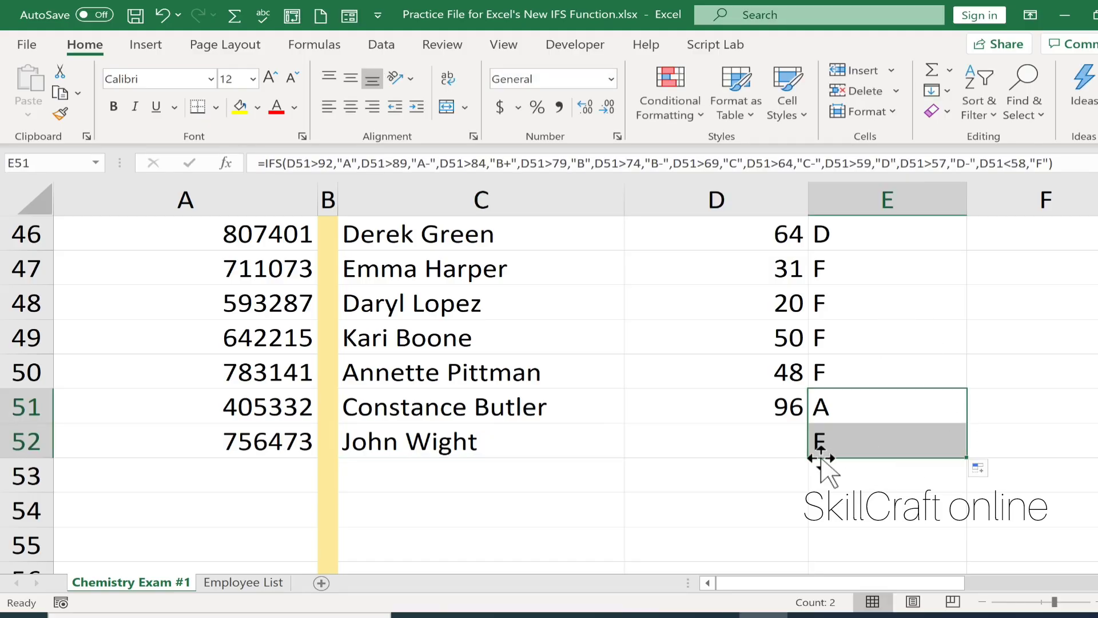
pyautogui.click(765, 441)
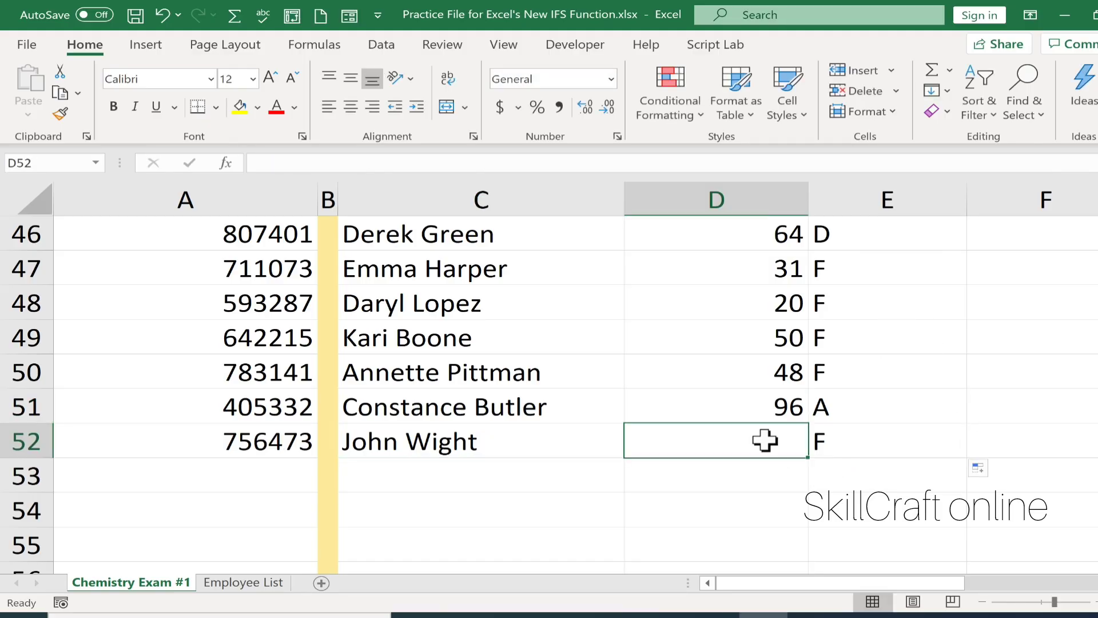
pyautogui.write('N')
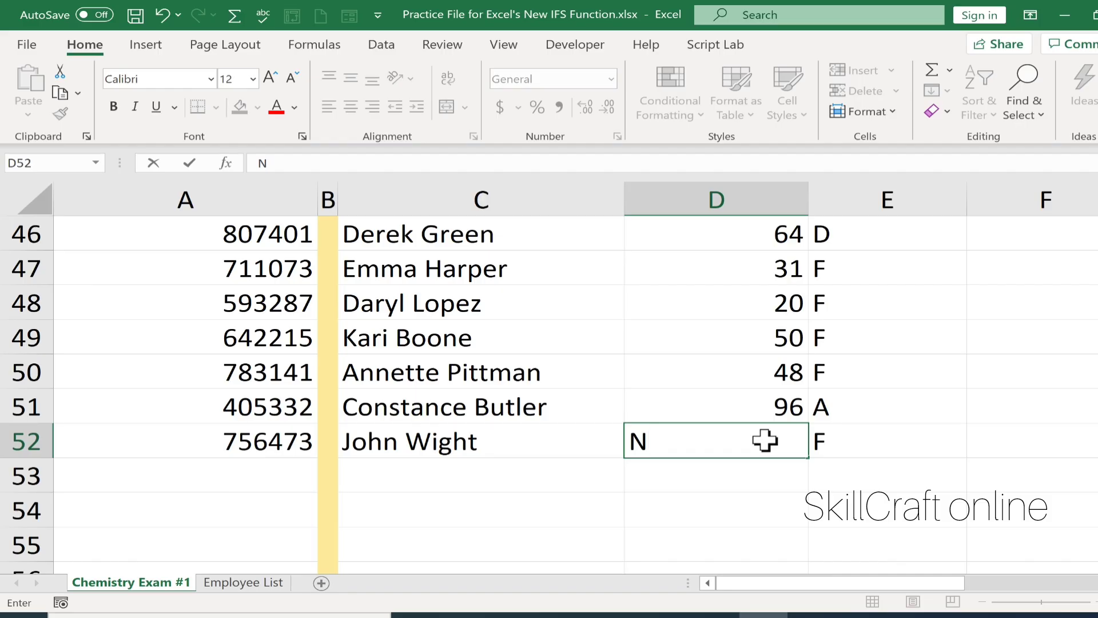
pyautogui.write('?')
pyautogui.press('BackSpace')
pyautogui.write('/A')
pyautogui.press('Return')
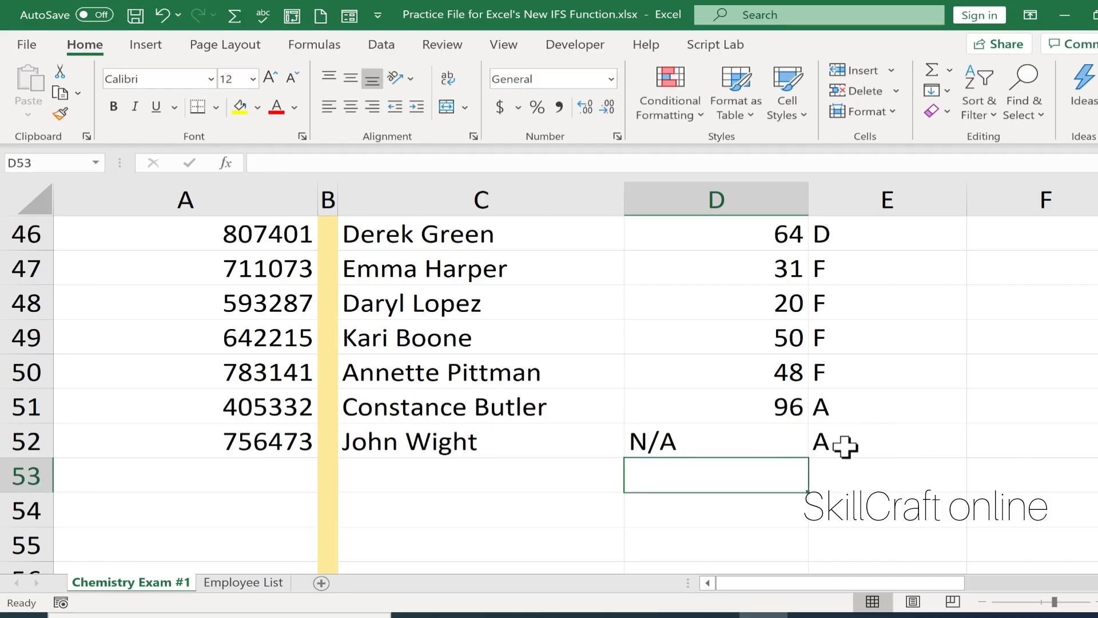
# Inspect the IFS formula in E52 to see how it handles the non-numeric score
pyautogui.click(827, 444)
pyautogui.doubleClick(890, 445)
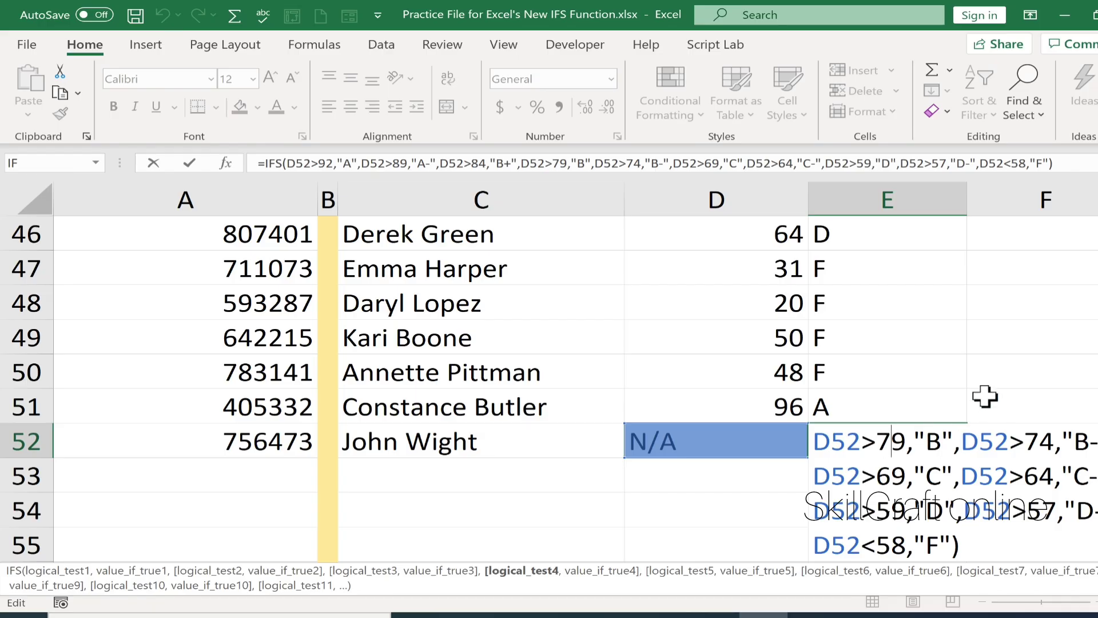
pyautogui.click(672, 513)
# Add TRUE as a final catch-all test, followed by a comma, before the closing parenthesis of the IFS formula in E2
pyautogui.scroll(15, 858, 462)
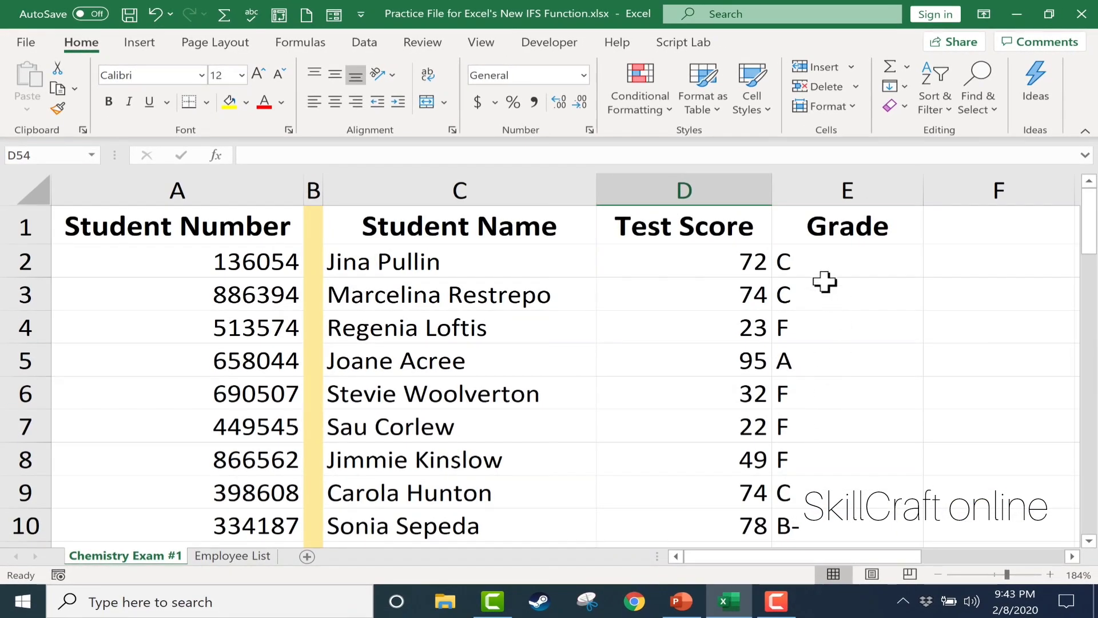
pyautogui.doubleClick(824, 268)
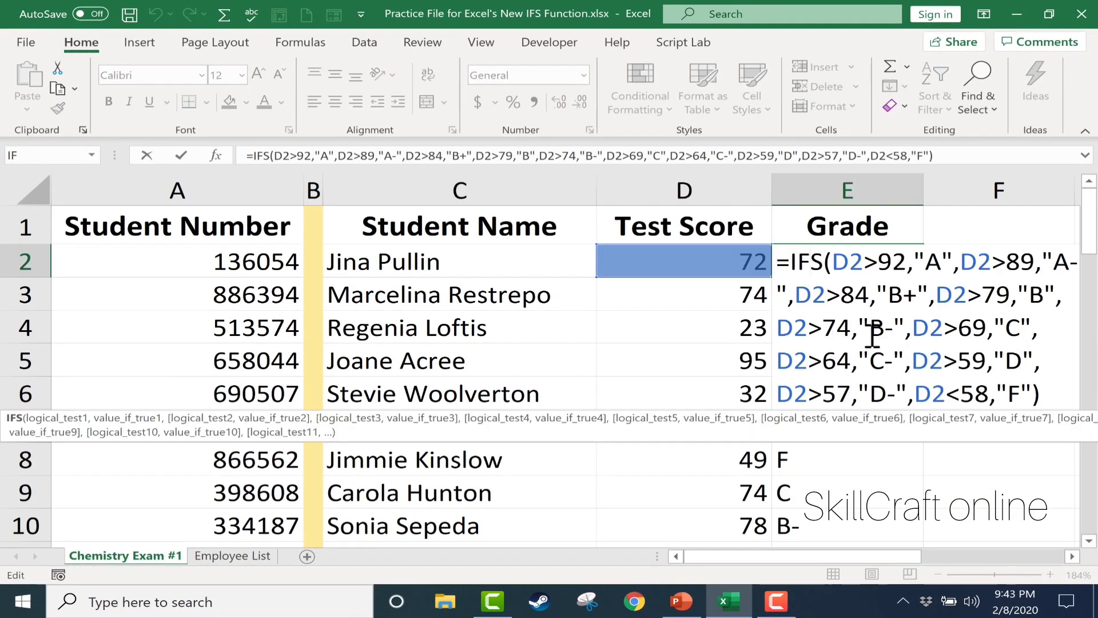
pyautogui.click(1032, 394)
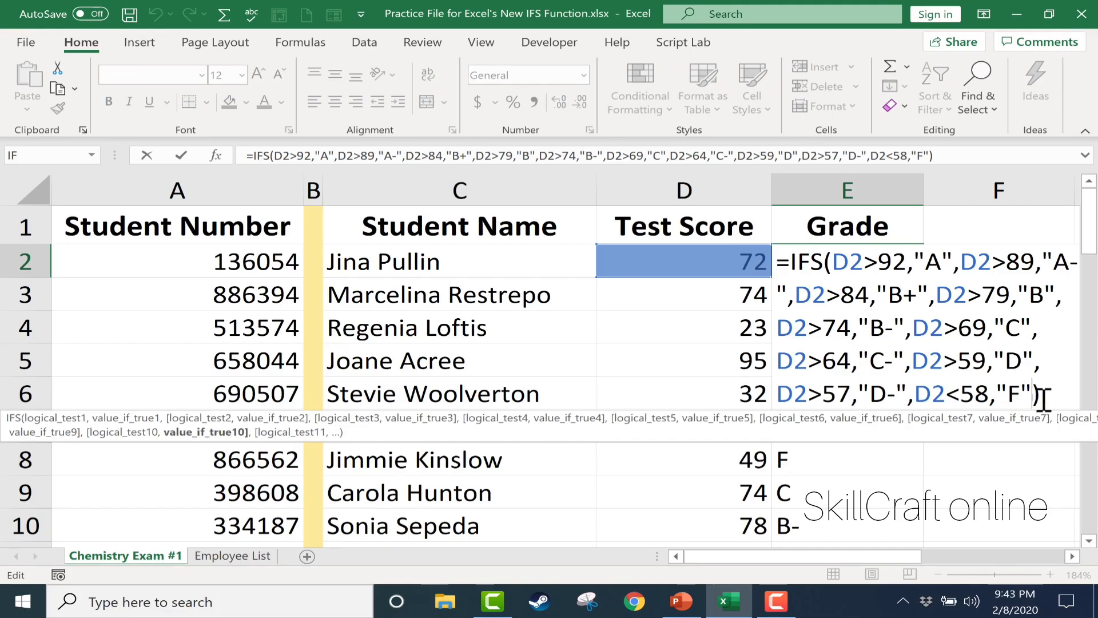
pyautogui.moveTo(874, 551); pyautogui.dragTo(920, 542)
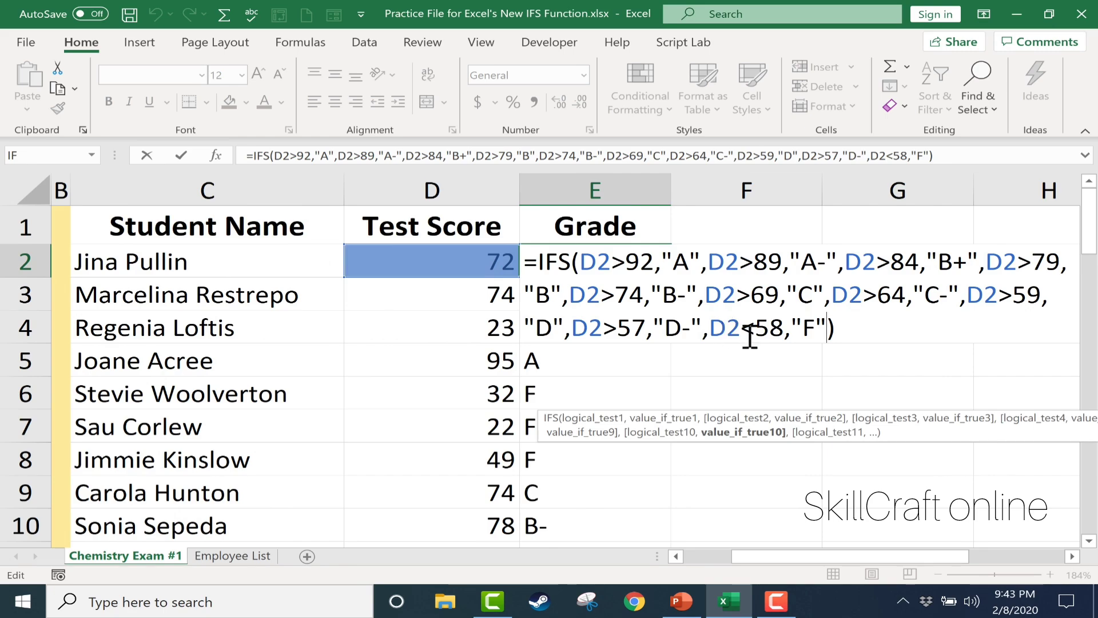
pyautogui.click(836, 330)
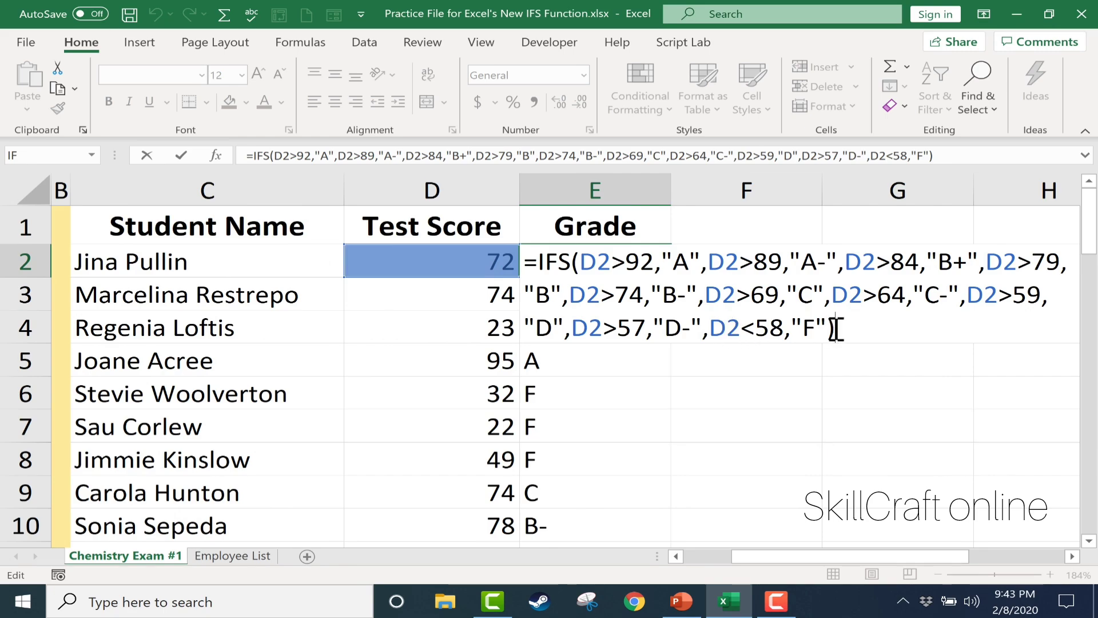
pyautogui.press('Left')
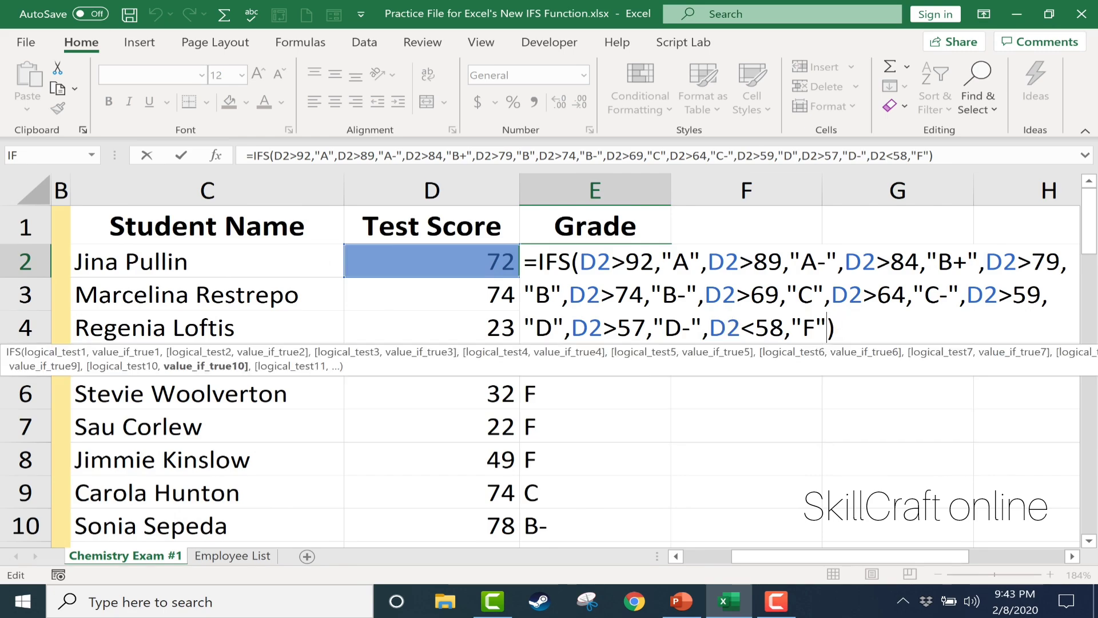
pyautogui.write(',TR')
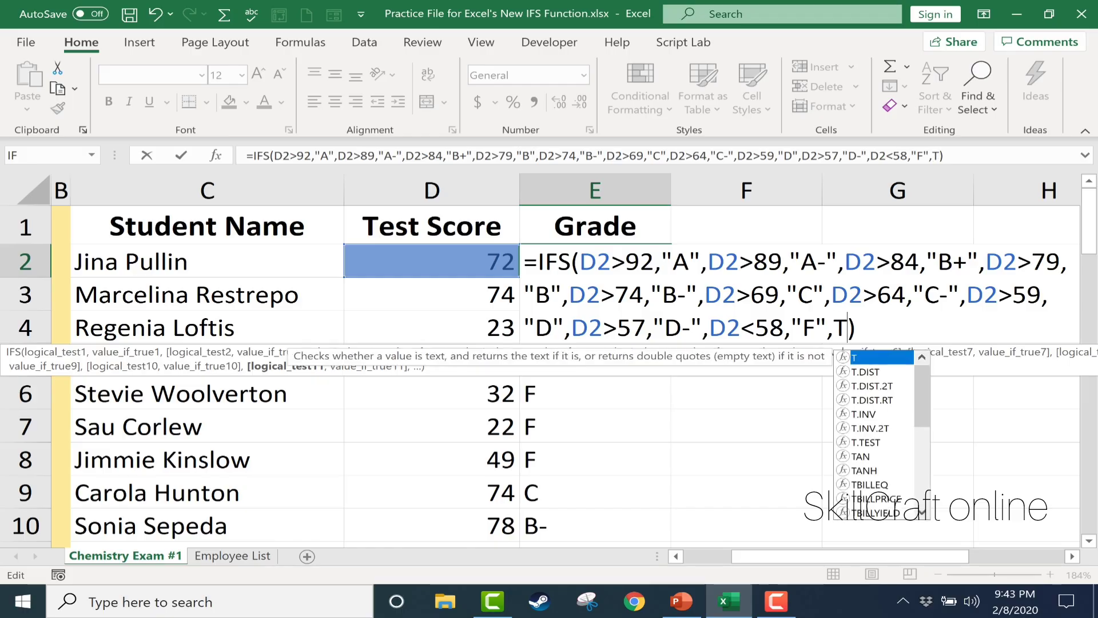
pyautogui.write('UE,')
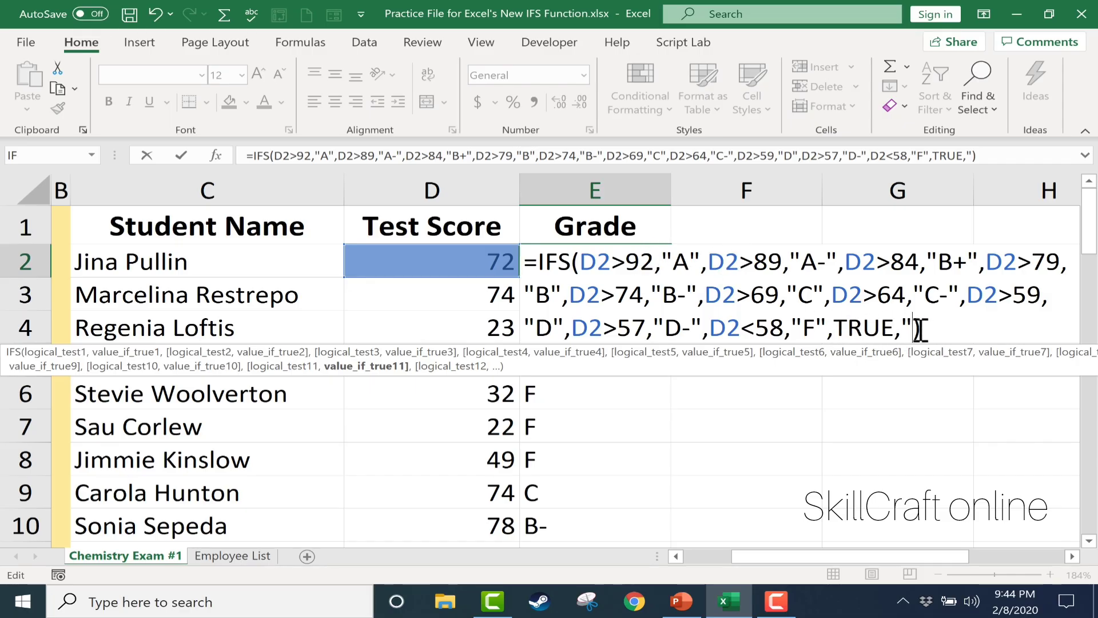
# Enter "Test not taken" as the result for the TRUE test in E2 and confirm the formula
pyautogui.write('TES')
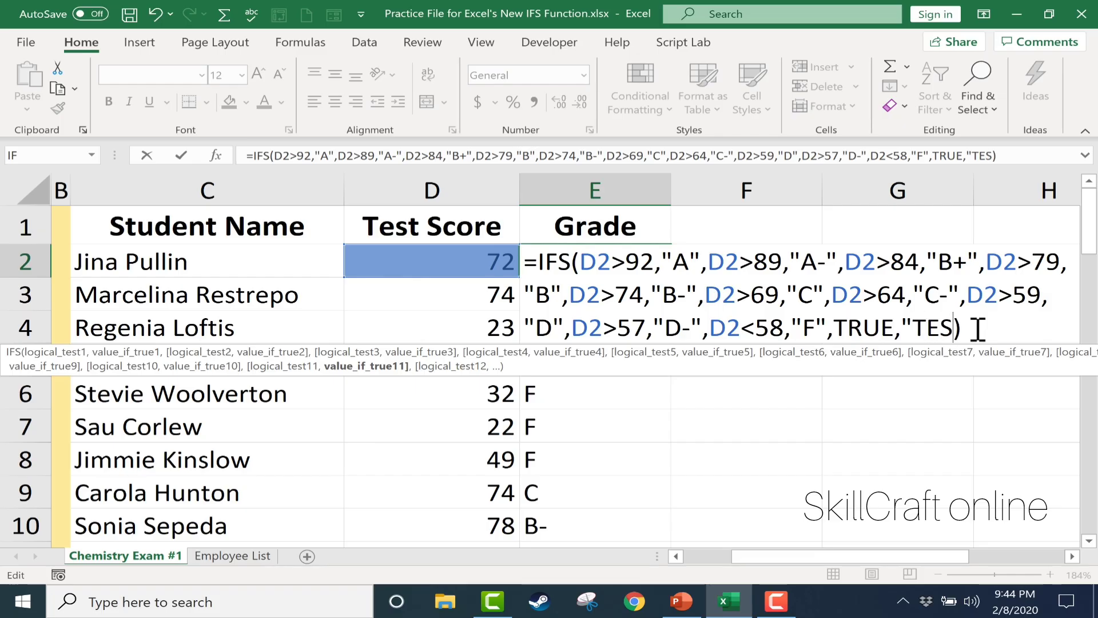
pyautogui.press('BackSpace')
pyautogui.press('BackSpace')
pyautogui.write('est not taken')
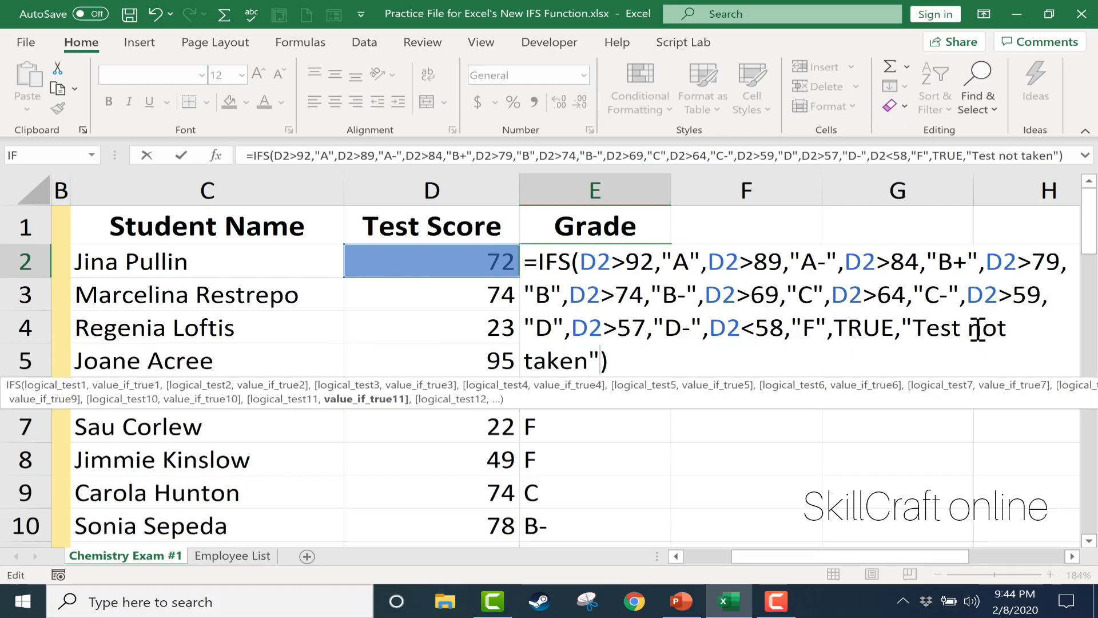
pyautogui.press('Return')
# Auto-fill the updated IFS formula from E2 down the Grade column and inspect the copy in E52
pyautogui.click(633, 268)
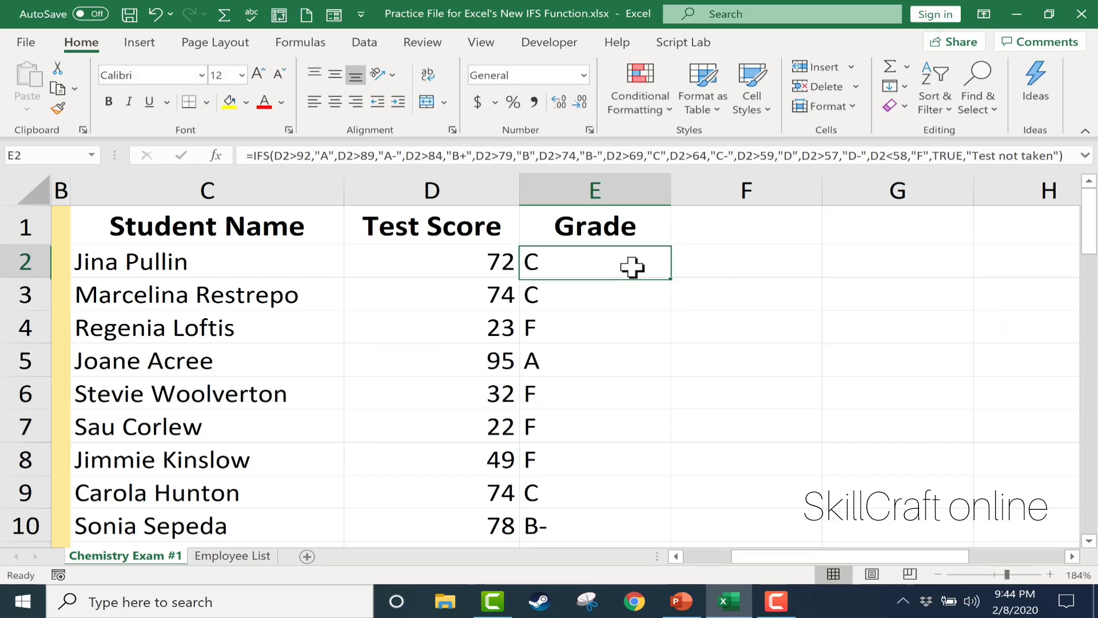
pyautogui.doubleClick(673, 276)
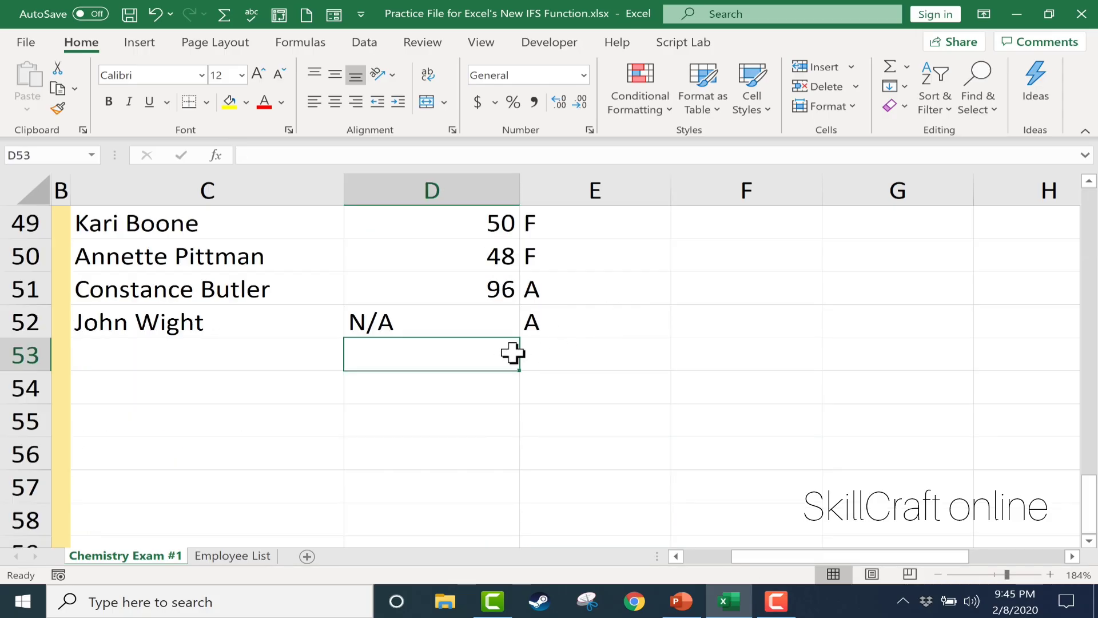
pyautogui.doubleClick(624, 328)
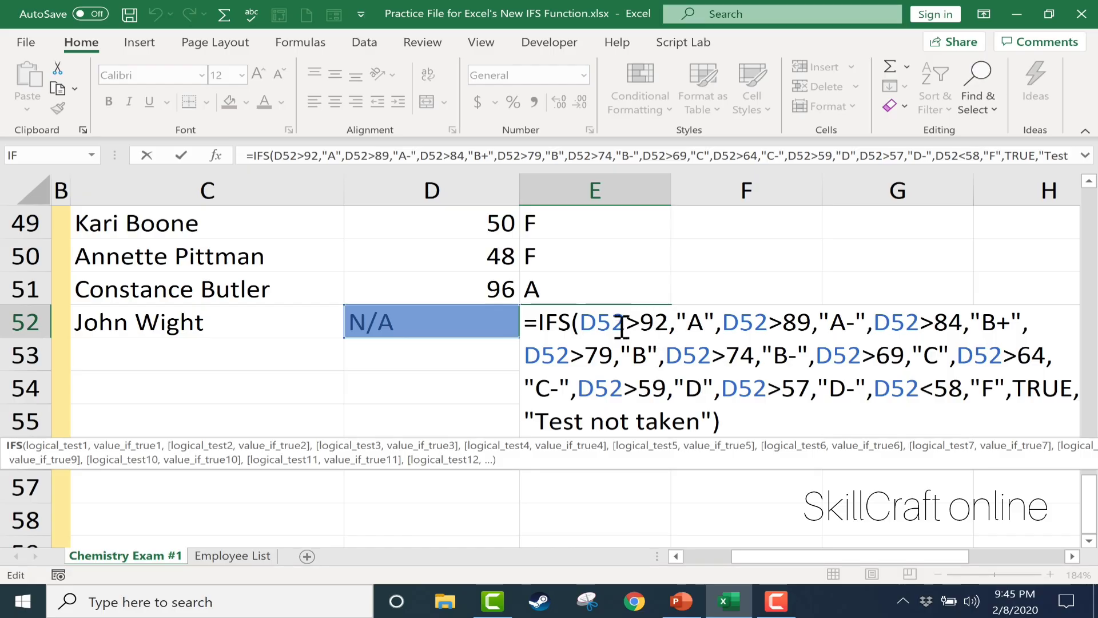
pyautogui.click(492, 394)
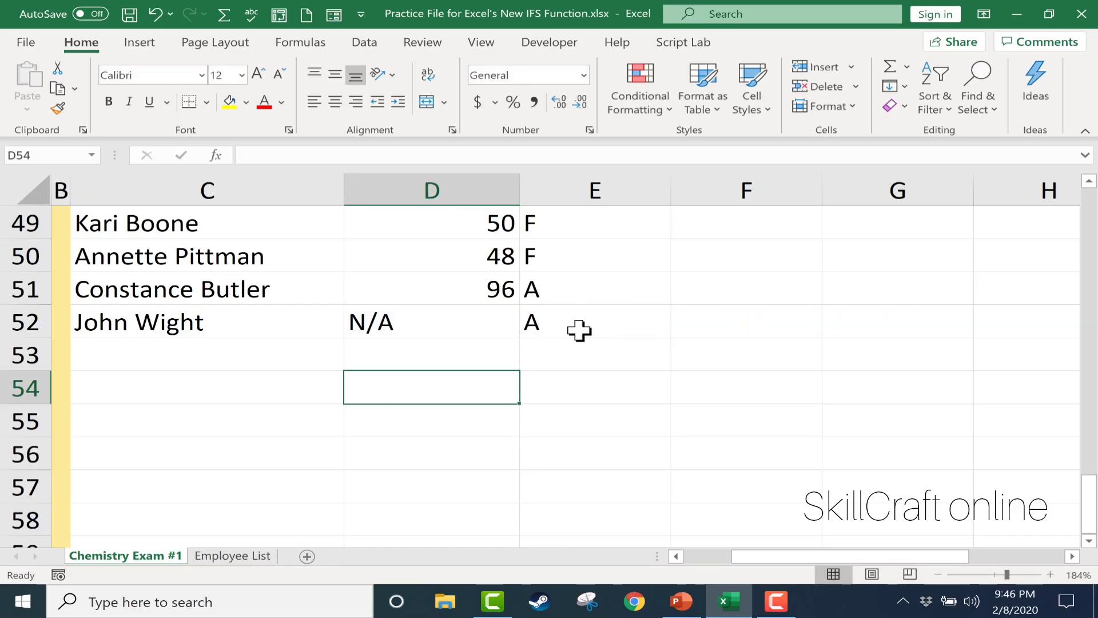
# Clear the N/A test score from D52
pyautogui.press('Up')
pyautogui.press('Up')
pyautogui.press('Delete')
pyautogui.press('Return')
# Examine the TRUE, "Test not taken" pair at the end of the IFS formula in E52 and leave the formula unchanged
pyautogui.doubleClick(558, 321)
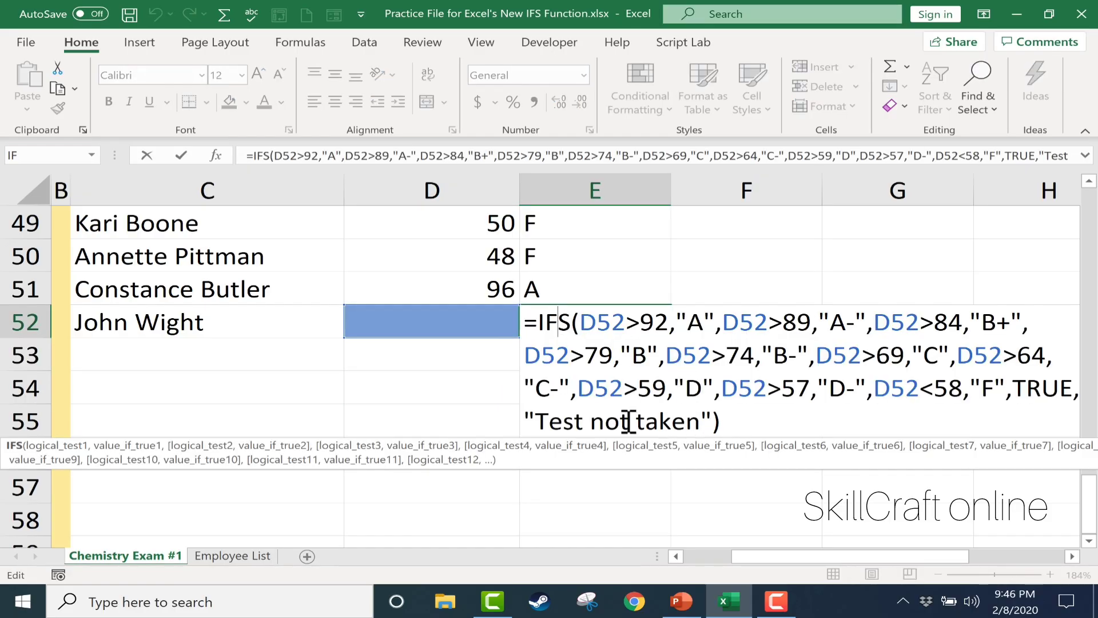
pyautogui.click(714, 422)
pyautogui.moveTo(1018, 388); pyautogui.dragTo(1049, 415)
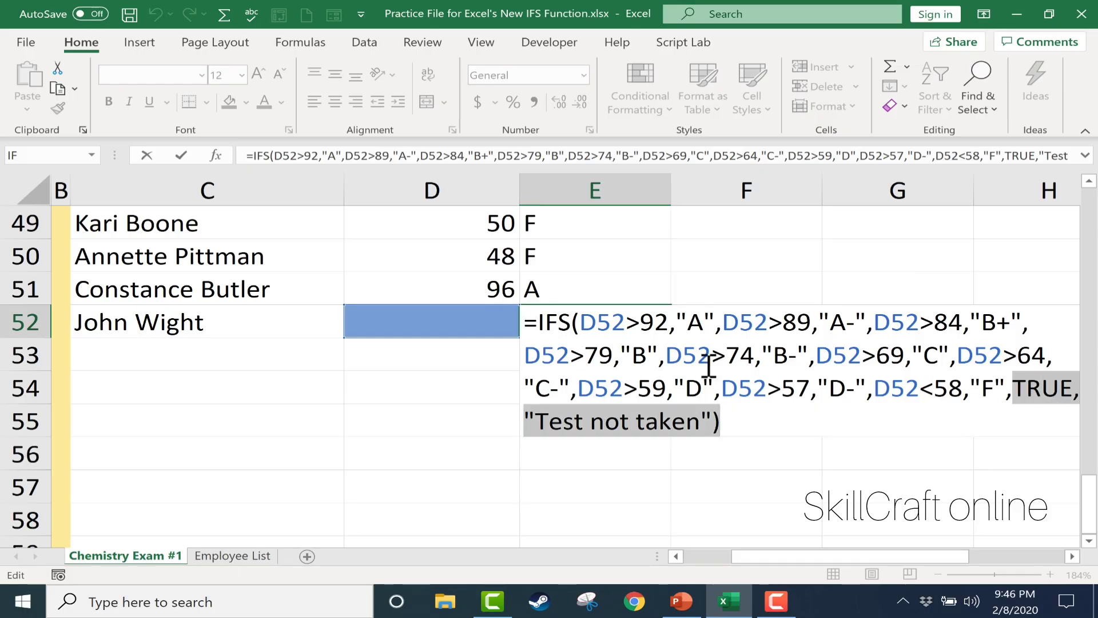
pyautogui.click(266, 435)
pyautogui.press('Escape')
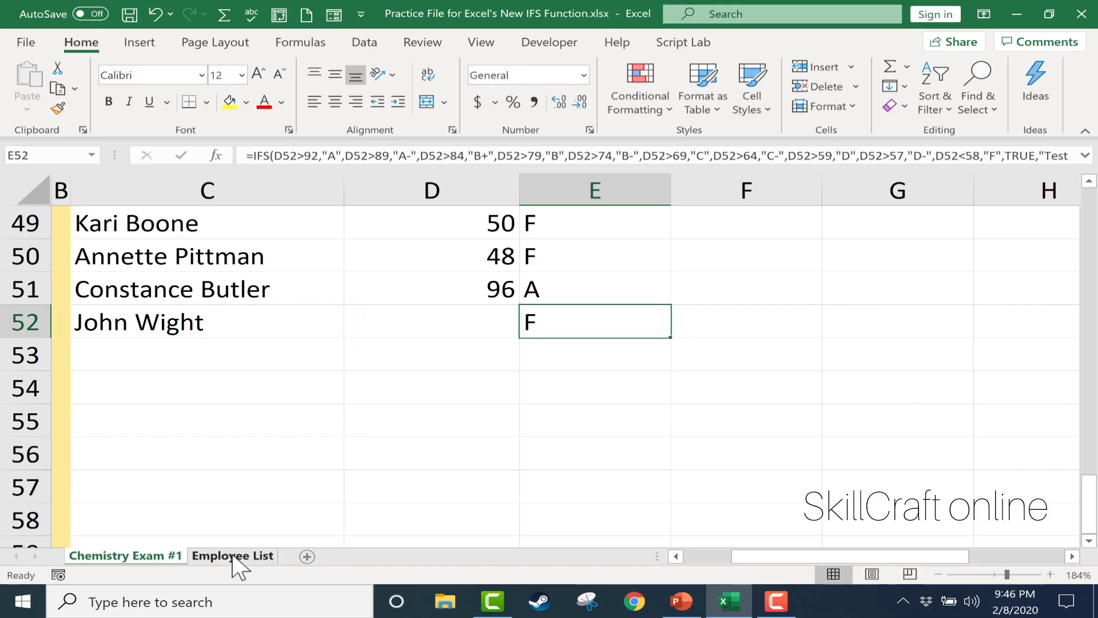
# Switch to the Employee List sheet and look through its employee, department and supervisor columns
pyautogui.click(233, 555)
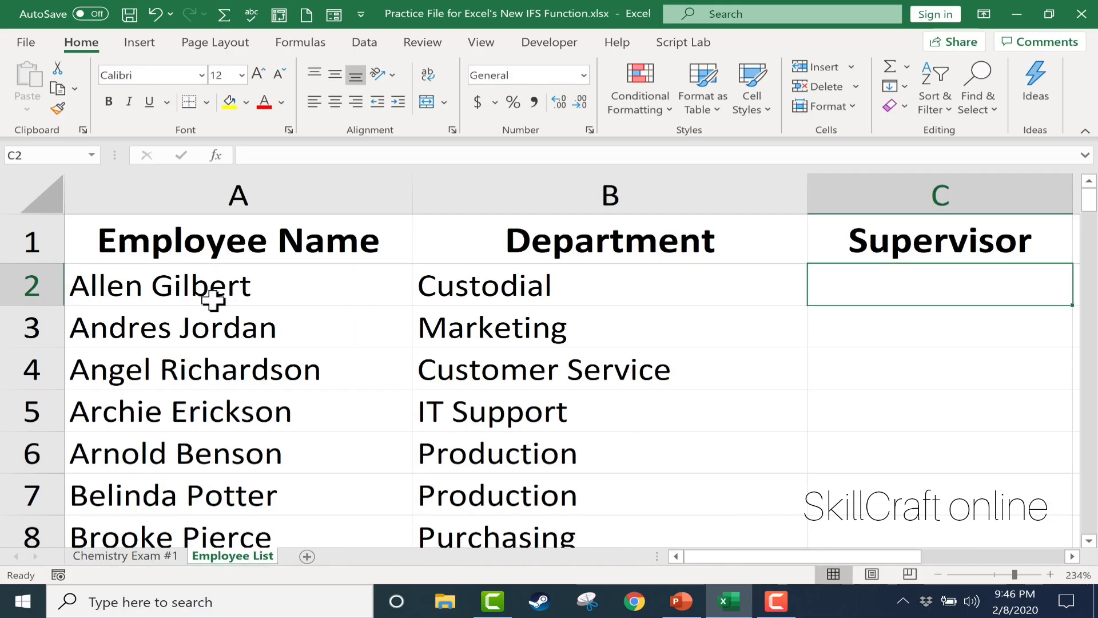
pyautogui.scroll(-5, 215, 306)
pyautogui.scroll(5, 221, 312)
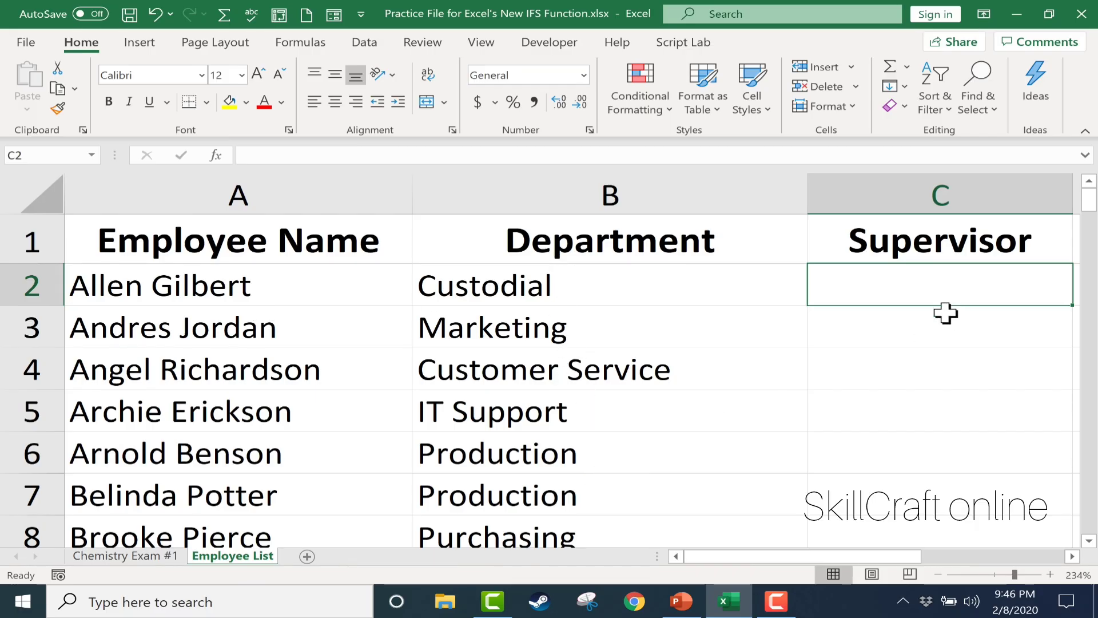
# Start an IFS formula in C2 of the Supervisor column, with a first test that begins B2=
pyautogui.moveTo(881, 556); pyautogui.dragTo(876, 527)
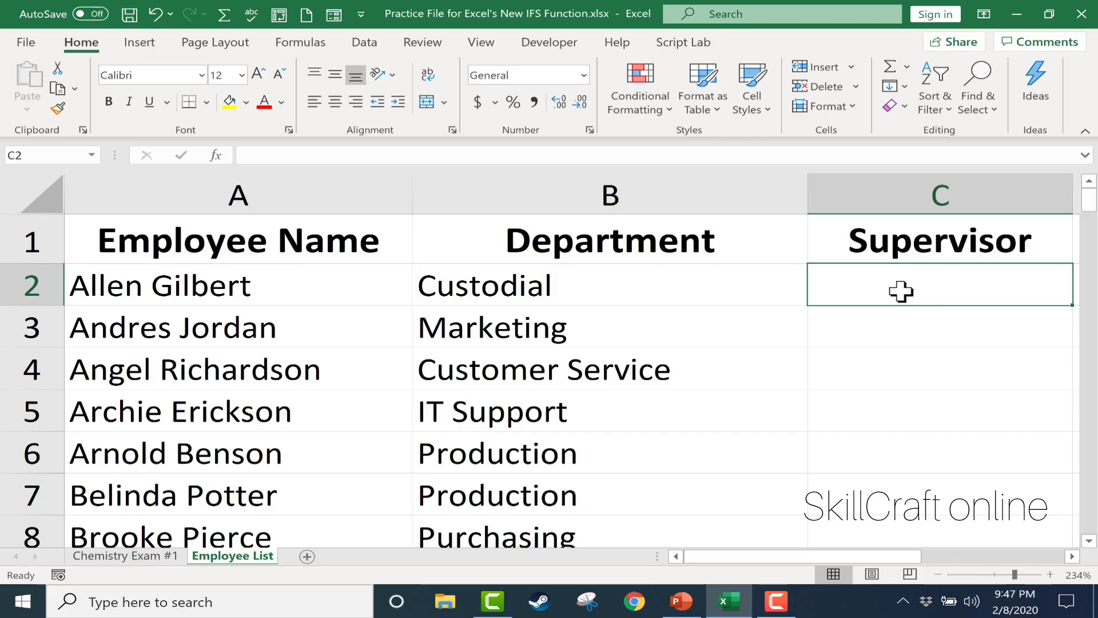
pyautogui.moveTo(875, 556); pyautogui.dragTo(907, 557)
pyautogui.write('=')
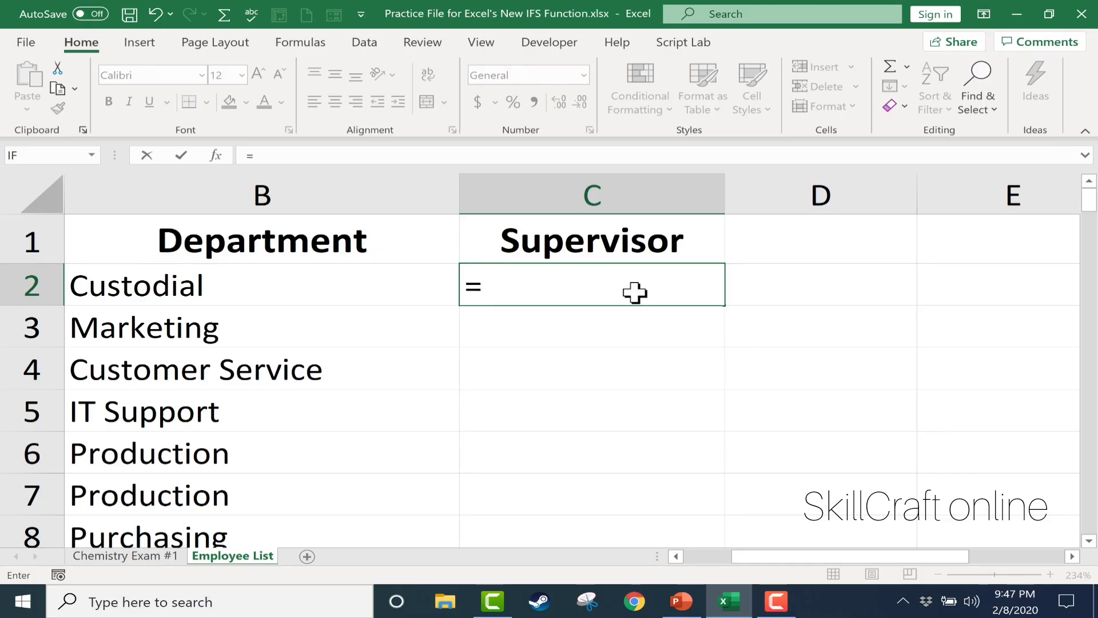
pyautogui.write('ifs(')
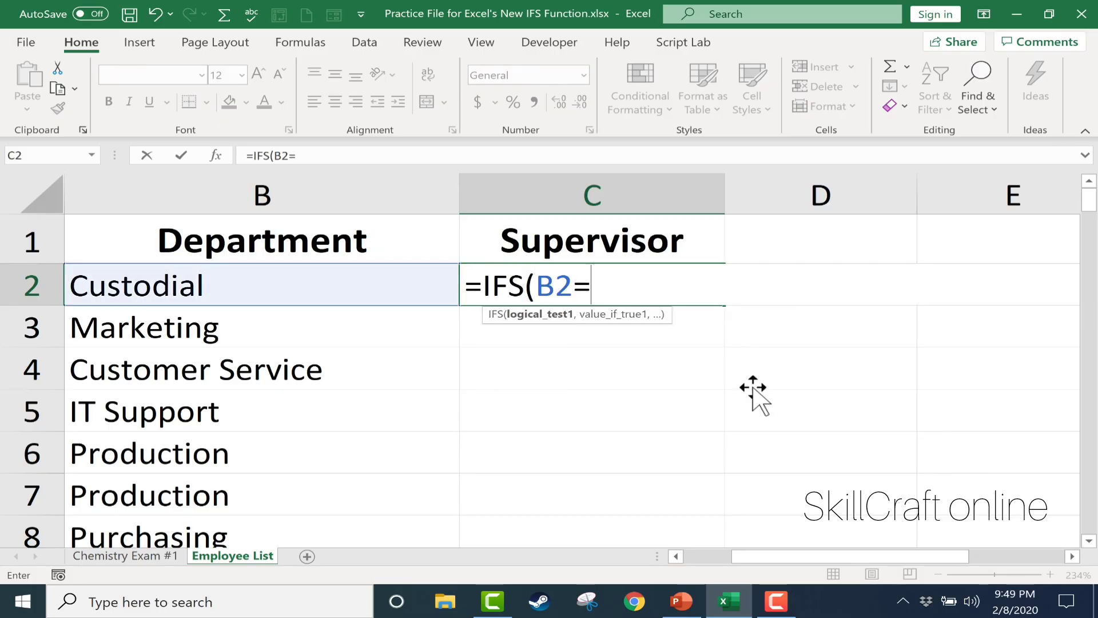
pyautogui.write('Cus')
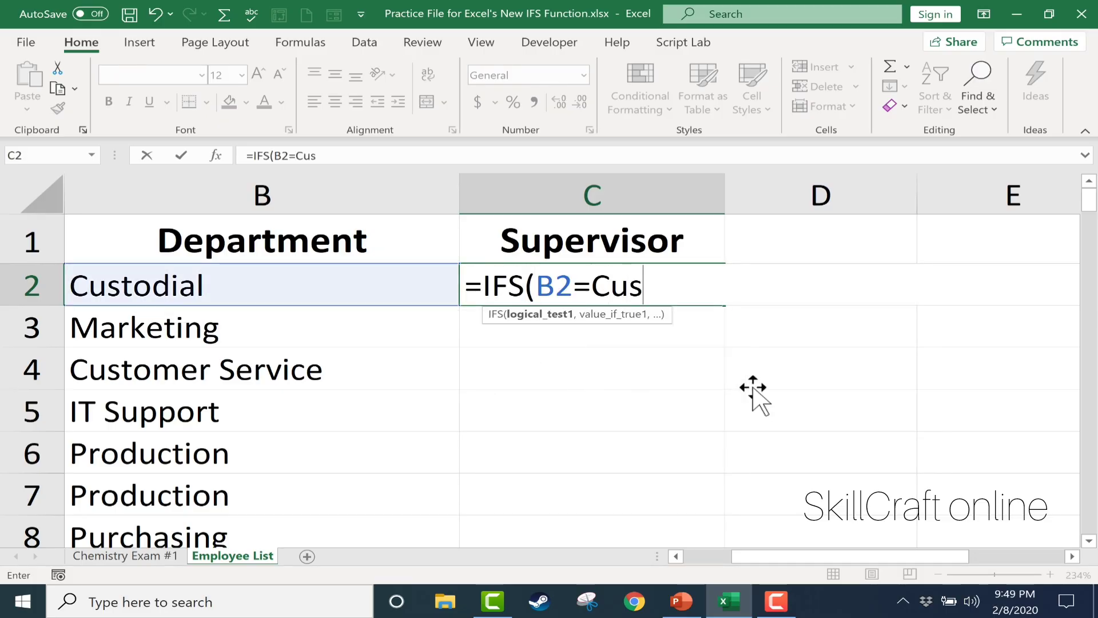
pyautogui.press('BackSpace')
pyautogui.press('BackSpace')
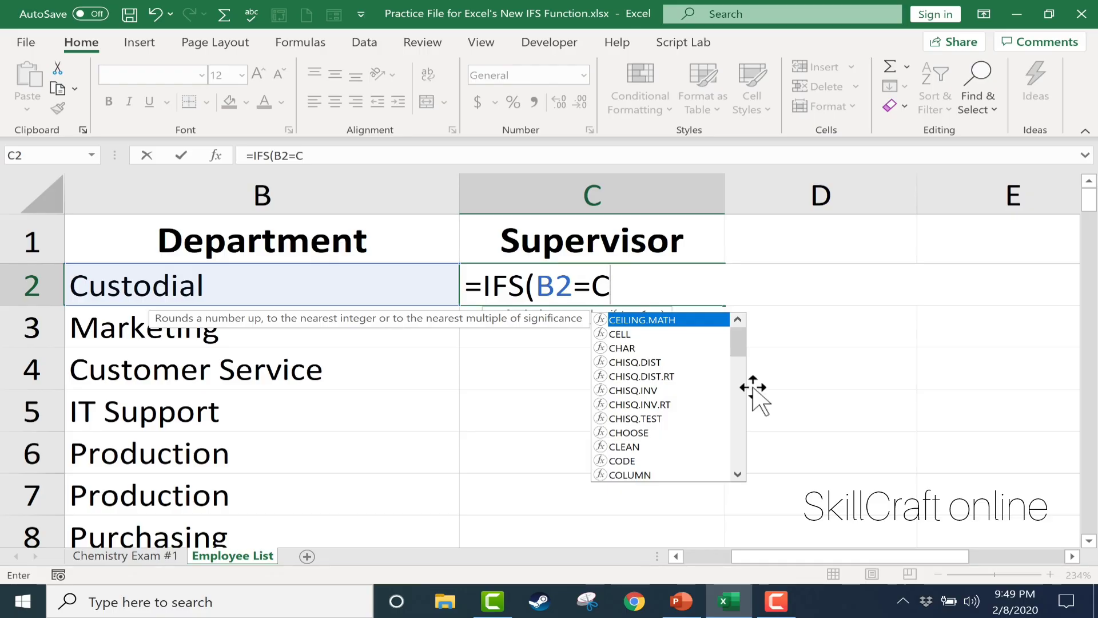
pyautogui.press('BackSpace')
# Complete the first IFS pair in C2 so that B2="Custodial" returns the custodial supervisor's first name
pyautogui.write('"')
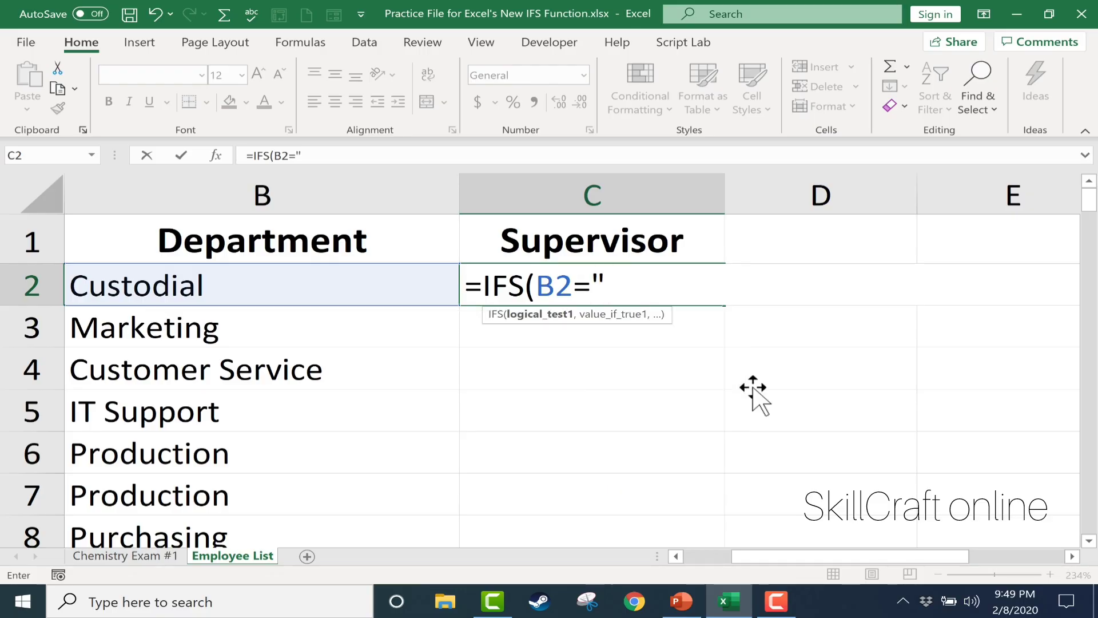
pyautogui.write('Custod')
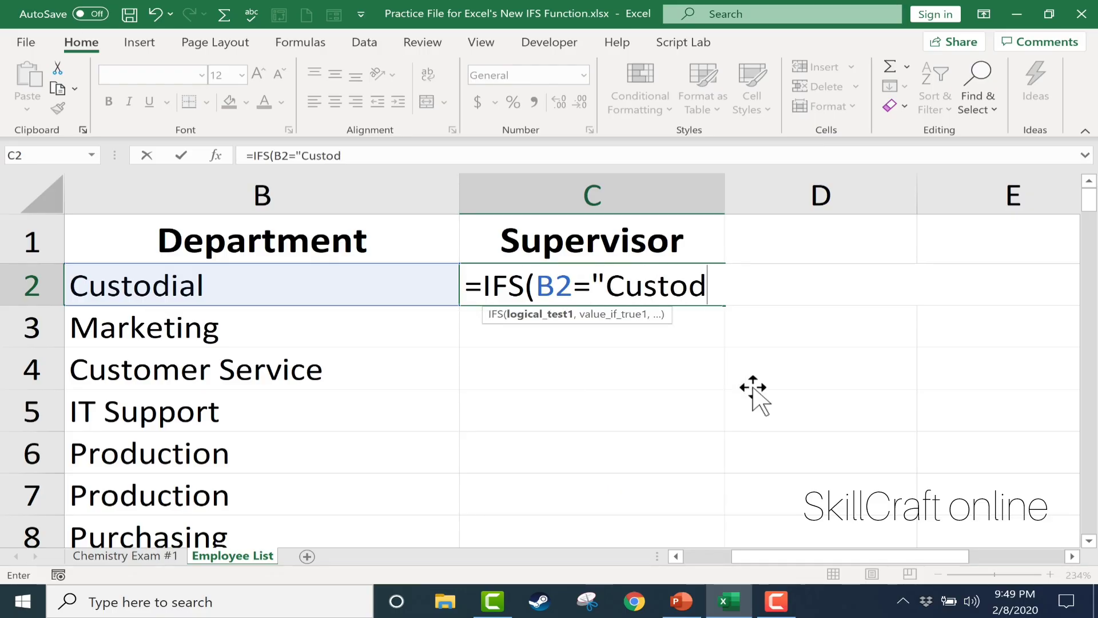
pyautogui.write('ial')
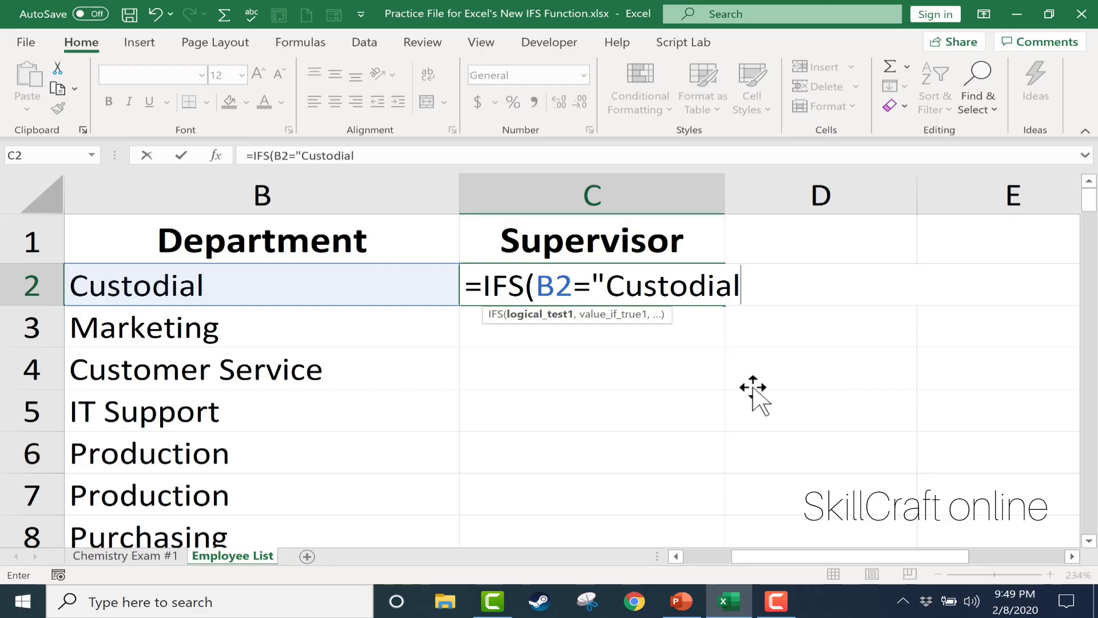
pyautogui.write('","Tiffany"')
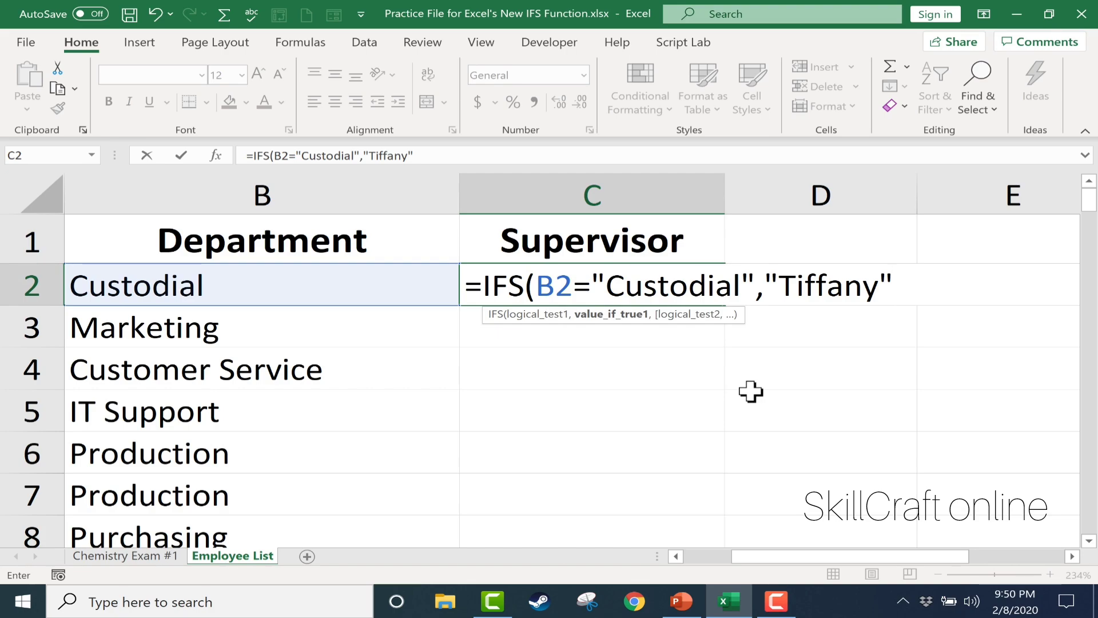
# Add IFS pairs in C2 returning each supervisor's first name for Marketing, Customer Service, IT Support, Production, Purchasing, Distribution, Sales and Legal
pyautogui.write(',')
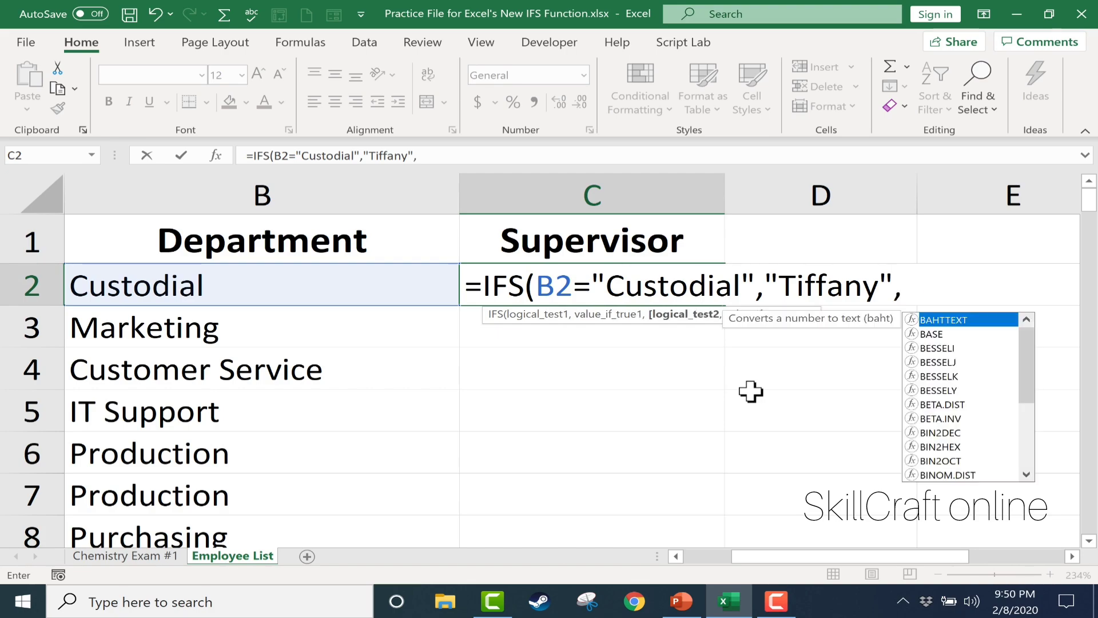
pyautogui.write('B2="M')
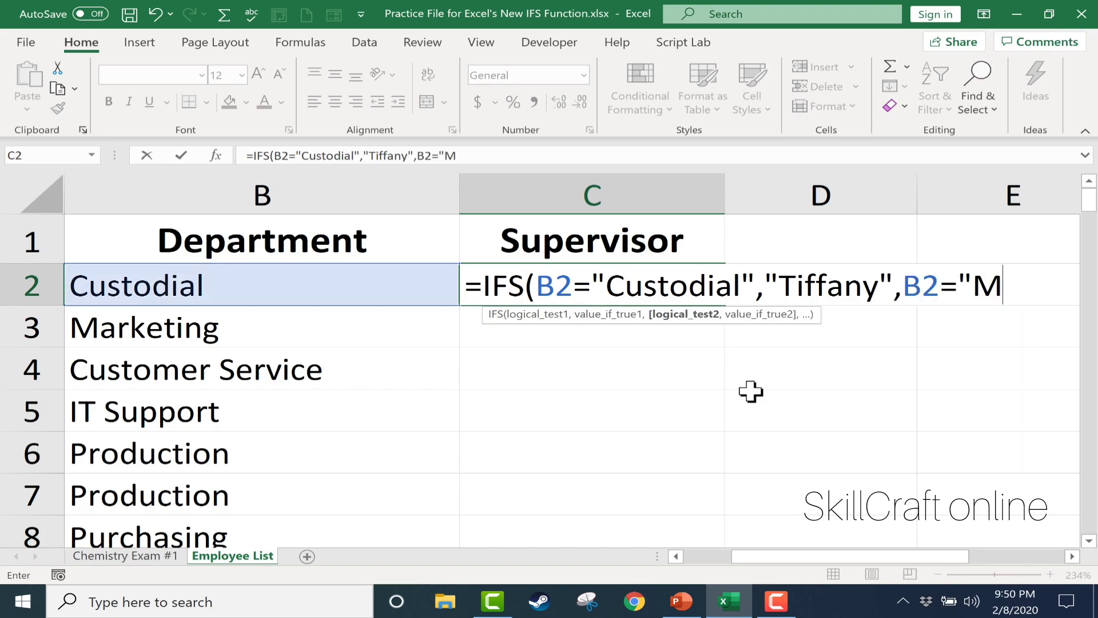
pyautogui.write('arketing","A')
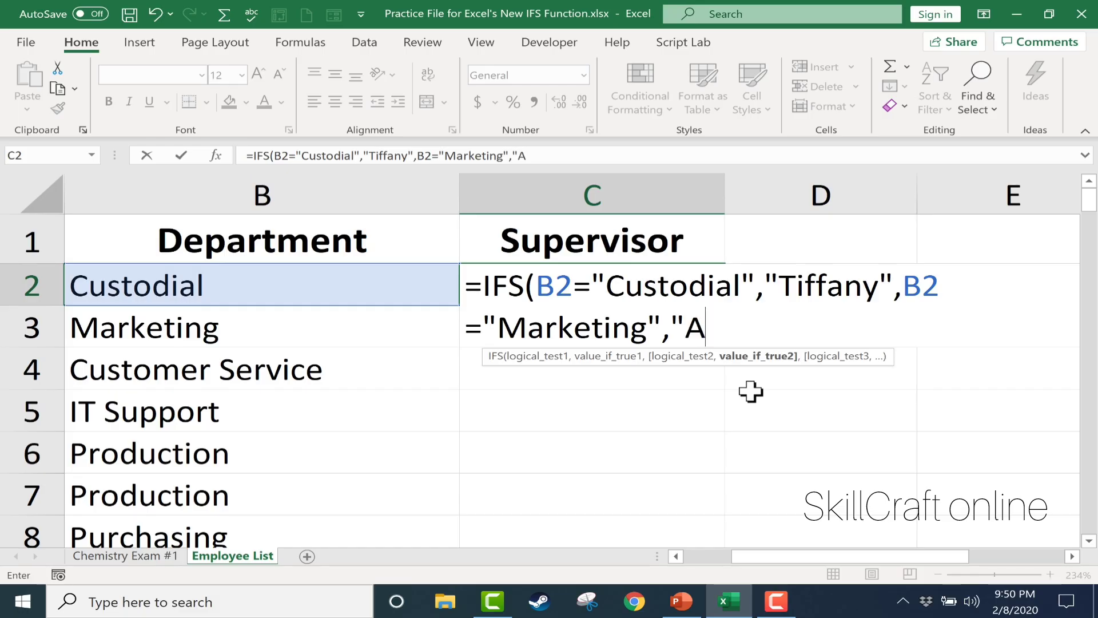
pyautogui.write('dam",')
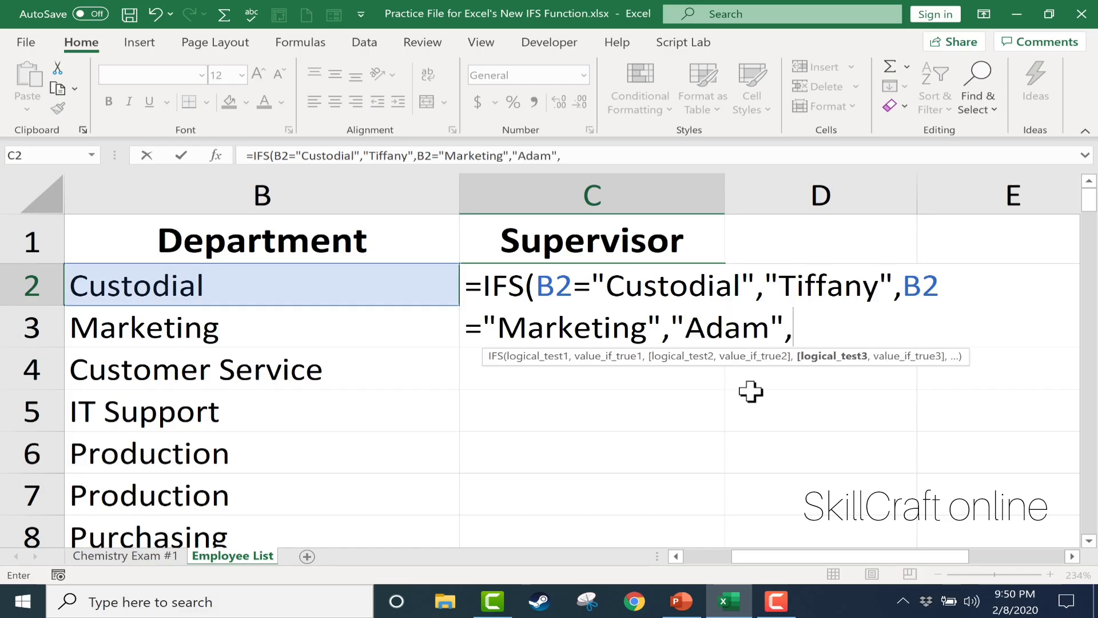
pyautogui.write('B2')
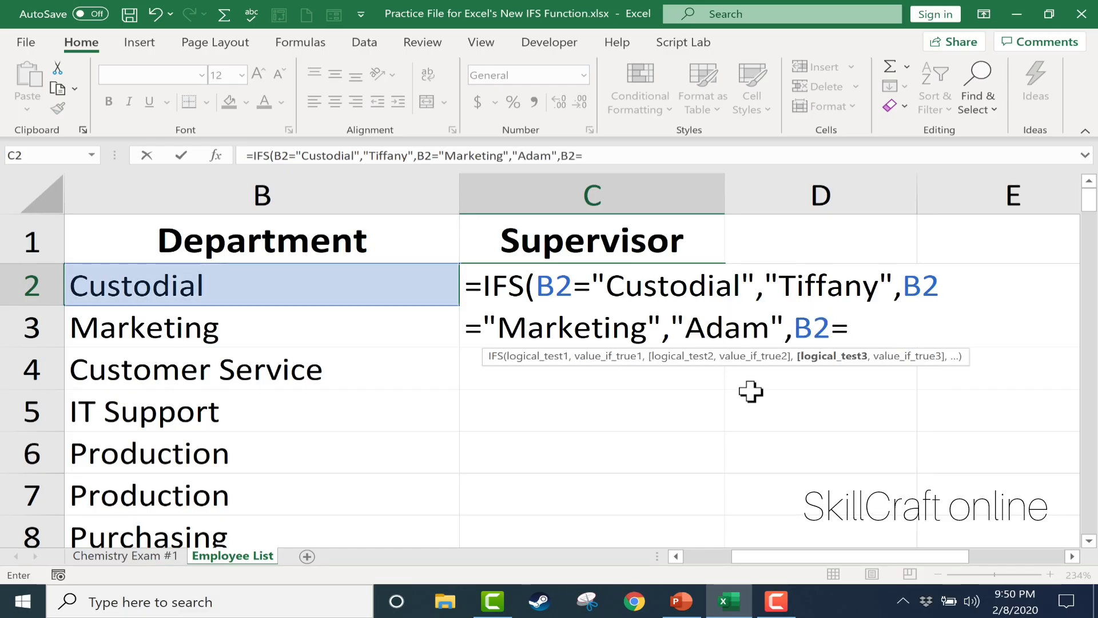
pyautogui.write('="Customer Service","Aaron",B2="IT Support","Stuart",B2="Production","Angela",B2')
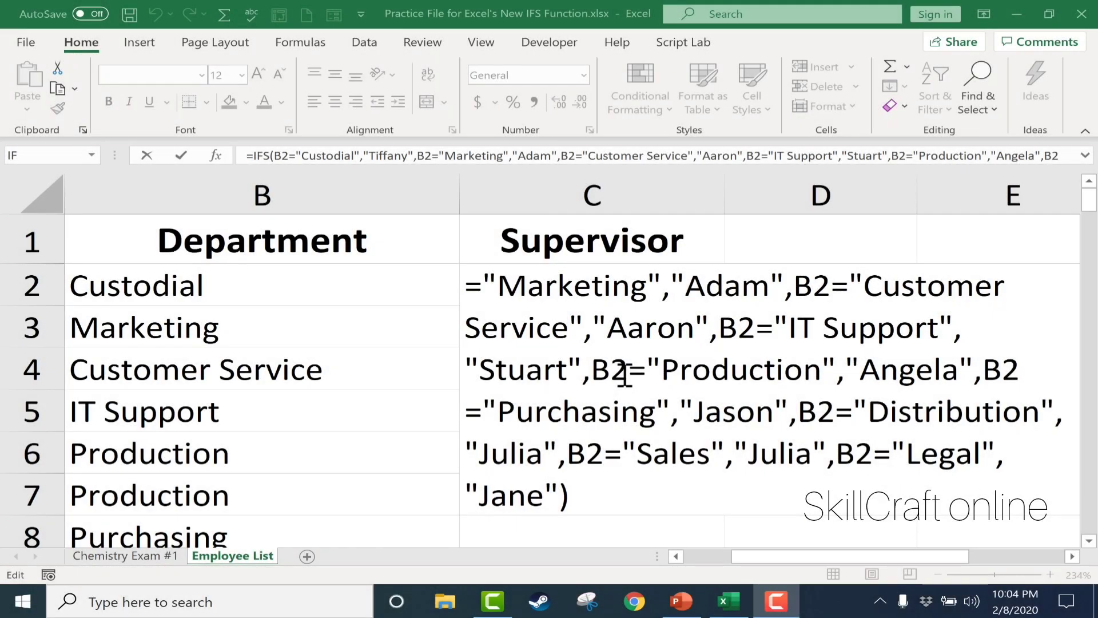
# Review the department tests and supervisor values in the C2 IFS formula, starting with the Custodial pair, and enter the formula
pyautogui.moveTo(624, 375); pyautogui.dragTo(678, 329)
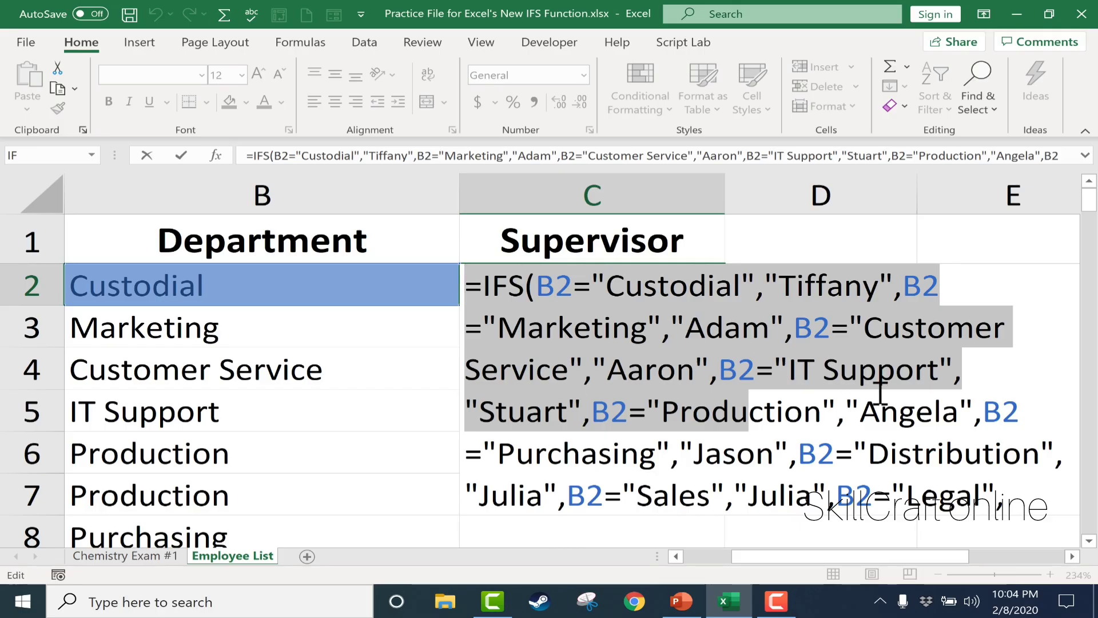
pyautogui.click(972, 279)
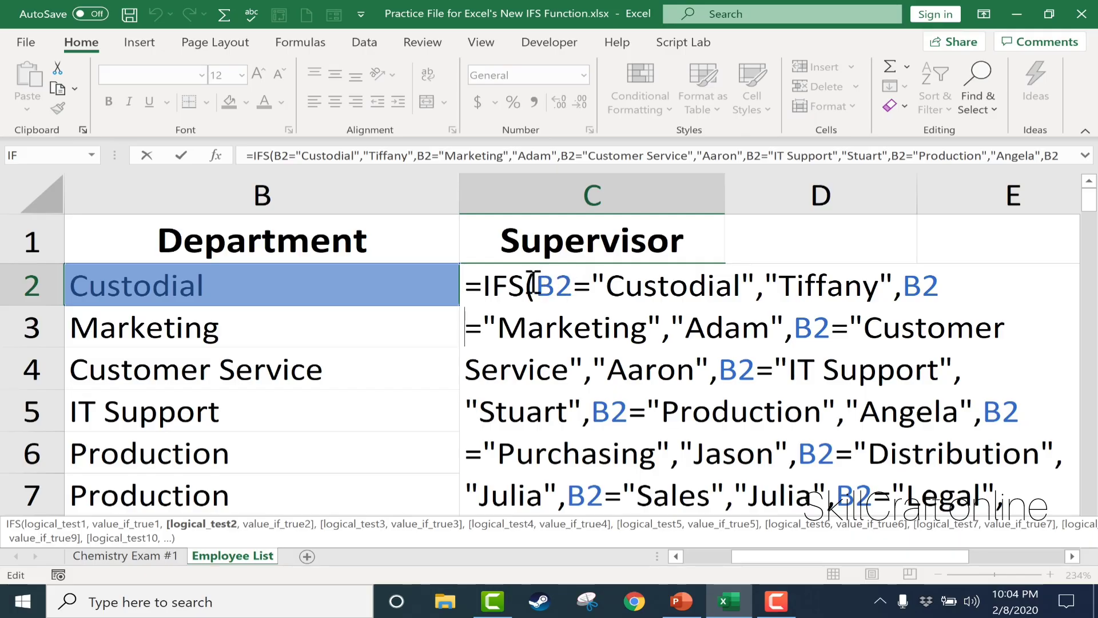
pyautogui.moveTo(534, 283); pyautogui.dragTo(792, 281)
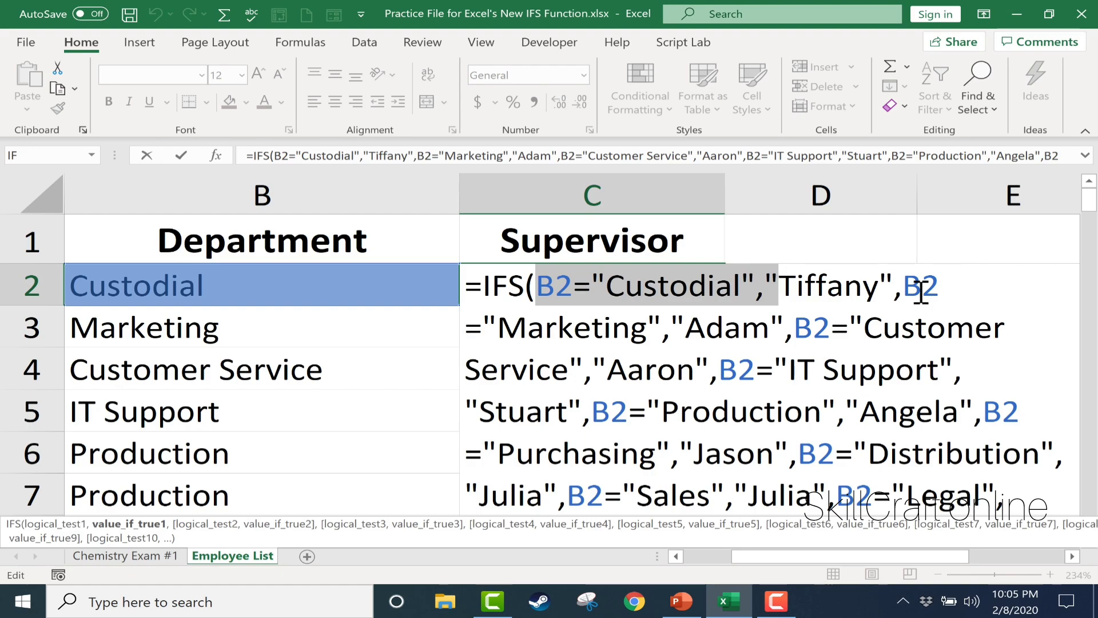
pyautogui.scroll(-4, 799, 339)
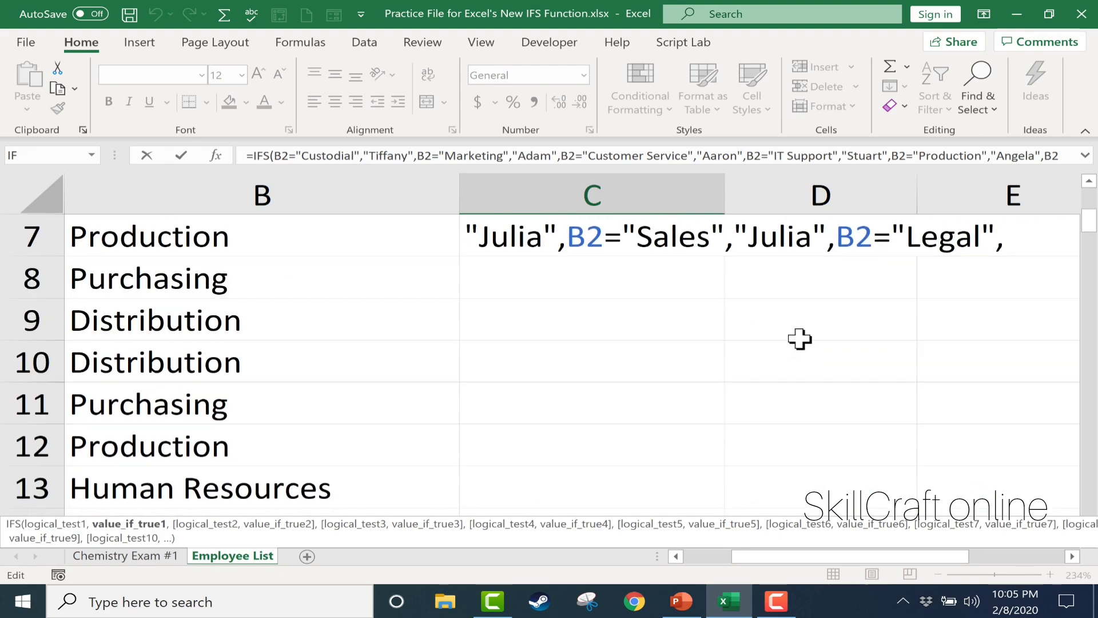
pyautogui.scroll(4, 777, 339)
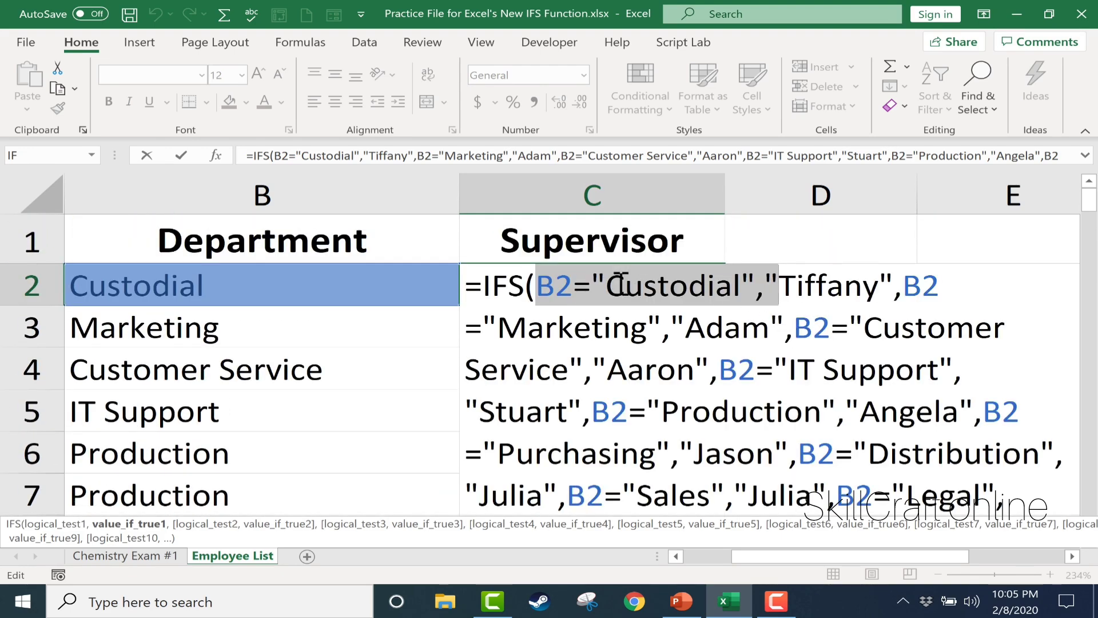
pyautogui.click(623, 284)
pyautogui.press('Return')
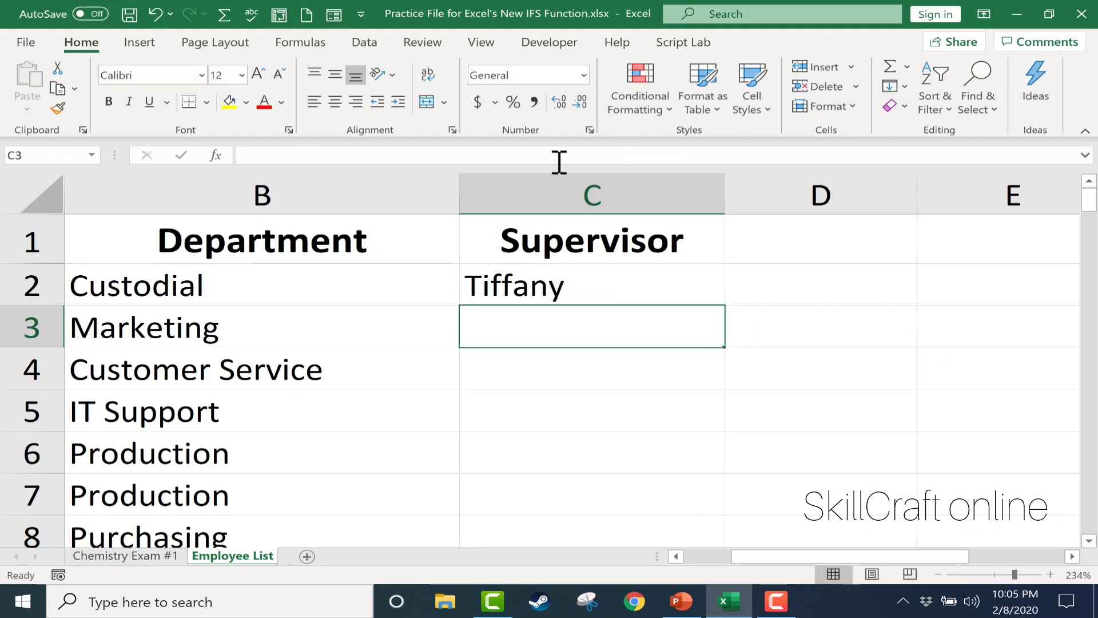
# Fill the IFS formula from C2 down the whole Supervisor column and look through the filled rows
pyautogui.moveTo(770, 557); pyautogui.dragTo(713, 562)
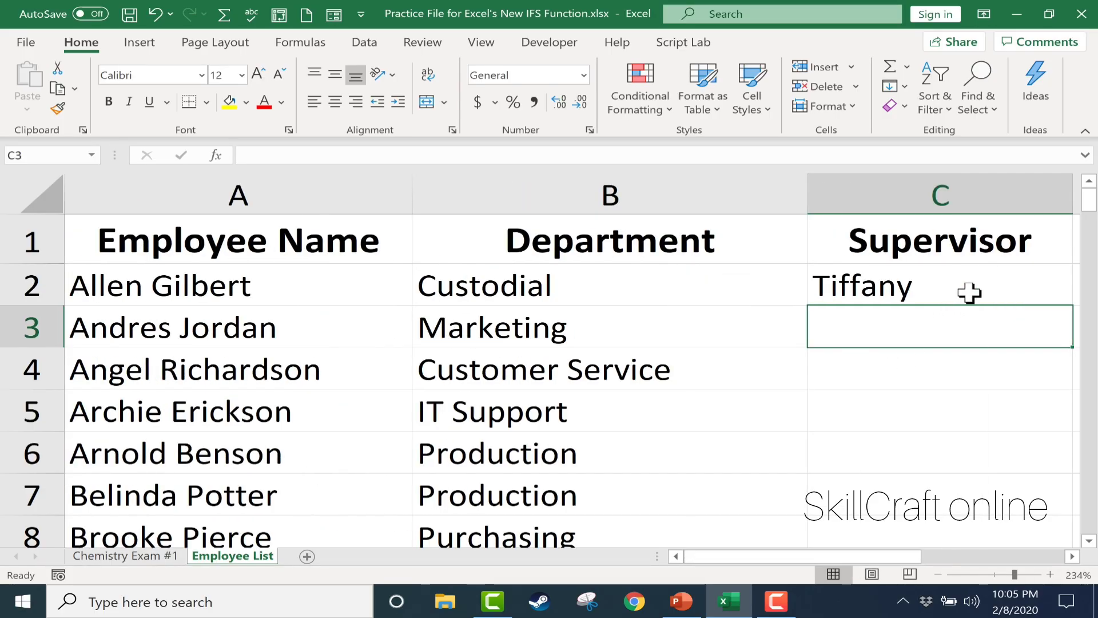
pyautogui.click(971, 292)
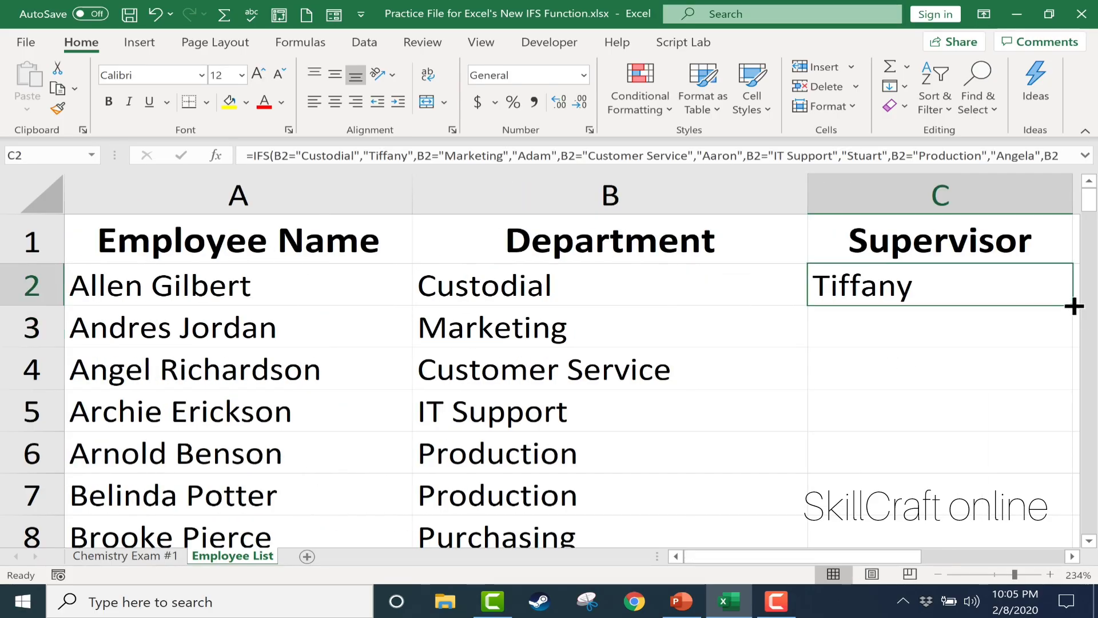
pyautogui.doubleClick(1074, 306)
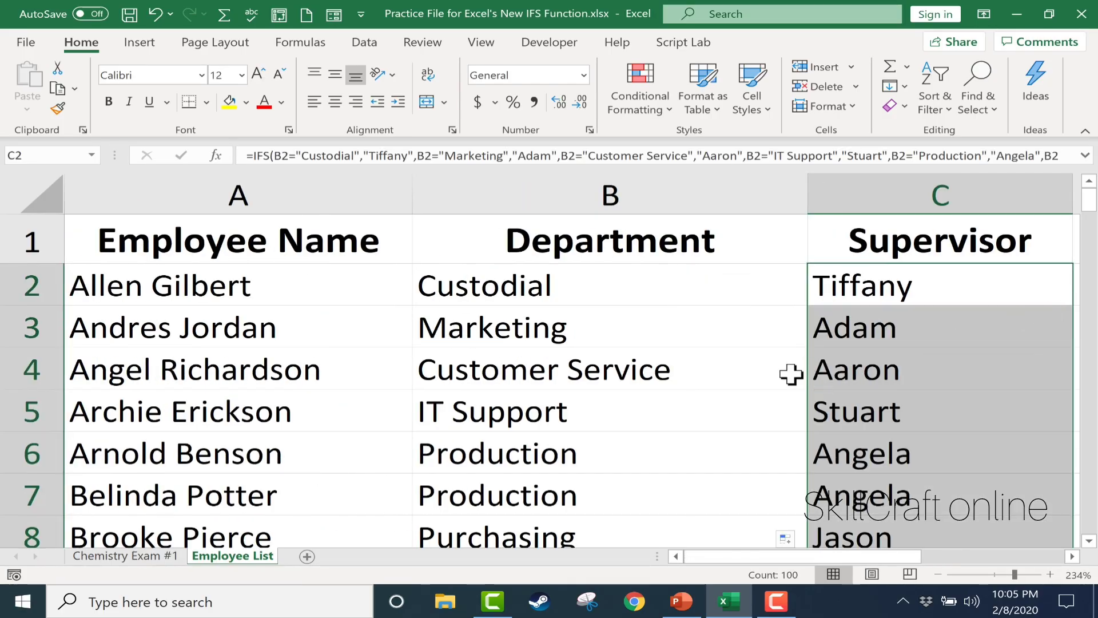
pyautogui.scroll(-3, 791, 375)
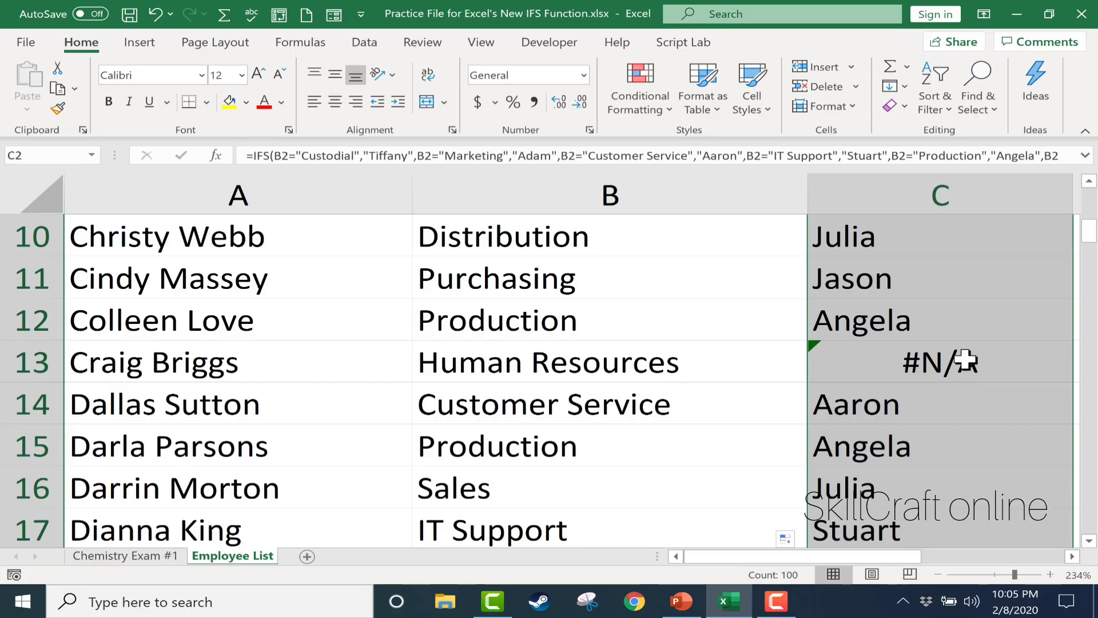
pyautogui.scroll(-5, 957, 369)
pyautogui.scroll(-16, 957, 357)
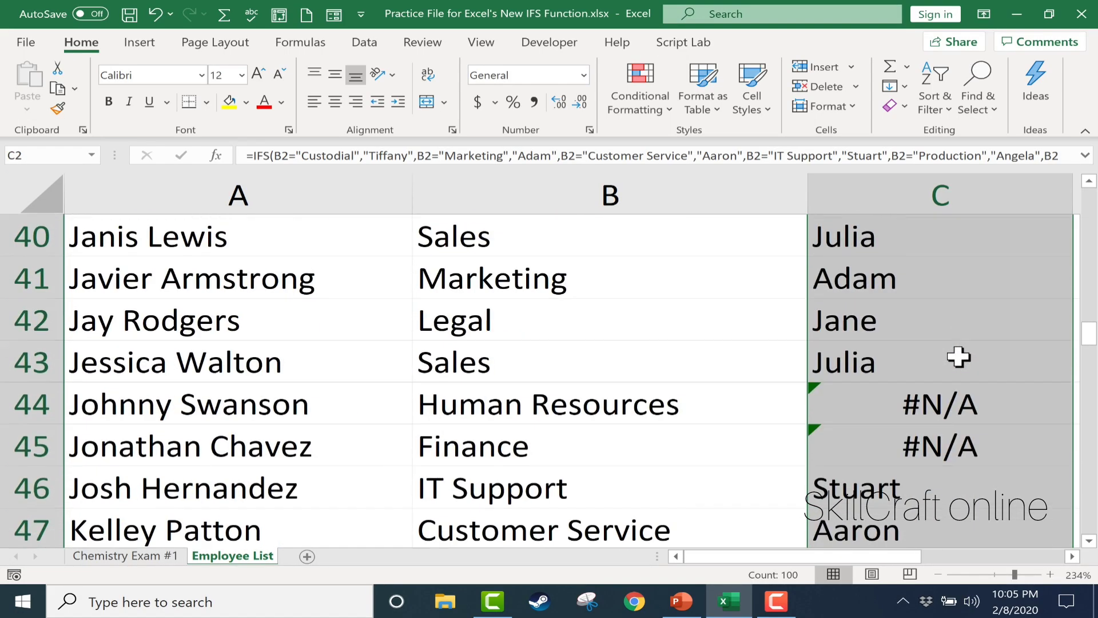
pyautogui.scroll(-10, 959, 361)
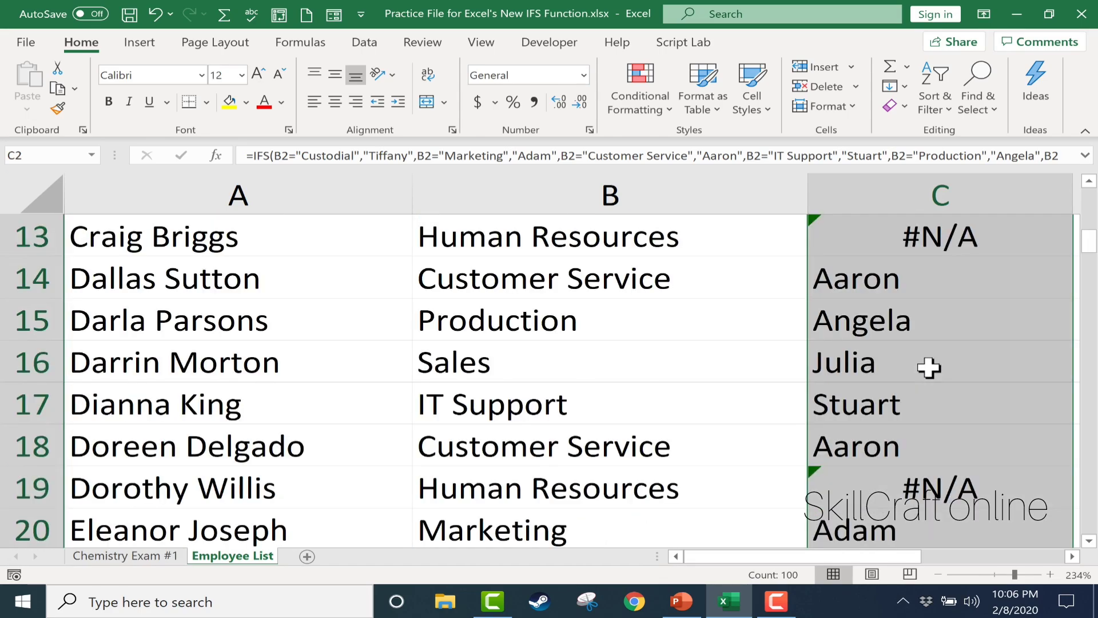
pyautogui.scroll(4, 929, 368)
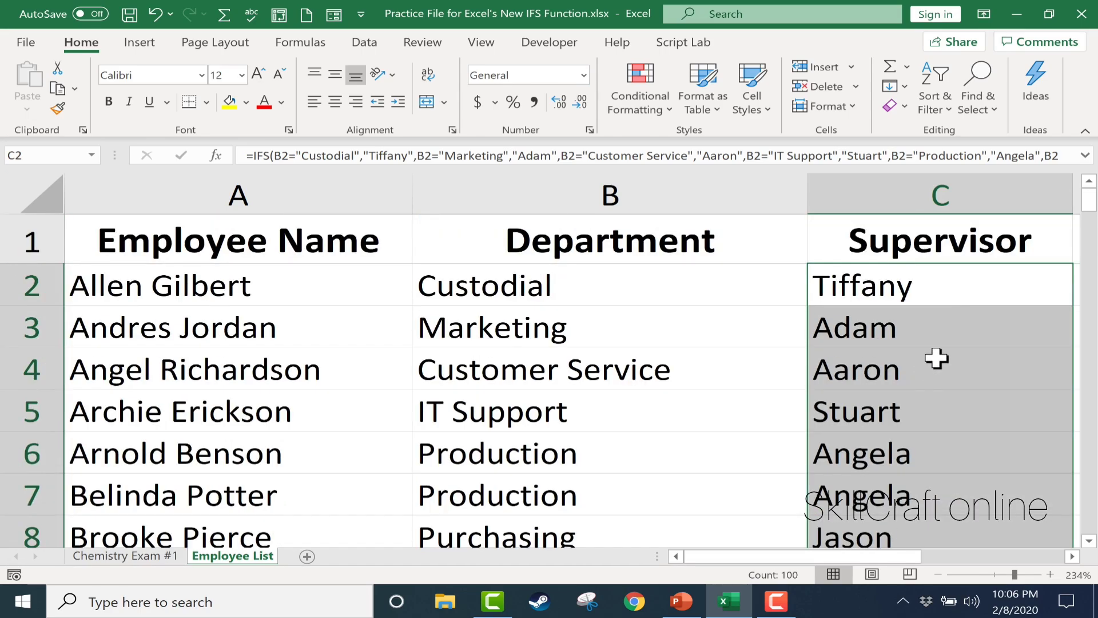
pyautogui.doubleClick(937, 290)
pyautogui.moveTo(852, 561); pyautogui.dragTo(888, 560)
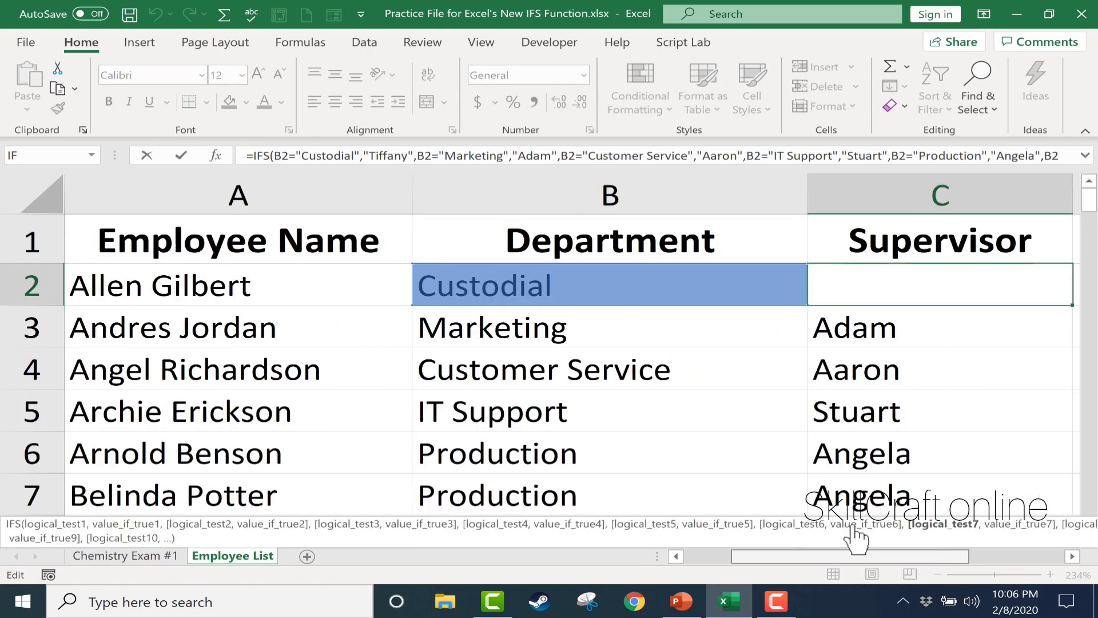
pyautogui.click(785, 447)
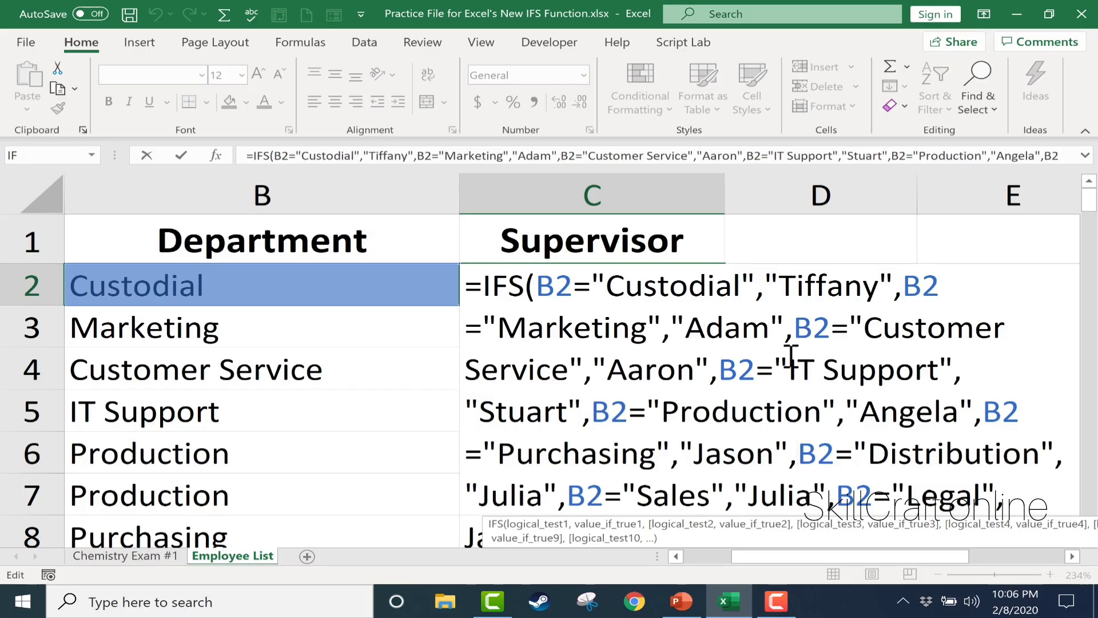
pyautogui.click(998, 326)
pyautogui.scroll(-1, 1001, 414)
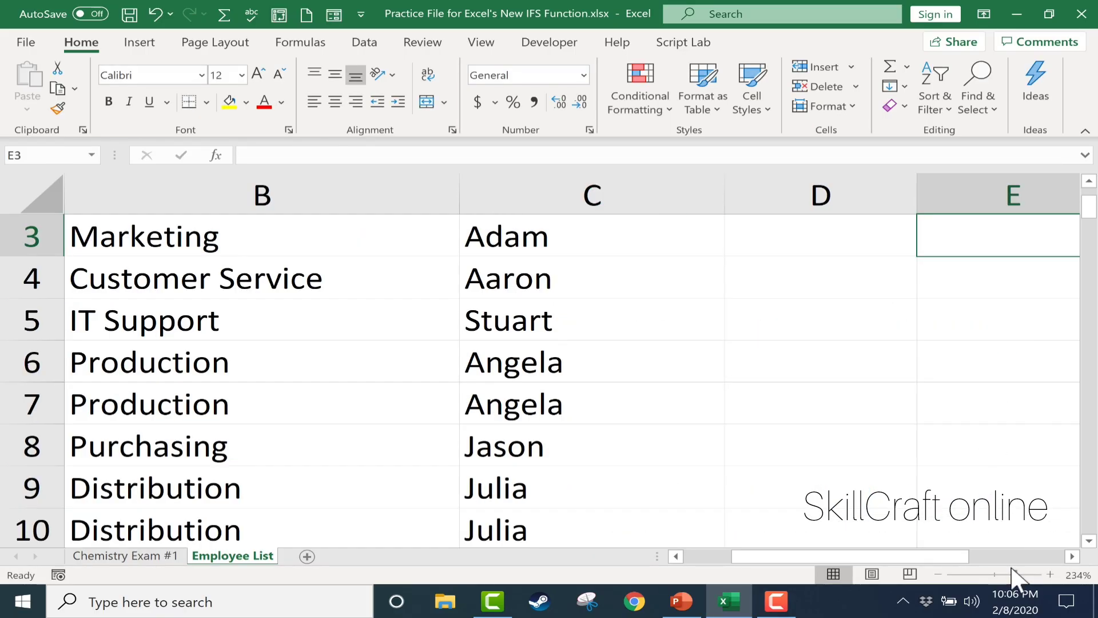
# Add a final TRUE, "Not applicable" pair after the Legal pair in the C2 IFS formula
pyautogui.moveTo(1009, 577); pyautogui.dragTo(996, 576)
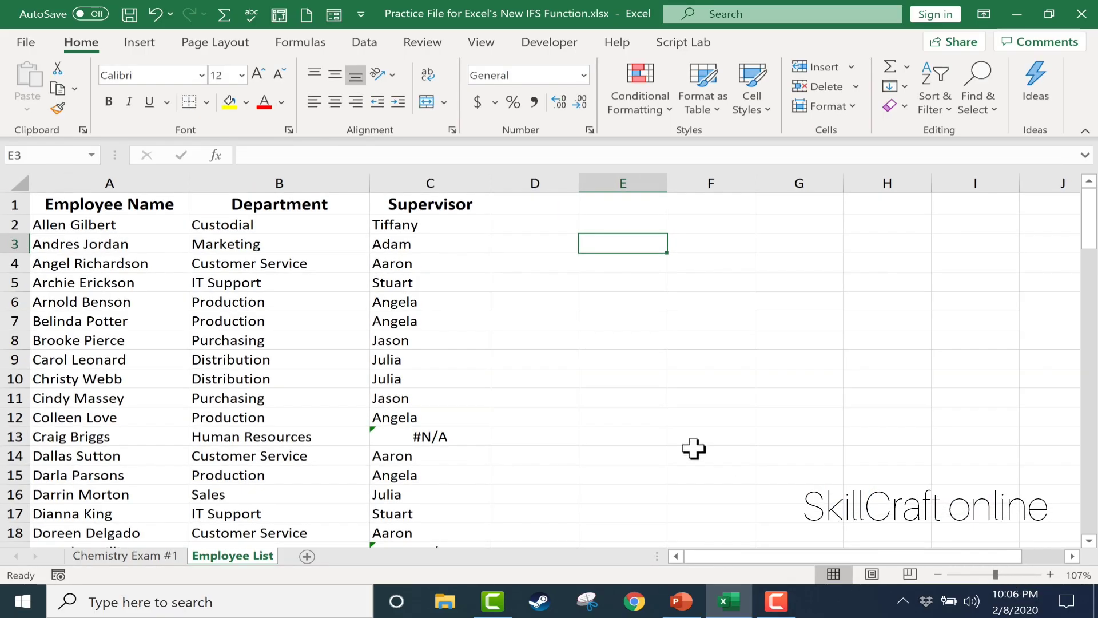
pyautogui.doubleClick(430, 224)
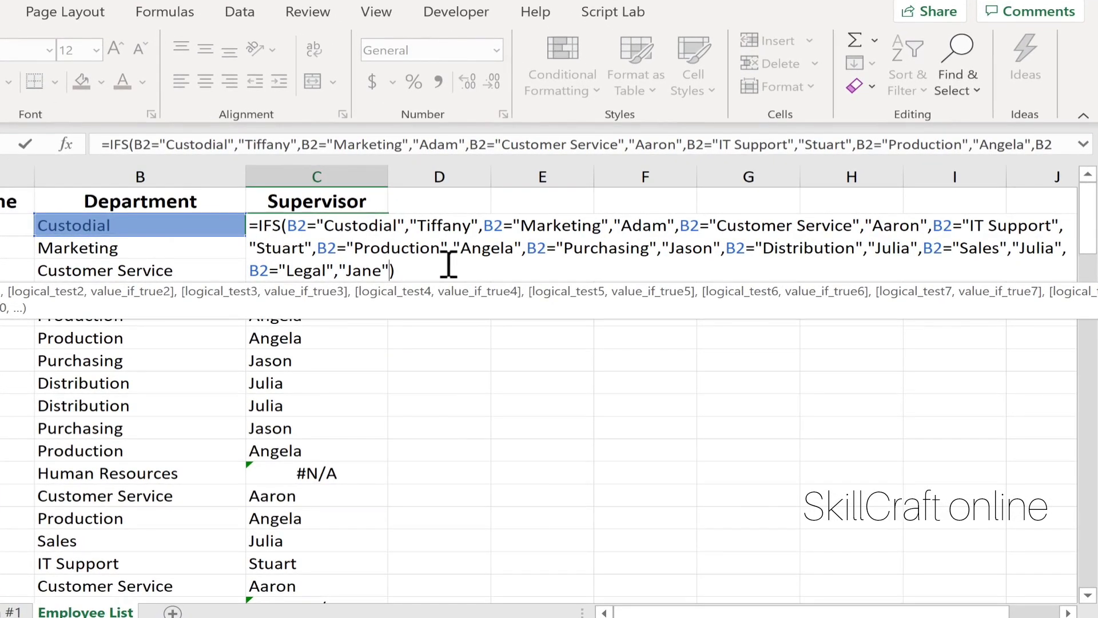
pyautogui.write(',')
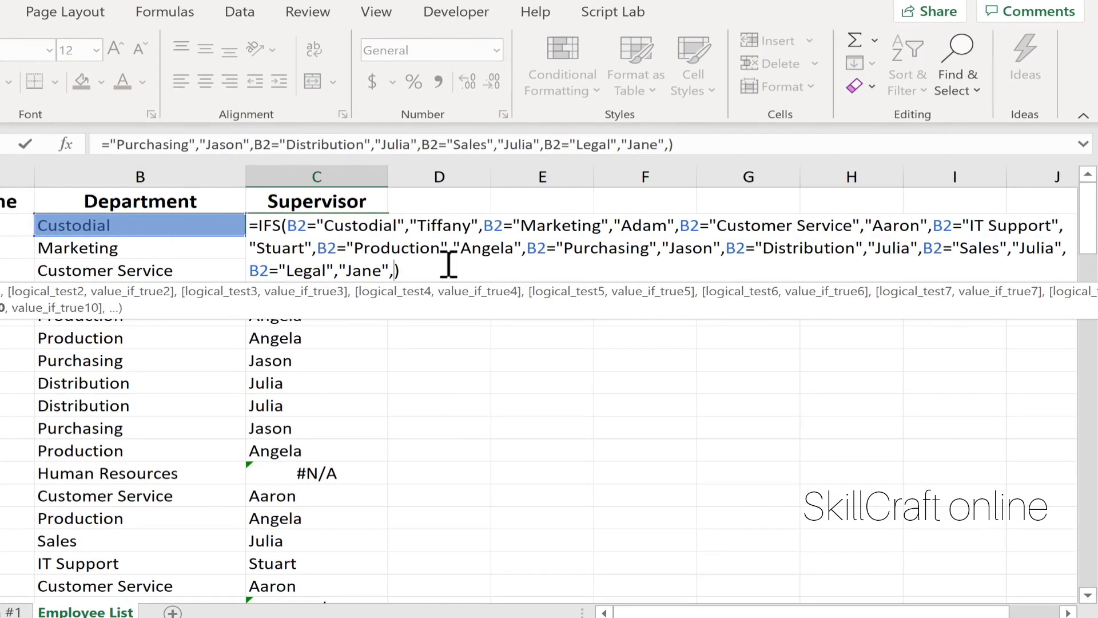
pyautogui.write('TRUE')
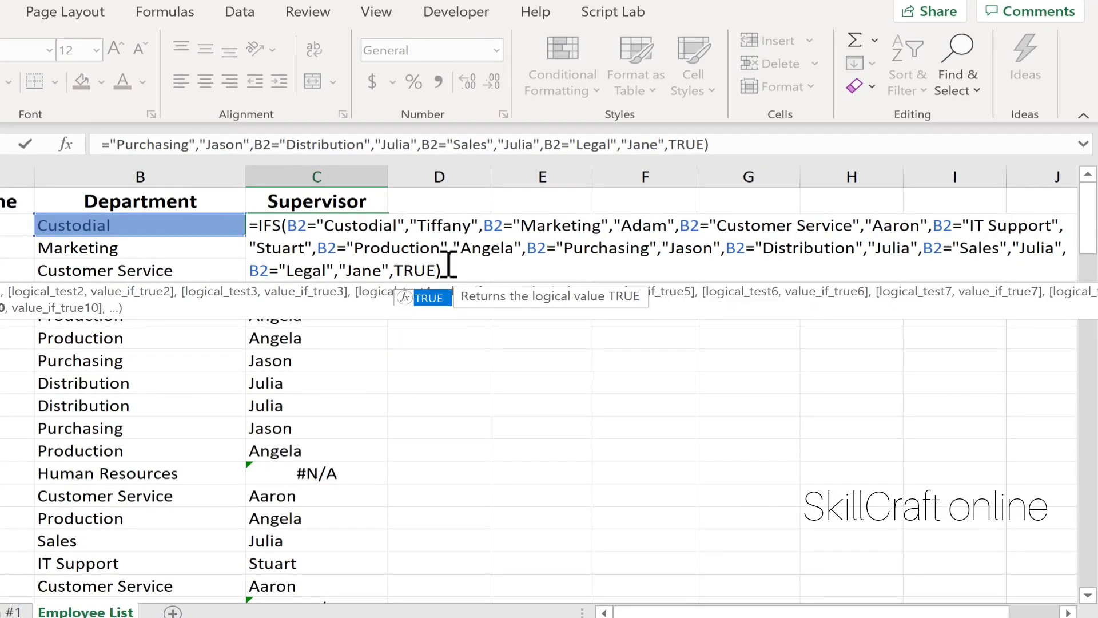
pyautogui.write(',')
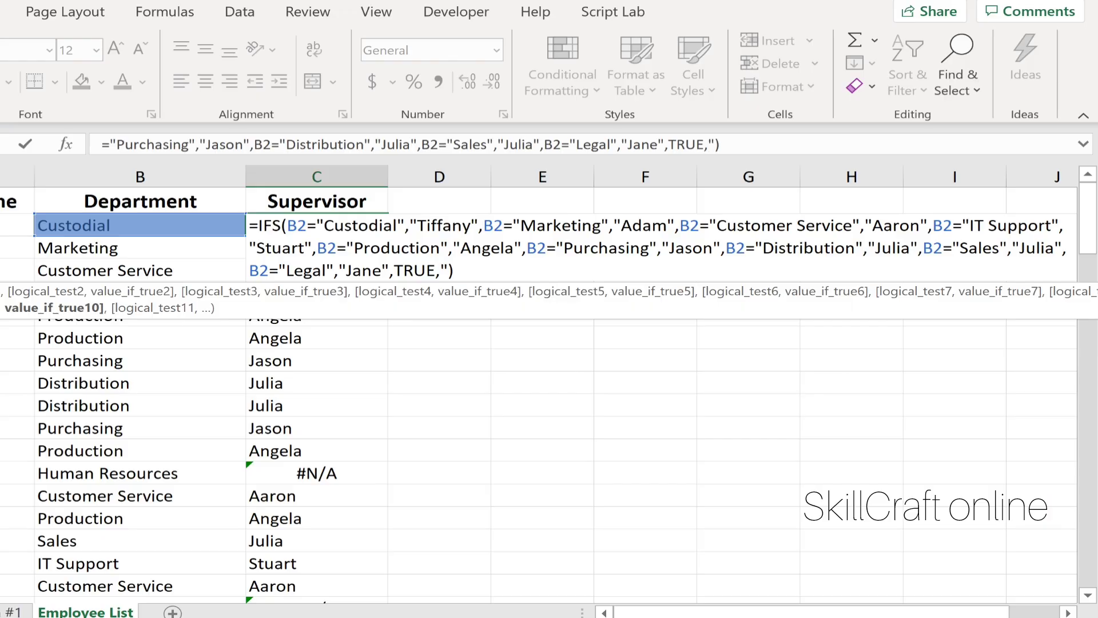
pyautogui.write('"Not applicable"')
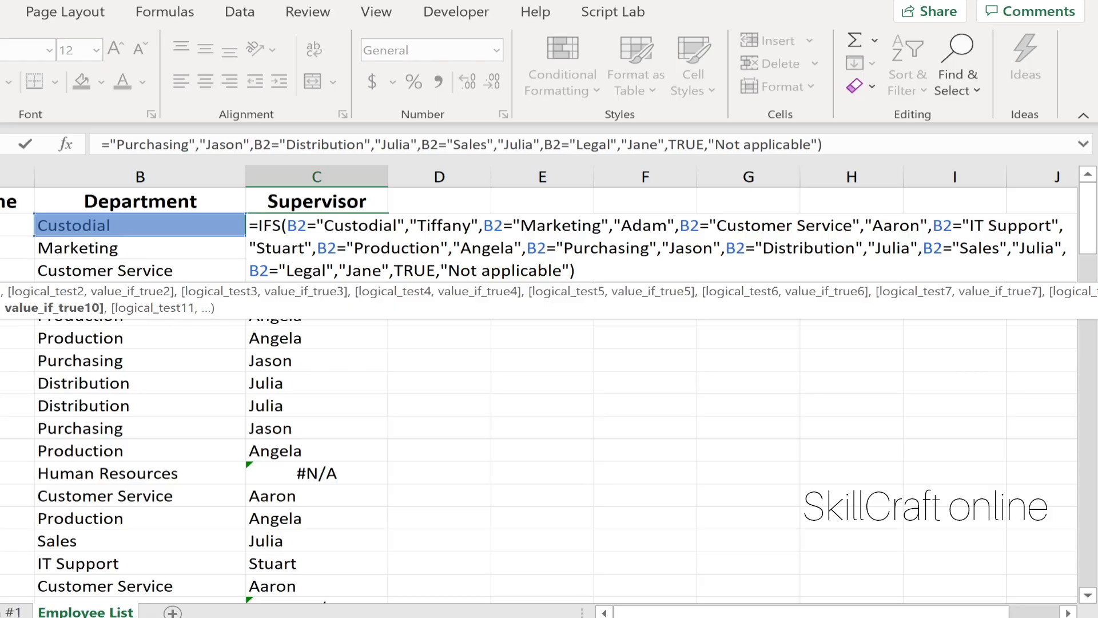
pyautogui.press('Return')
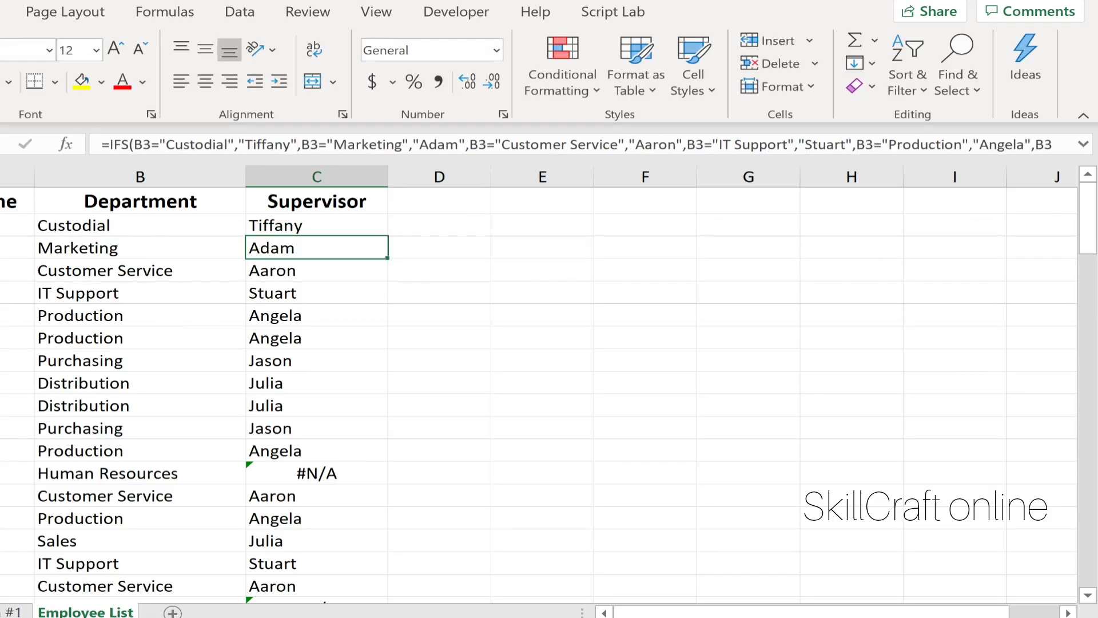
# Fill the C2 formula with its TRUE fallback down the Supervisor column and check the rows below
pyautogui.click(366, 229)
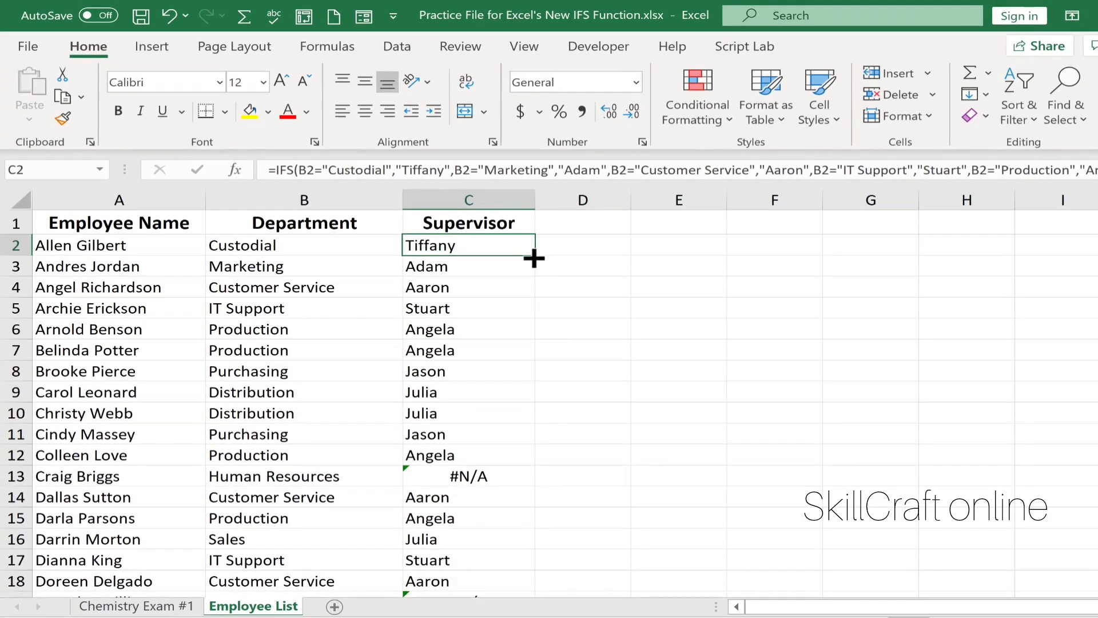
pyautogui.doubleClick(388, 236)
pyautogui.scroll(-4, 570, 275)
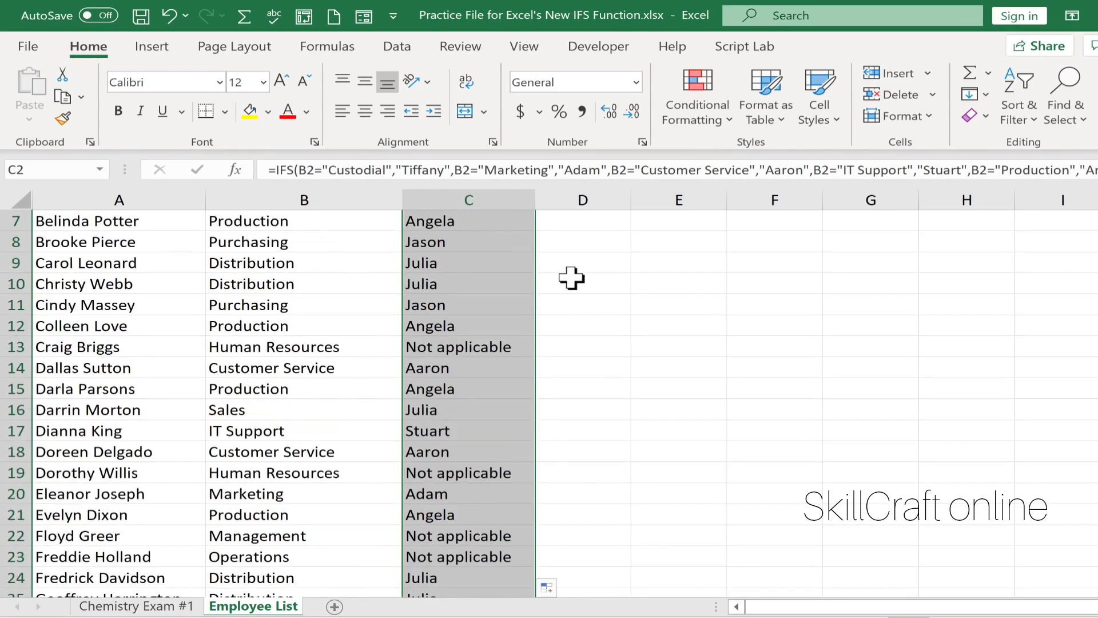
# Replace the "Not applicable" fallback value in the C2 IFS formula with "Reports to CEO"
pyautogui.scroll(-6, 572, 278)
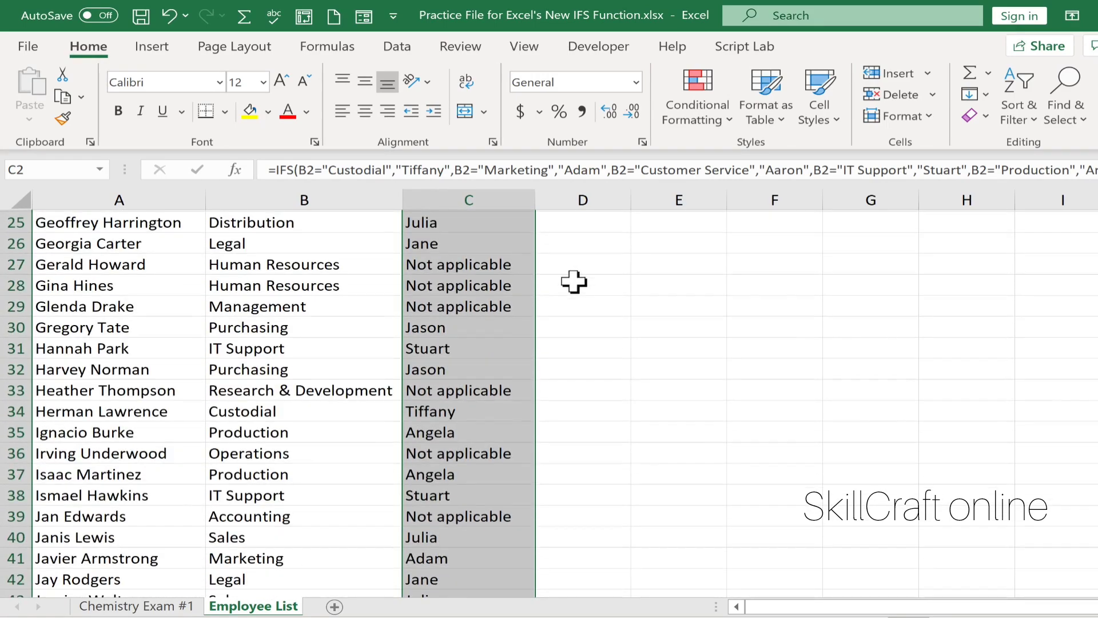
pyautogui.scroll(10, 590, 279)
pyautogui.doubleClick(485, 247)
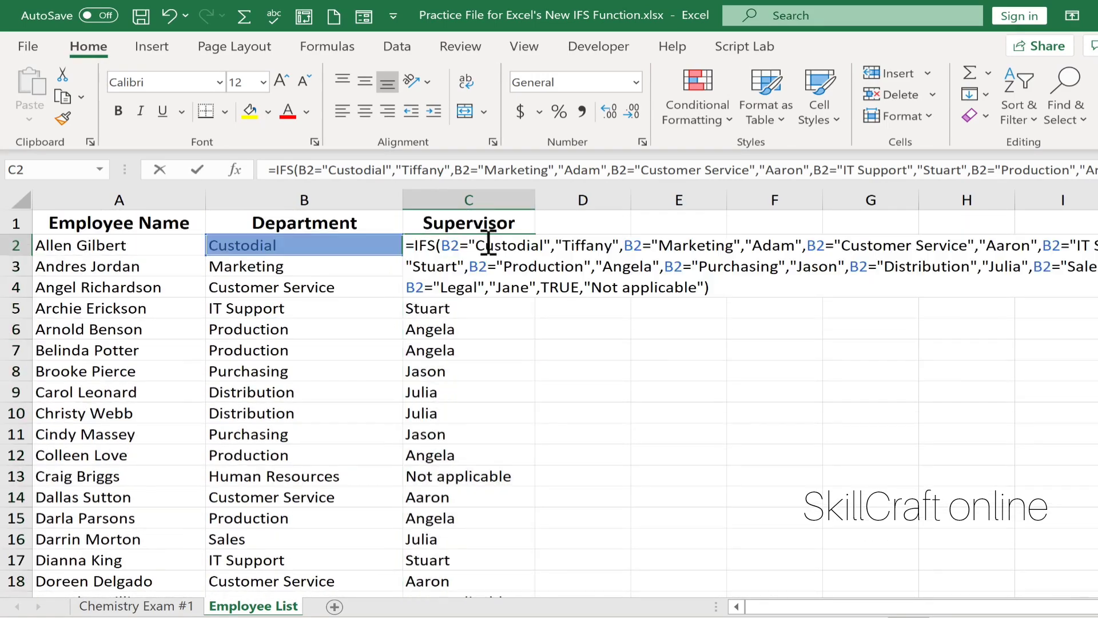
pyautogui.moveTo(594, 286); pyautogui.dragTo(699, 286)
pyautogui.write('Reports ')
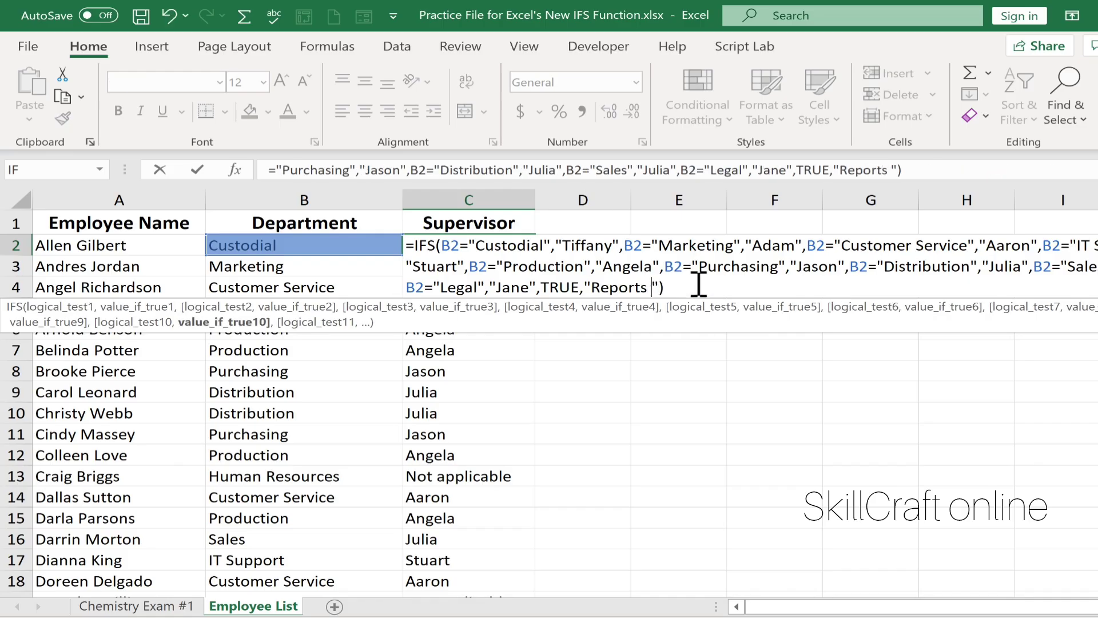
pyautogui.write('to CEO')
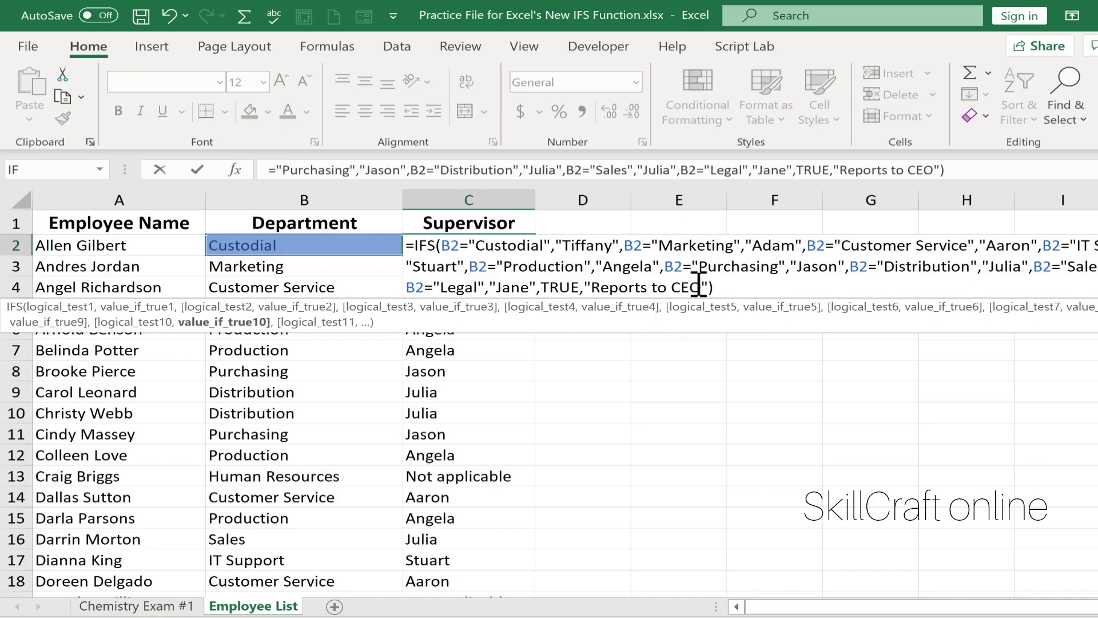
pyautogui.press('Return')
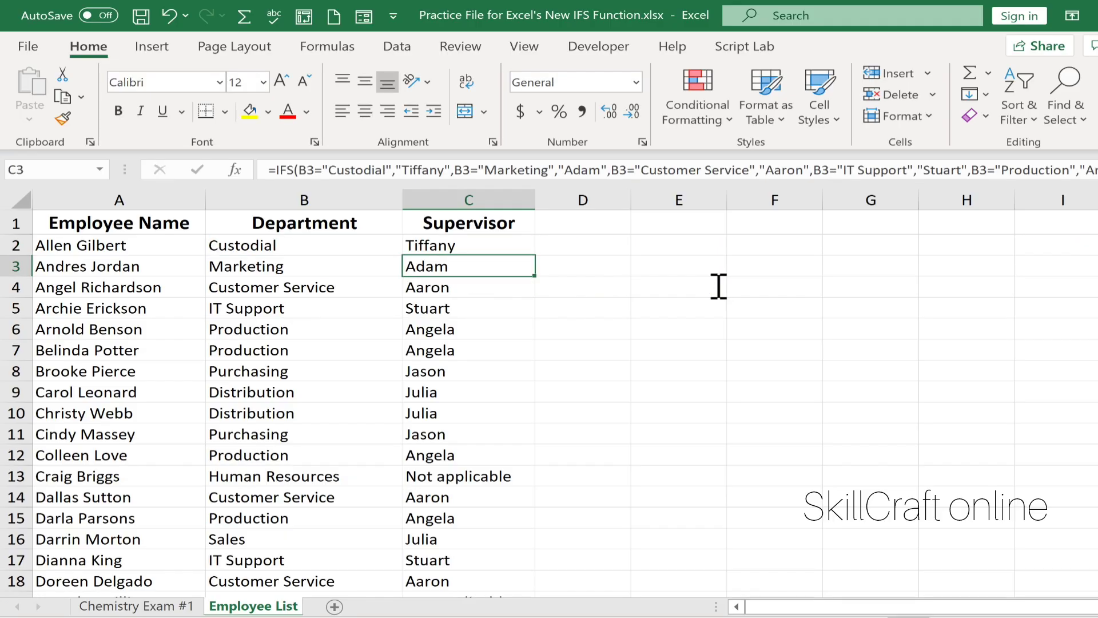
# Fill the C2 formula with its "Reports to CEO" fallback down the Supervisor column and look through the rows to the end
pyautogui.click(523, 247)
pyautogui.doubleClick(535, 255)
pyautogui.scroll(-2, 514, 309)
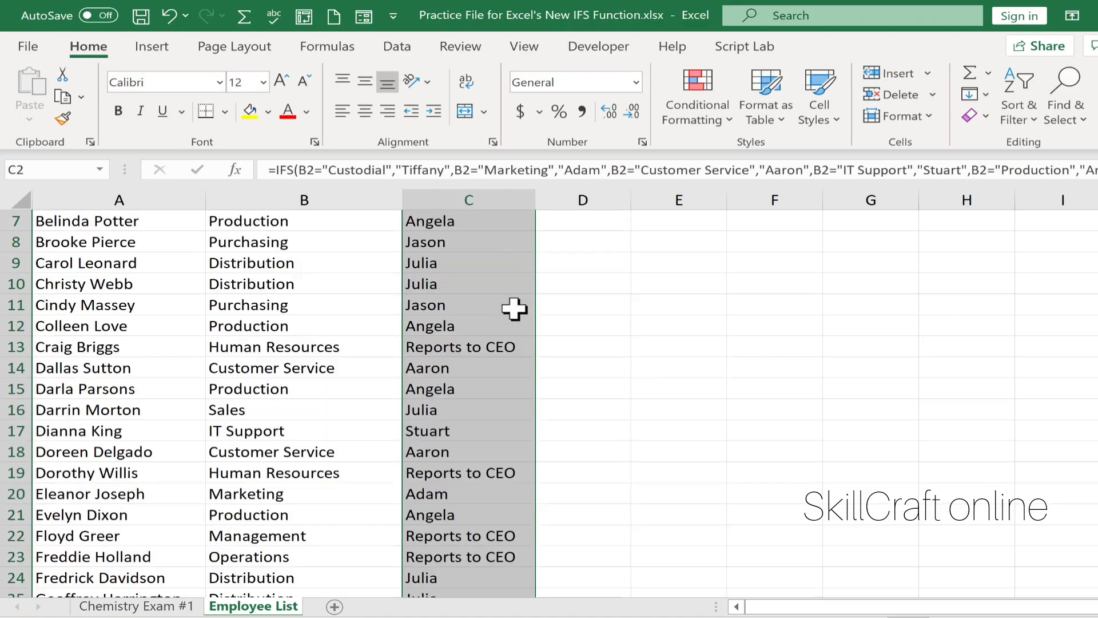
pyautogui.scroll(-20, 514, 309)
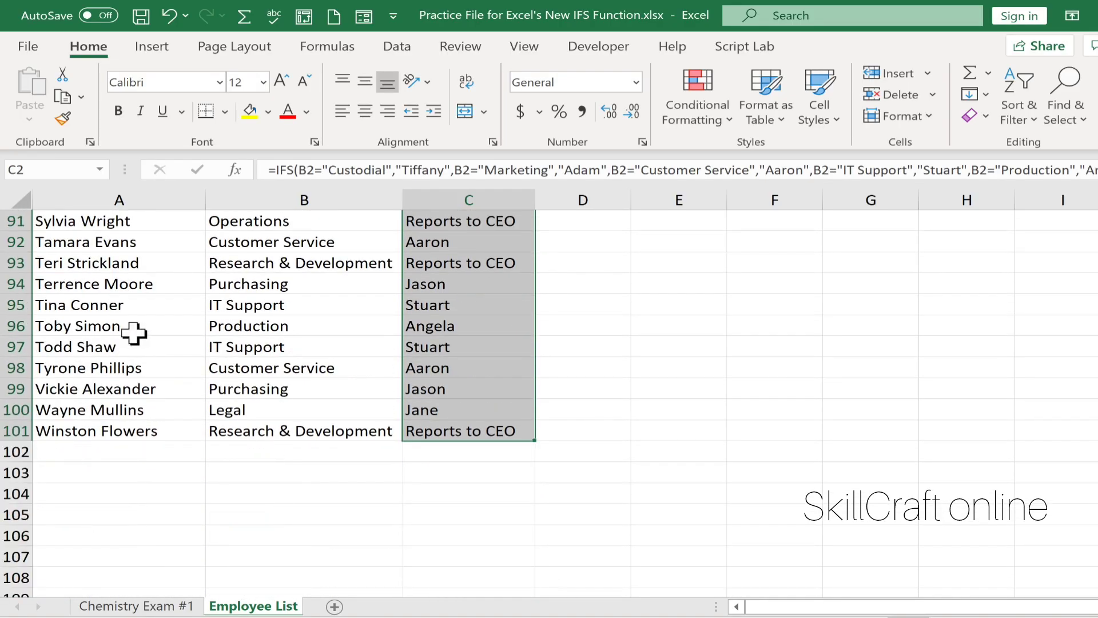
# Change the department in B97 to Legal and check the supervisor in C97
pyautogui.click(253, 347)
pyautogui.write('Legal')
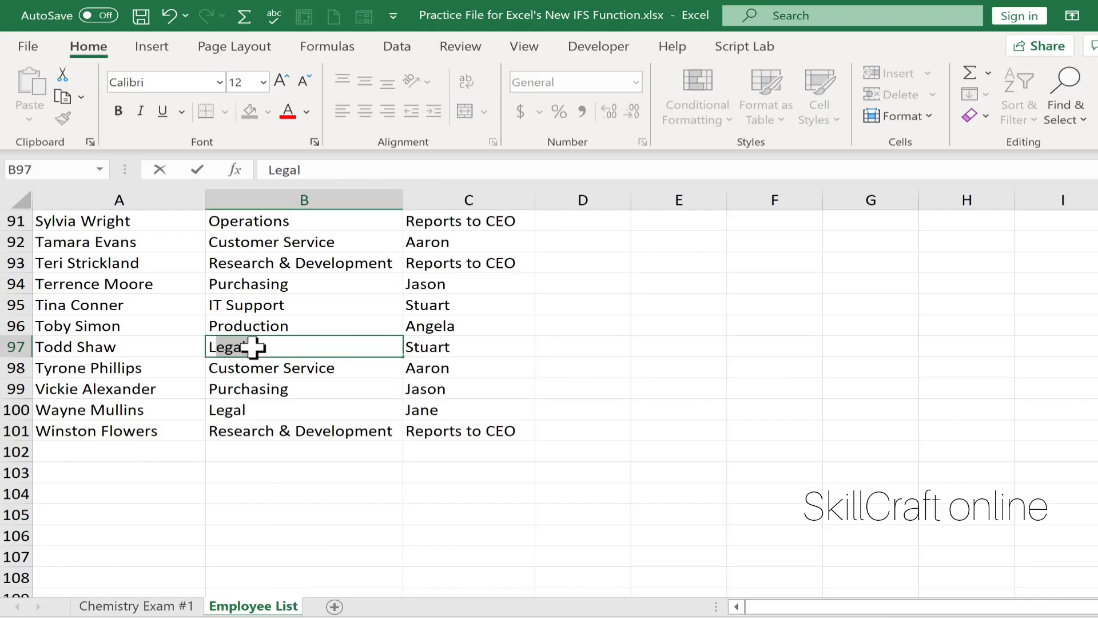
pyautogui.press('Return')
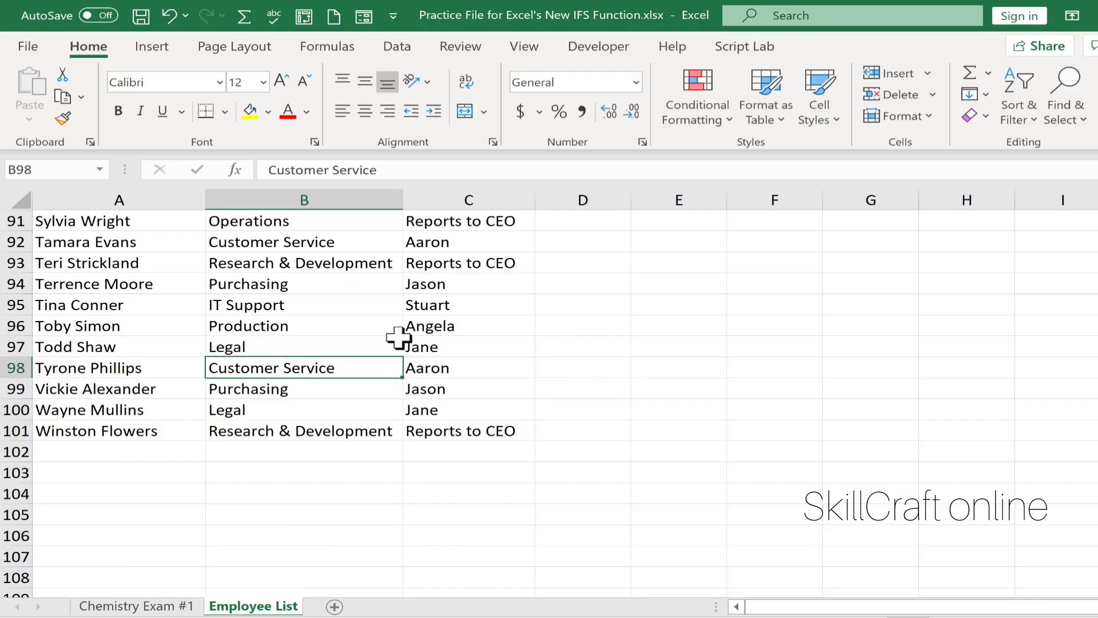
pyautogui.click(436, 346)
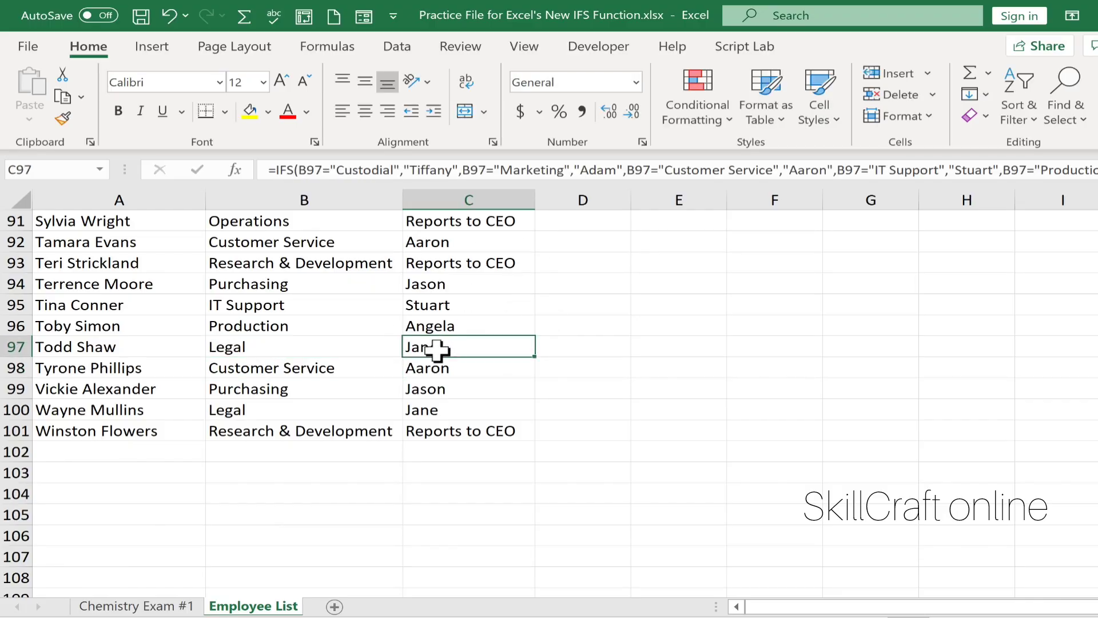